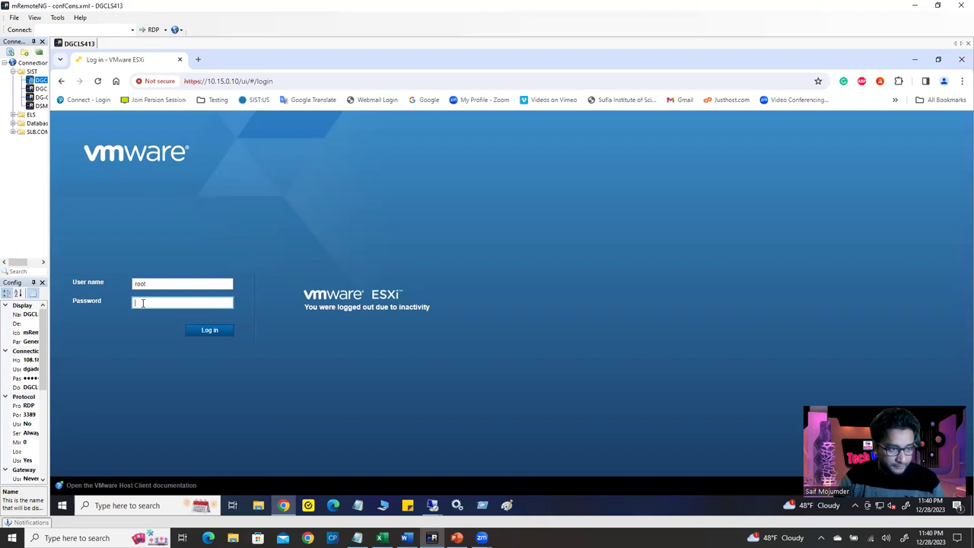
Step: Enter the root account's password and log in to the ESXi host
text(********)
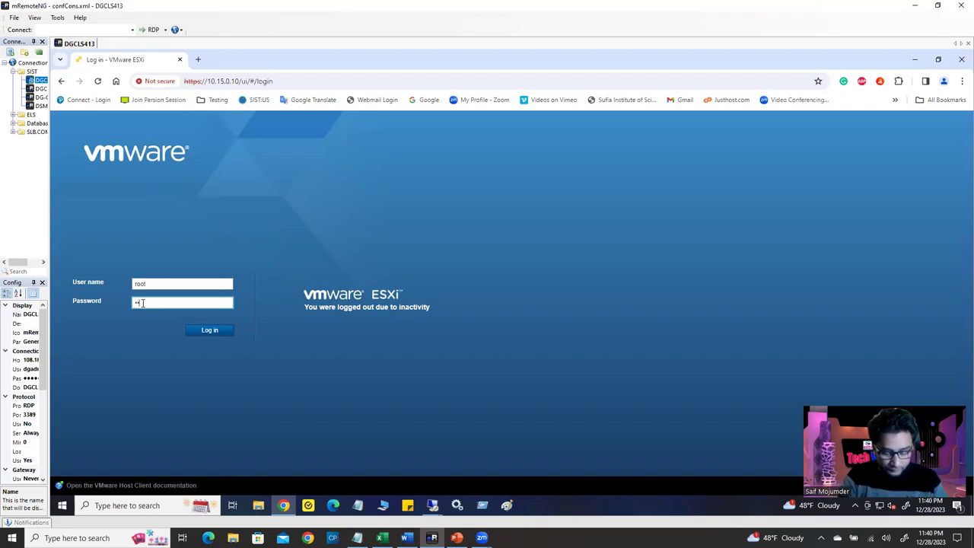
text(**)
key(Return)
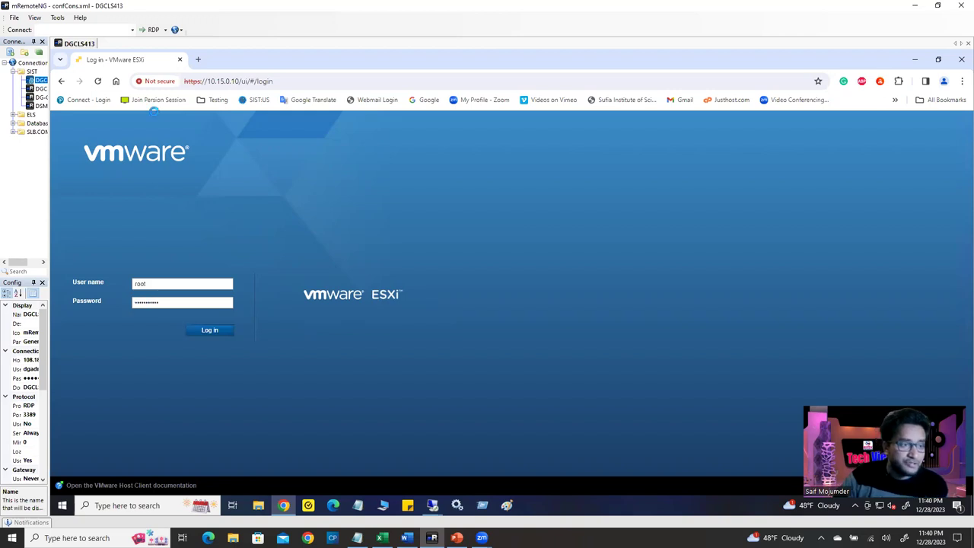
Step: Replace the ESXi login tab with a new one and load 10.15.0.10 in it
click(198, 60)
click(180, 60)
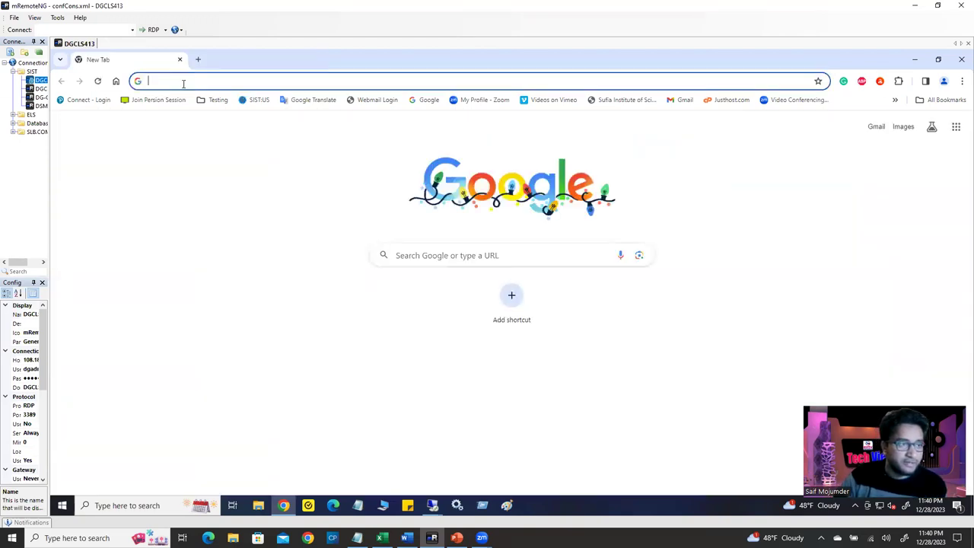
text(10.15.0.)
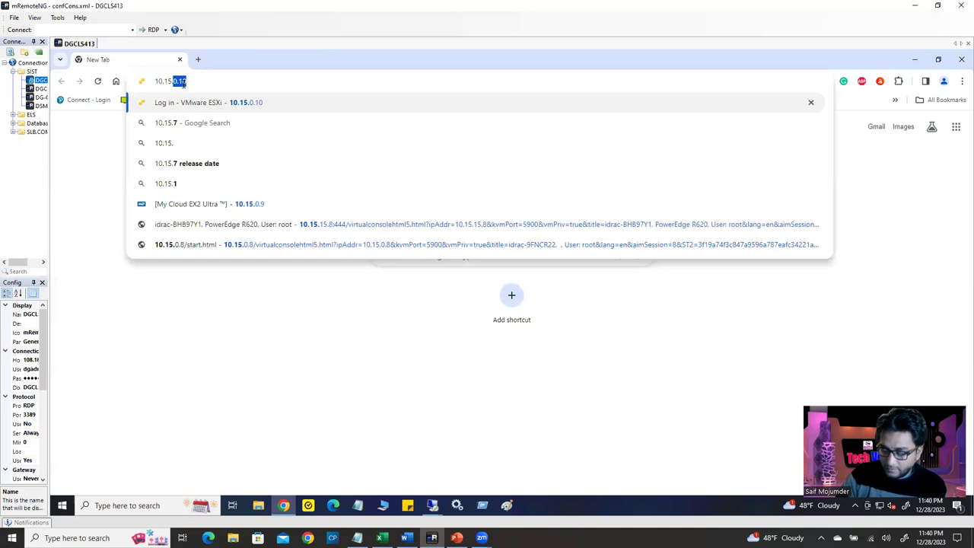
text(10)
key(Return)
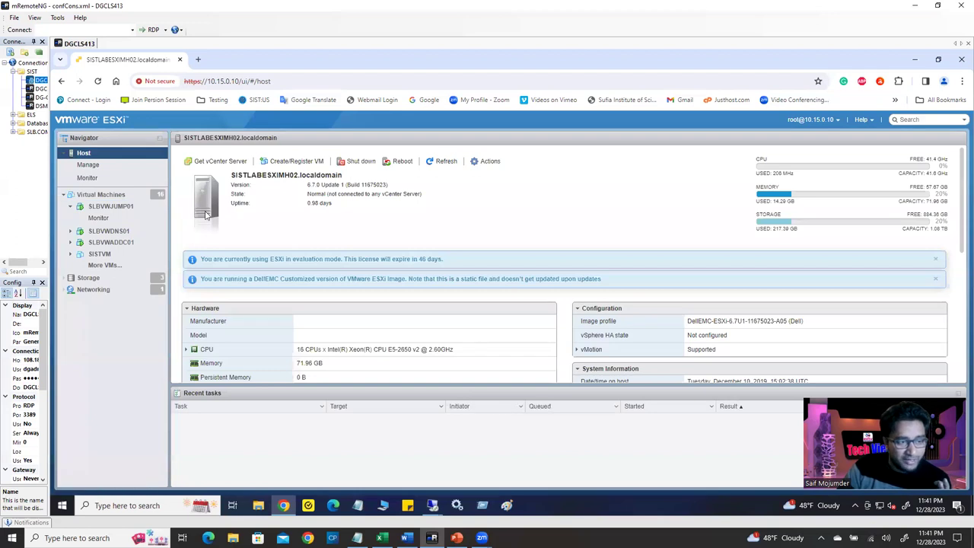
Step: Open the SLBVWJUMP01 virtual machine's page and its browser console
click(128, 213)
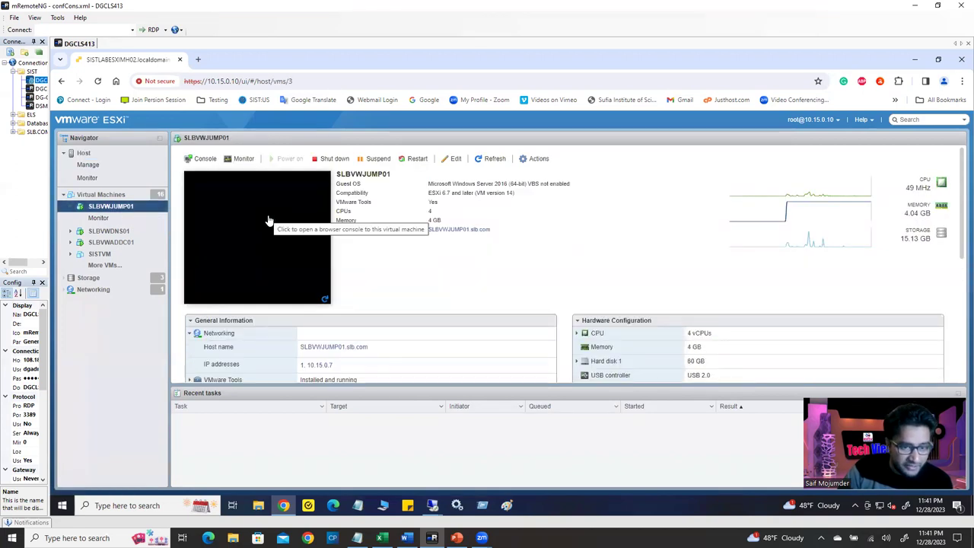
click(267, 221)
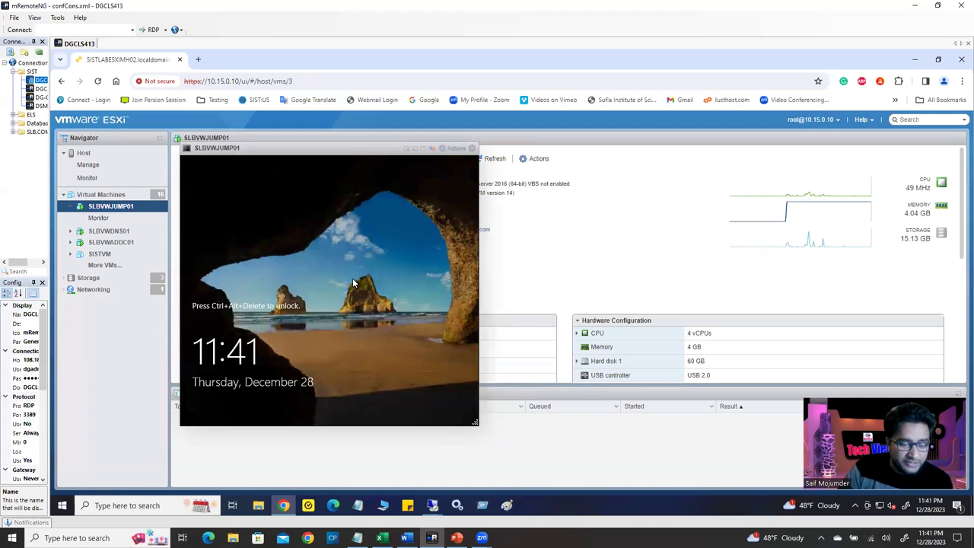
Step: Switch to the 10.15.0.7 Remote Desktop session, maximize it, and show the Local Server properties in Server Manager
mouse_move(432, 508)
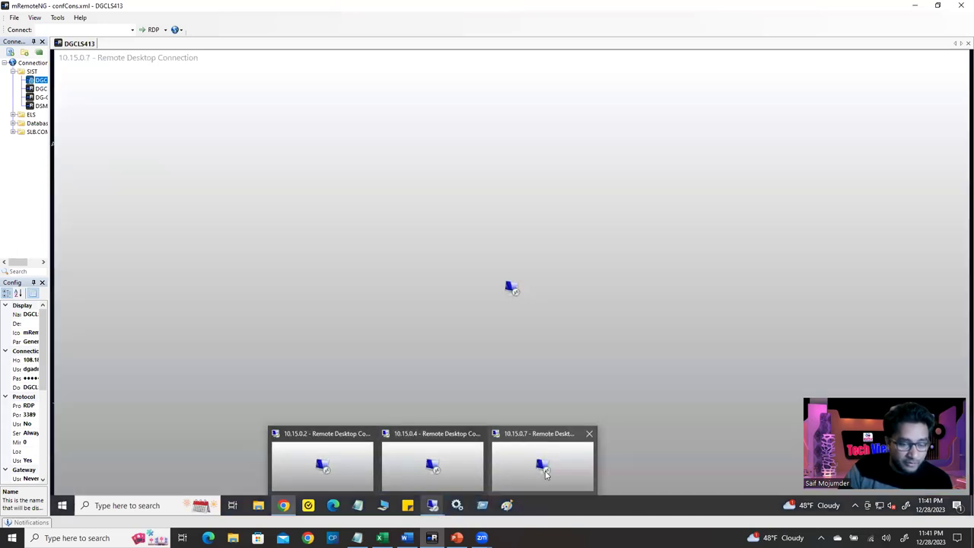
click(533, 466)
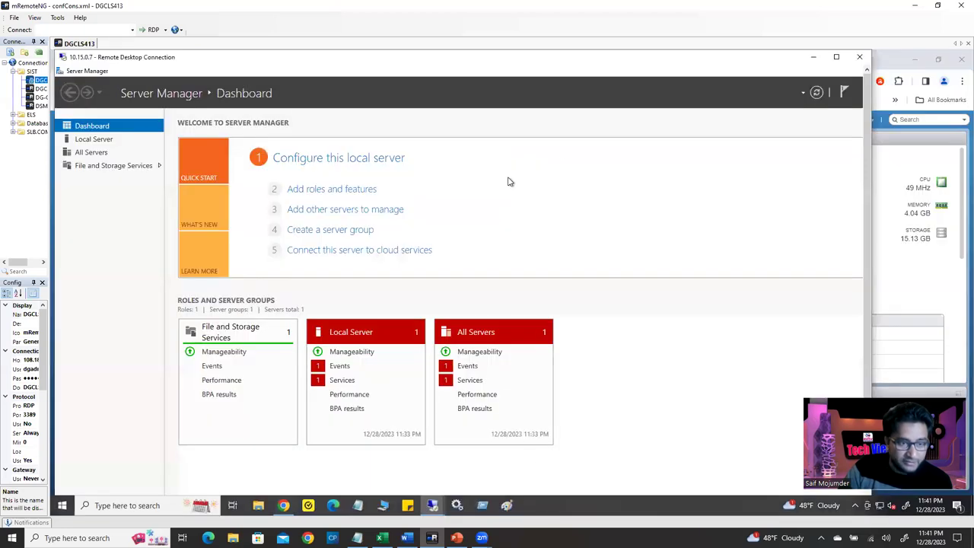
click(838, 57)
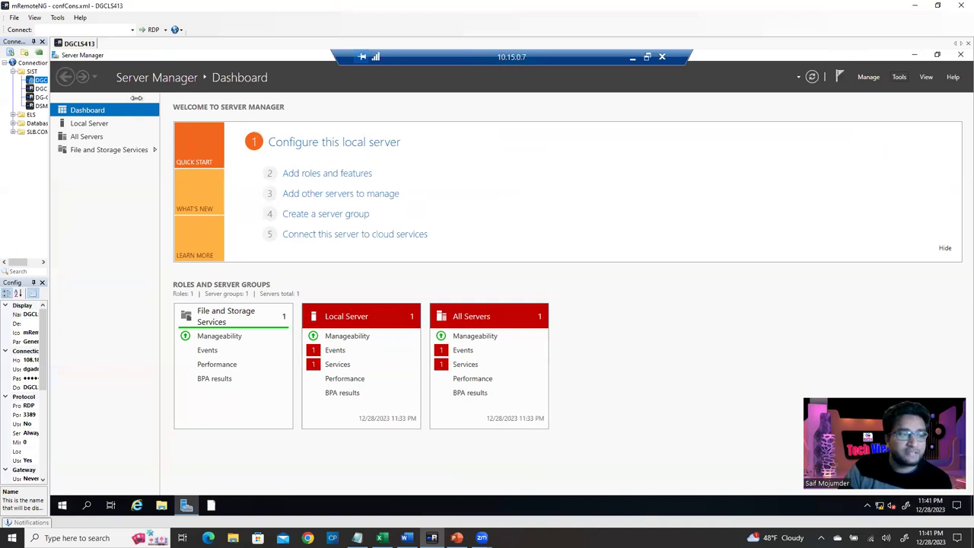
click(86, 125)
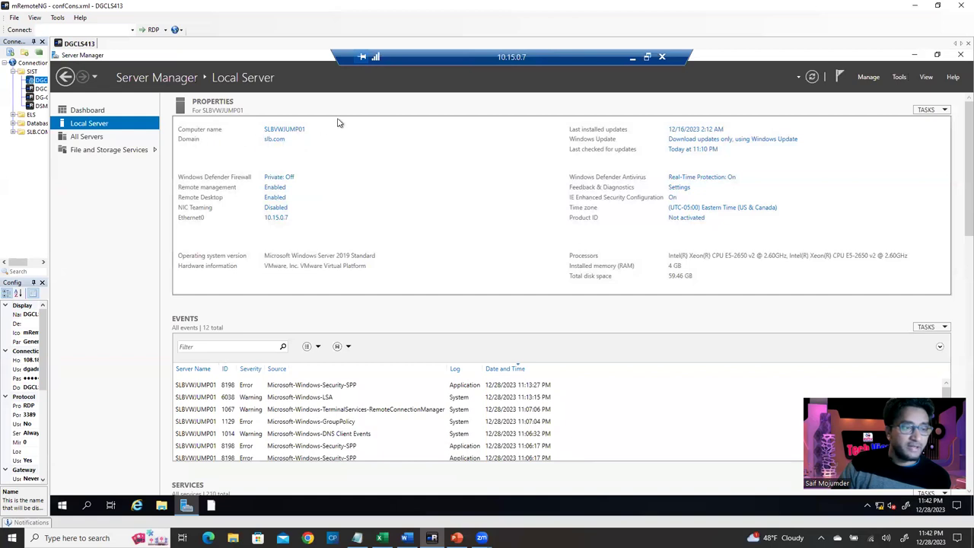
Step: Check SLBVWJUMP01's full computer name and domain membership in System Properties, and close the dialogs without changes
click(299, 131)
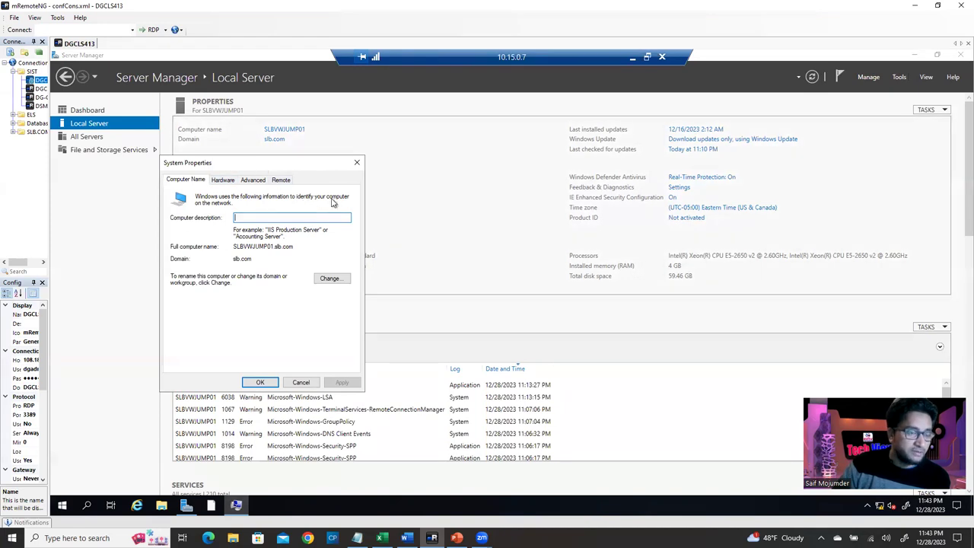
click(303, 248)
drag(234, 247, 295, 247)
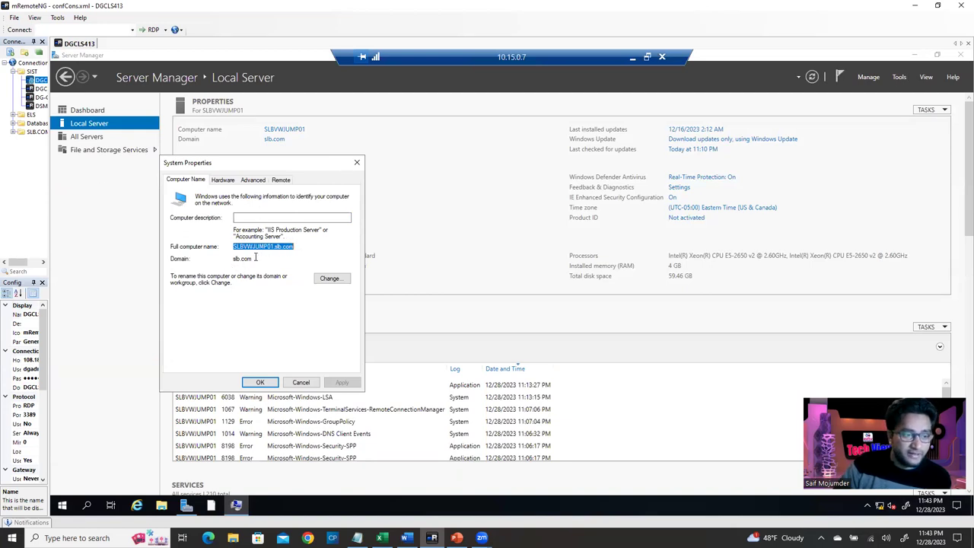
drag(259, 259, 207, 257)
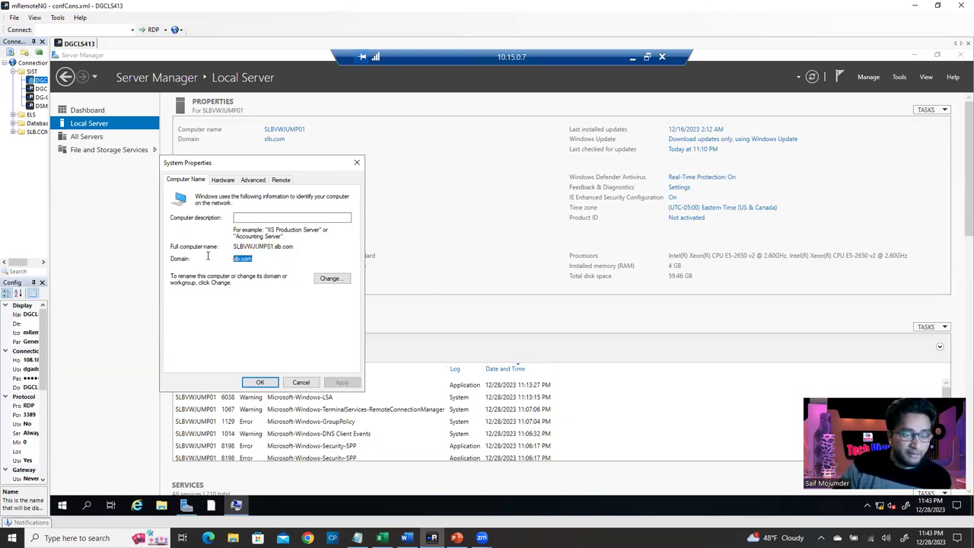
click(336, 279)
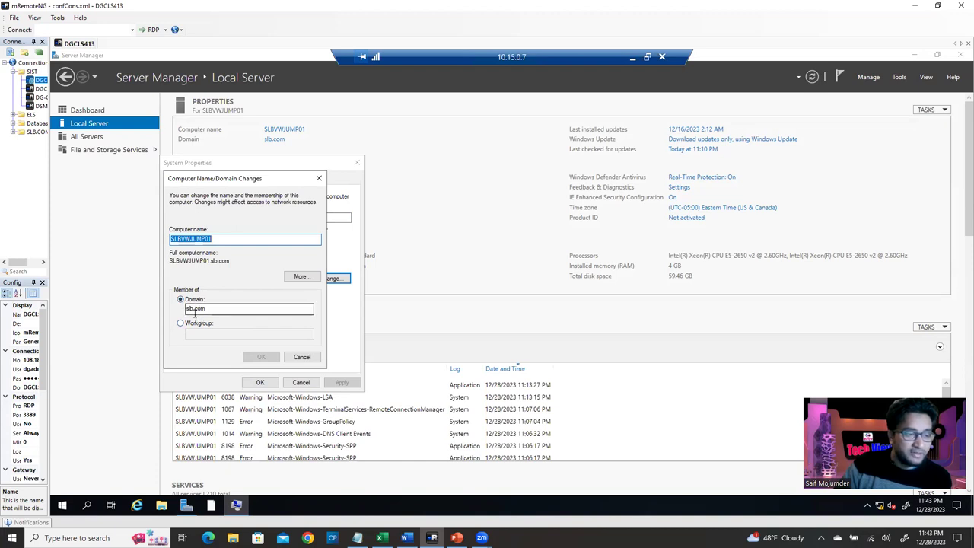
click(319, 178)
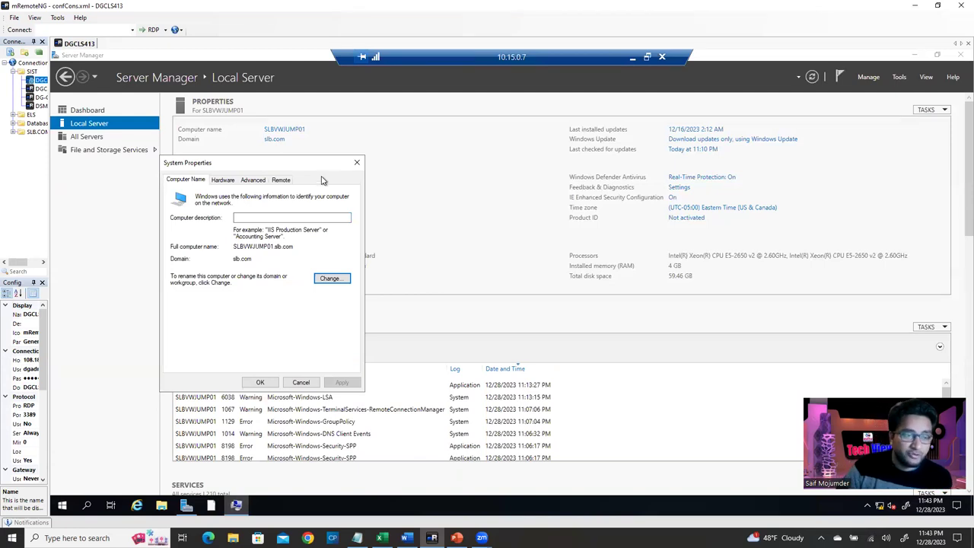
click(358, 164)
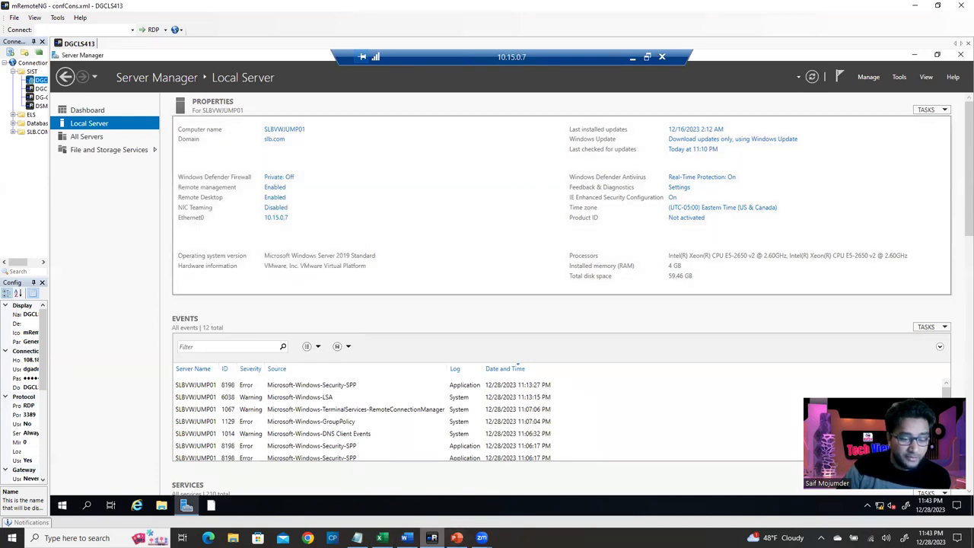
Step: Minimize the 10.15.0.7 session, switch to the 10.15.0.2 Remote Desktop session, and maximize it
click(433, 537)
click(432, 537)
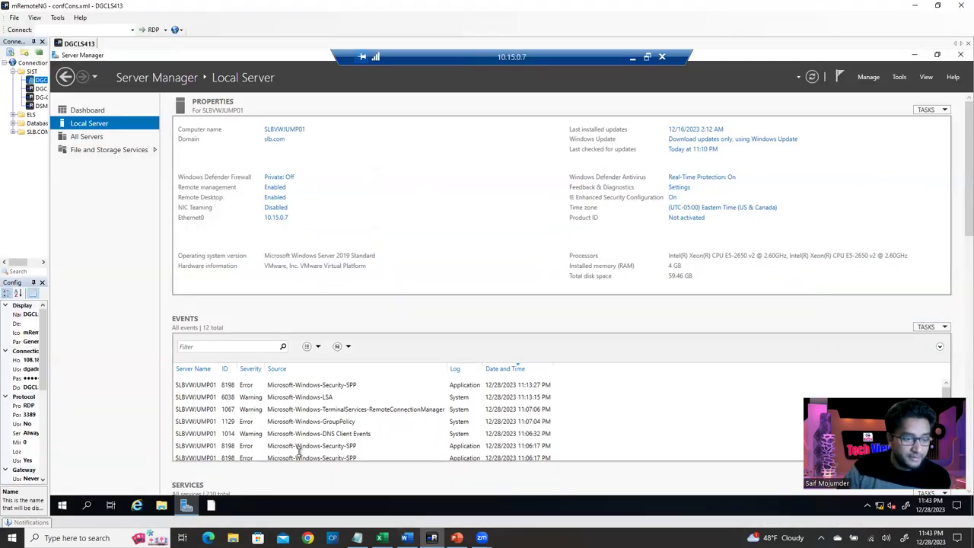
click(632, 57)
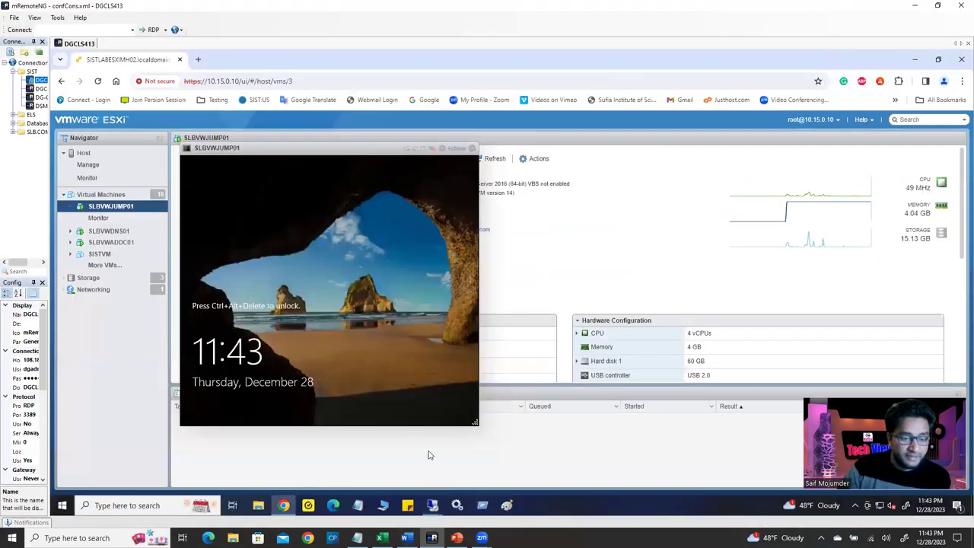
mouse_move(431, 506)
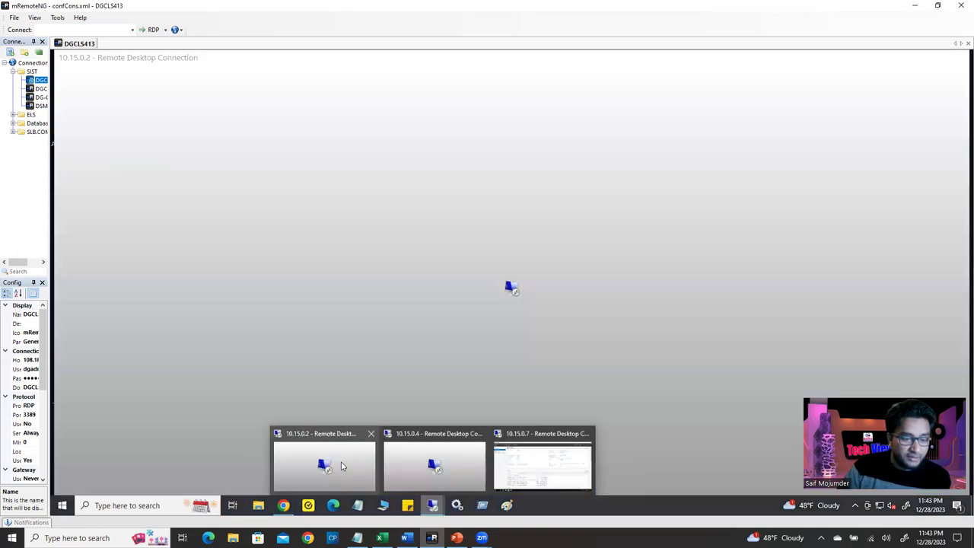
click(341, 466)
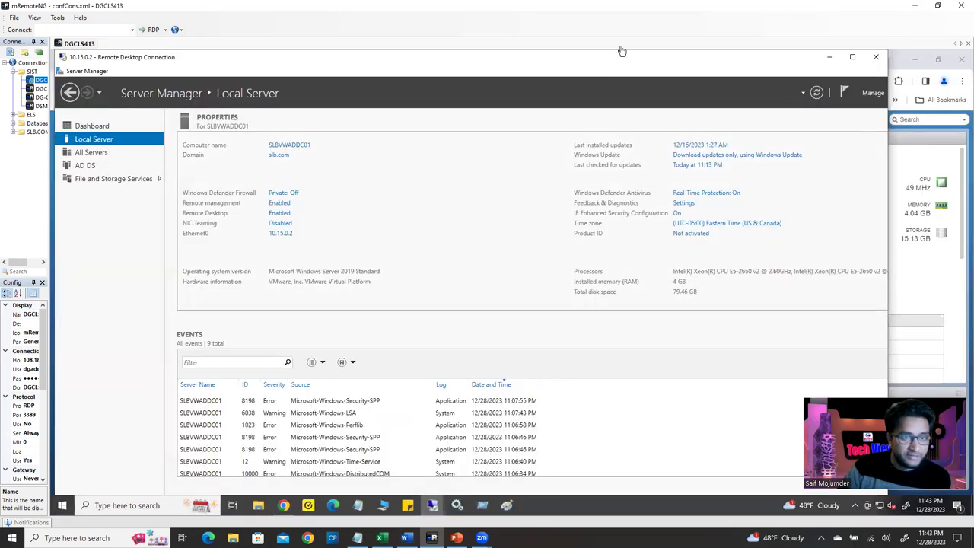
click(853, 57)
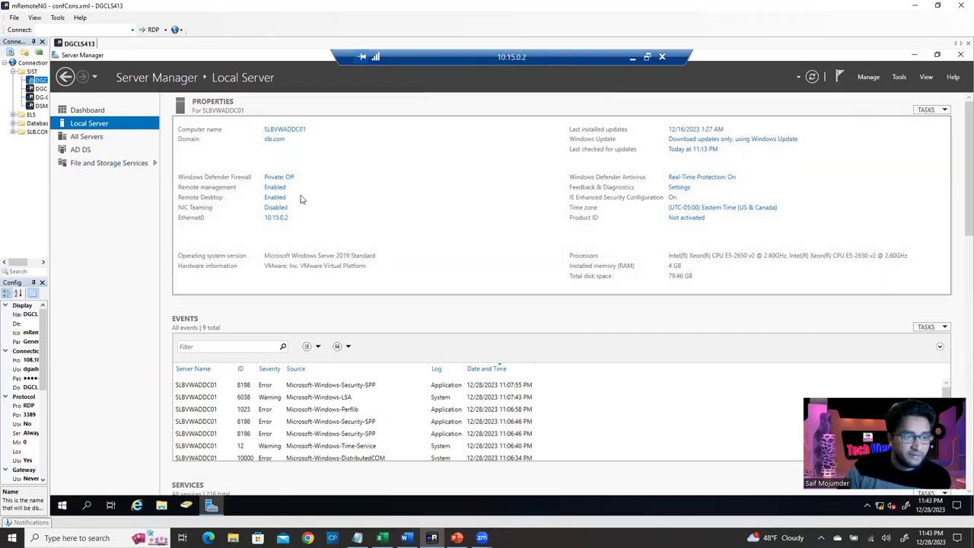
Step: In Active Directory Users and Computers, expand Computer_Object and Servers, and view the VA-Datacenter and TX-Datacneter units
click(277, 219)
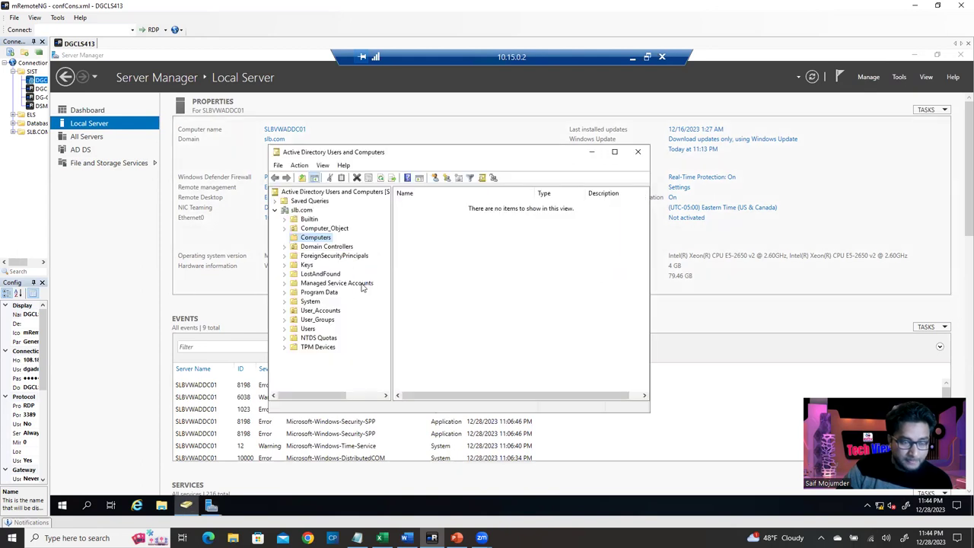
click(320, 229)
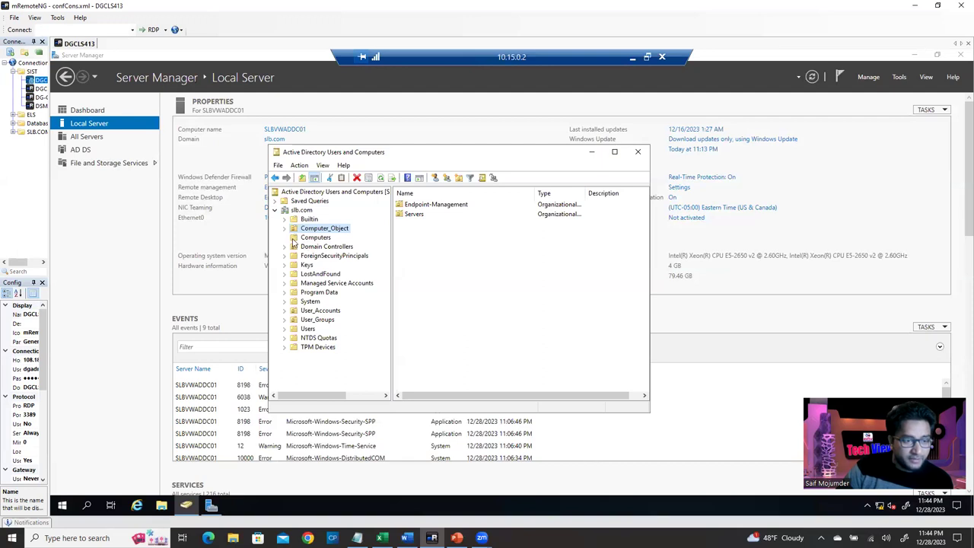
click(284, 230)
click(294, 246)
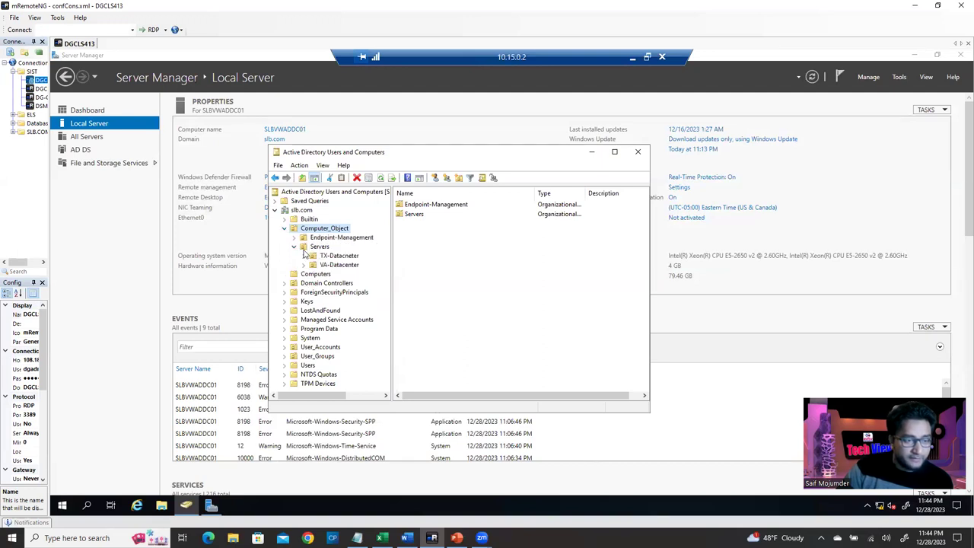
click(339, 265)
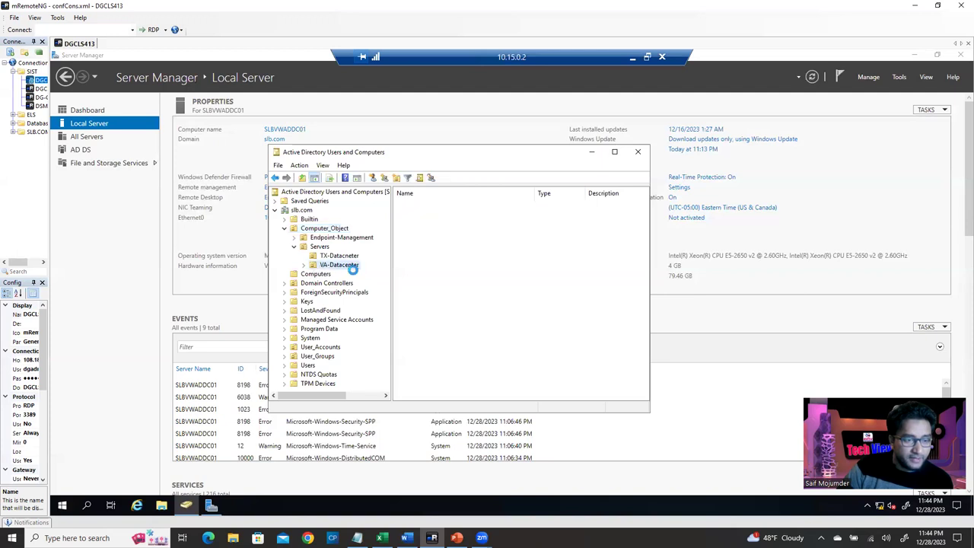
click(343, 256)
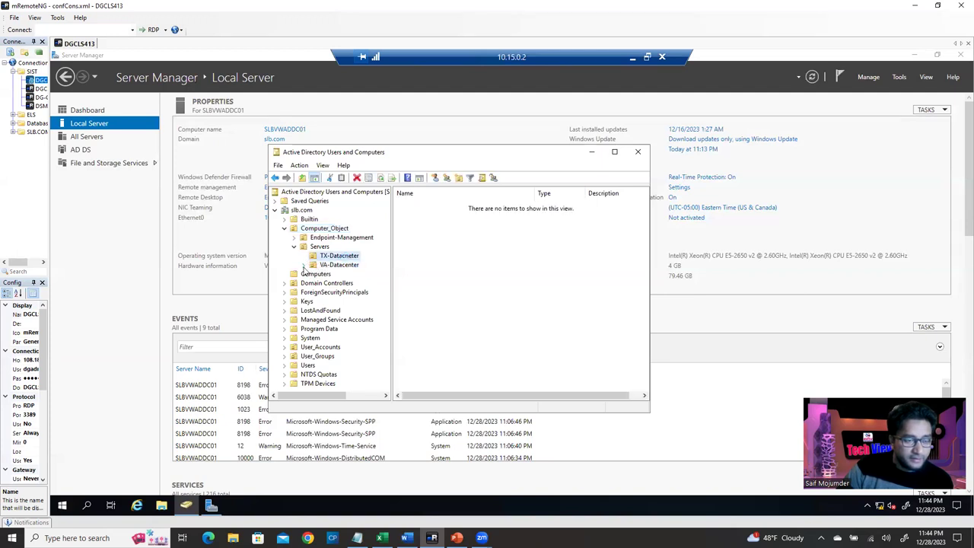
Step: Expand VA-Datacenter, widen the tree pane, and open the Development unit under Windows_Server_2019
click(304, 265)
click(342, 274)
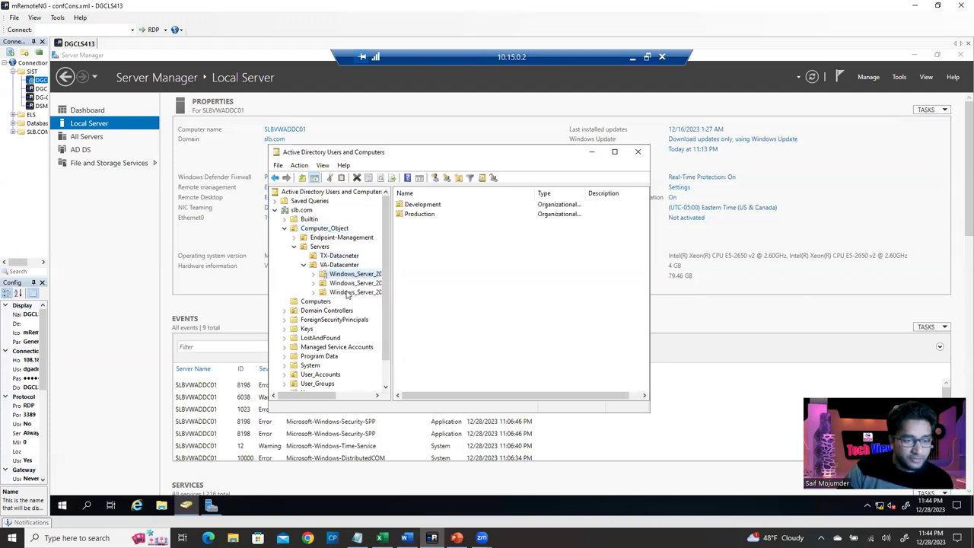
click(313, 283)
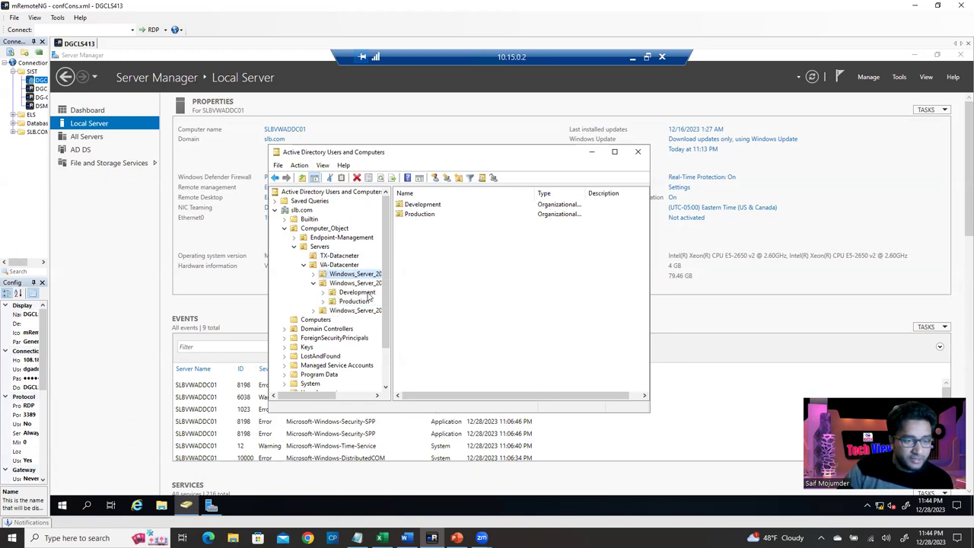
drag(391, 297, 416, 299)
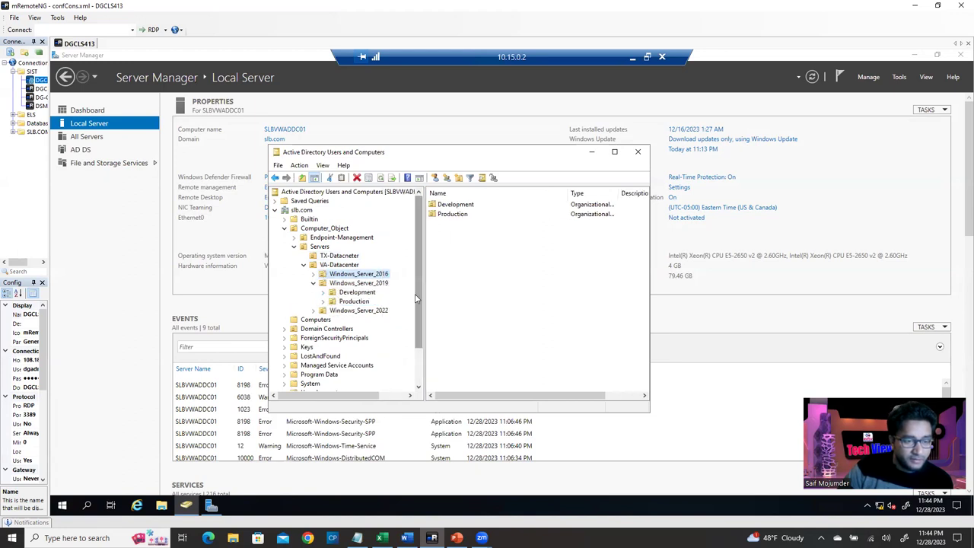
click(339, 285)
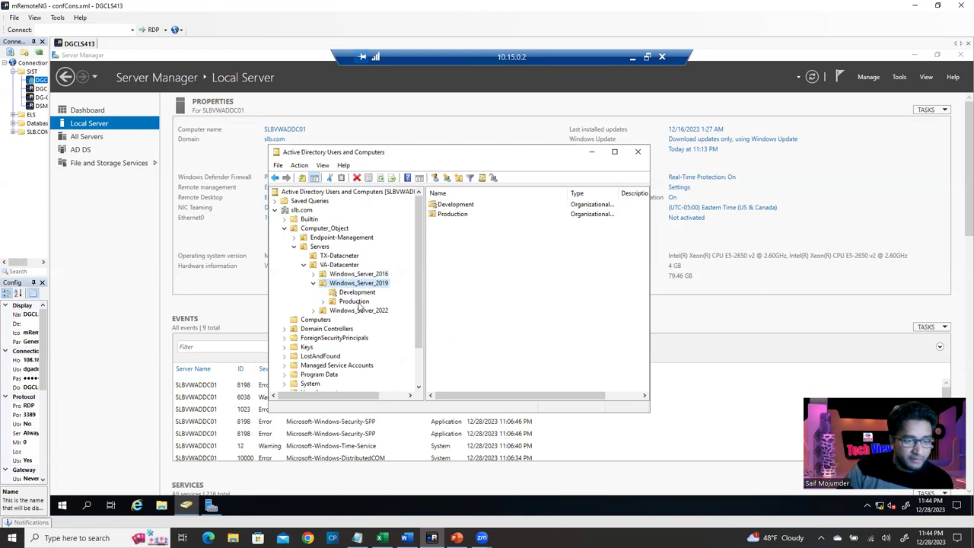
click(370, 293)
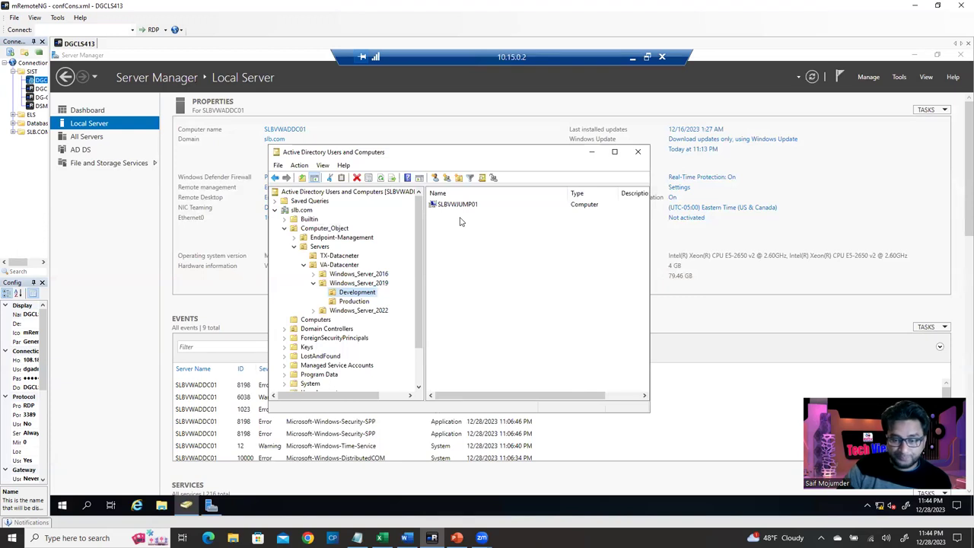
Step: Enlarge the tree pane and the Active Directory Users and Computers window, and minimize and restore the window
drag(426, 358, 439, 359)
drag(478, 412, 472, 449)
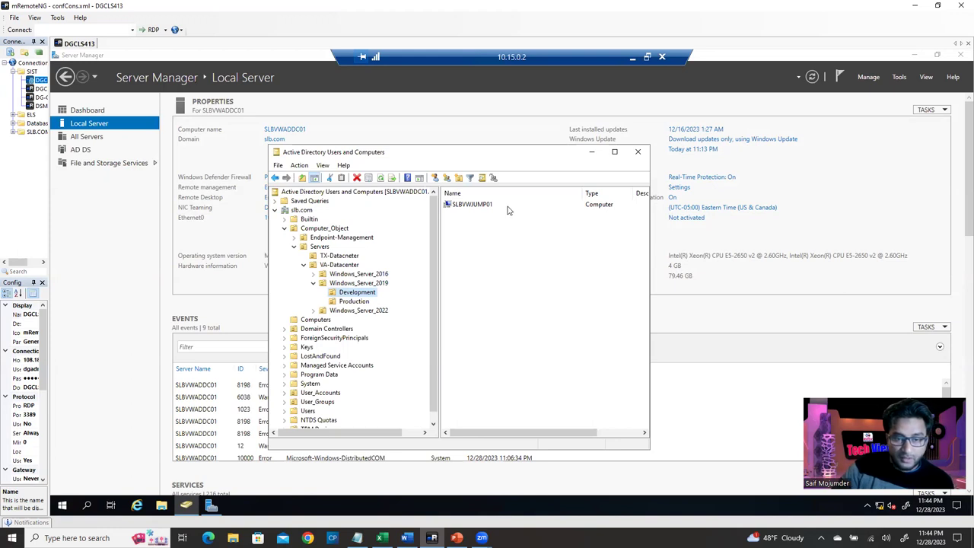
click(591, 152)
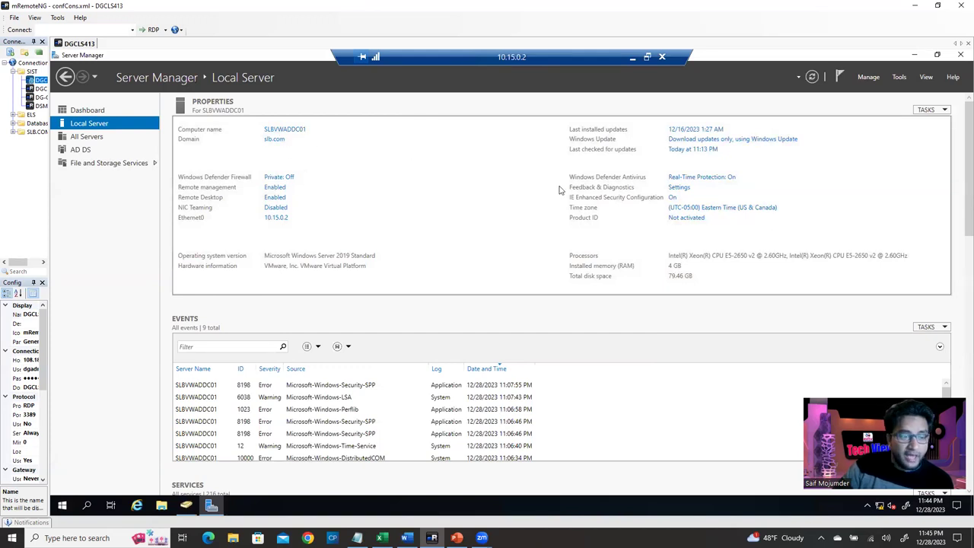
click(187, 508)
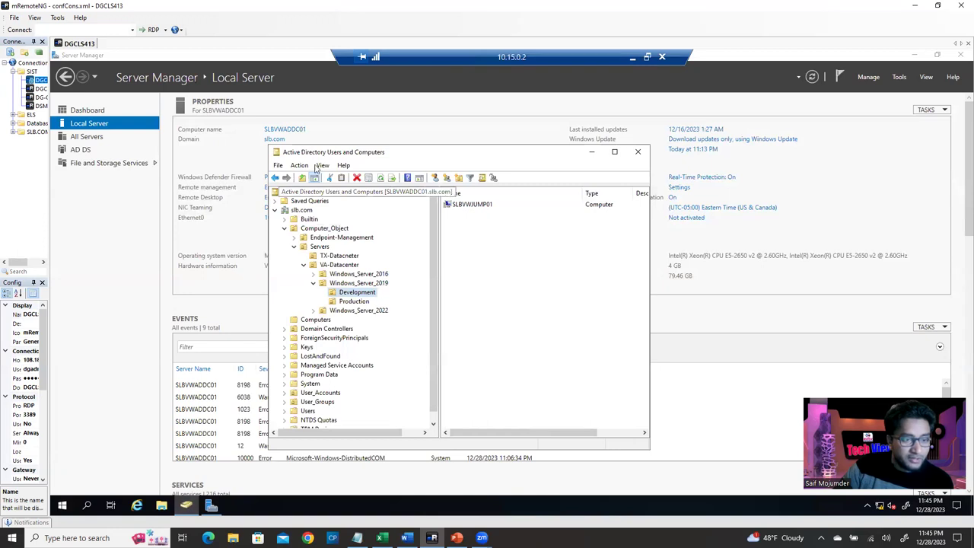
Step: Minimize the 10.15.0.2 session, switch to the 10.15.0.4 Remote Desktop session, and maximize it
click(903, 78)
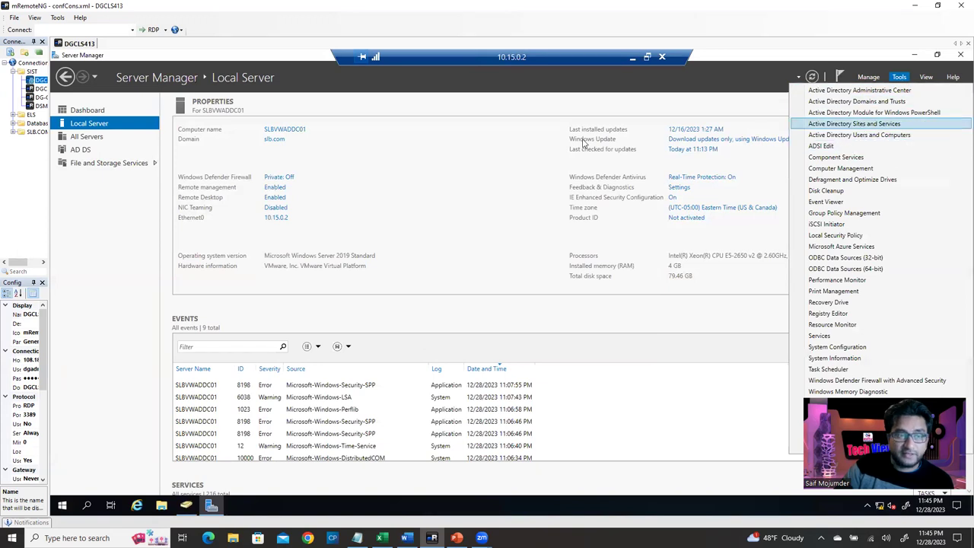
click(633, 57)
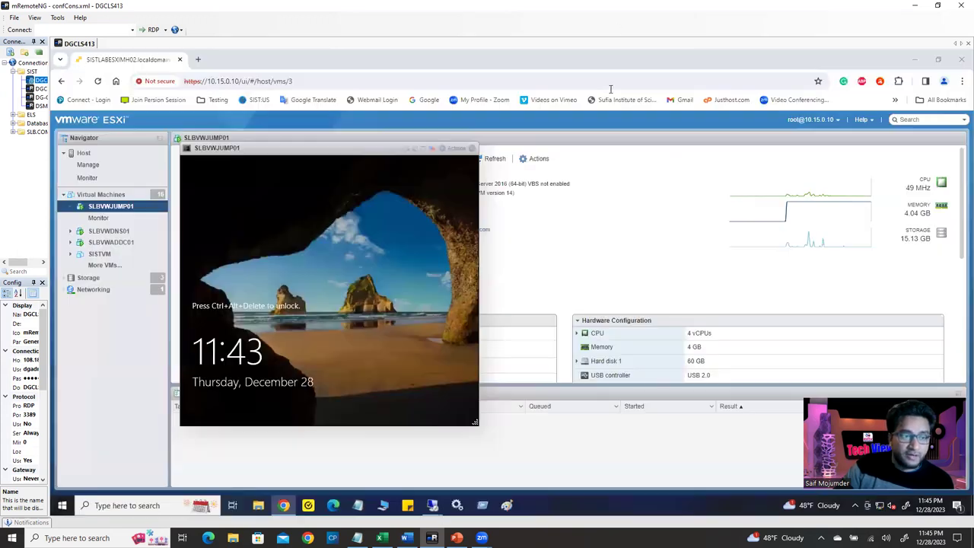
mouse_move(431, 505)
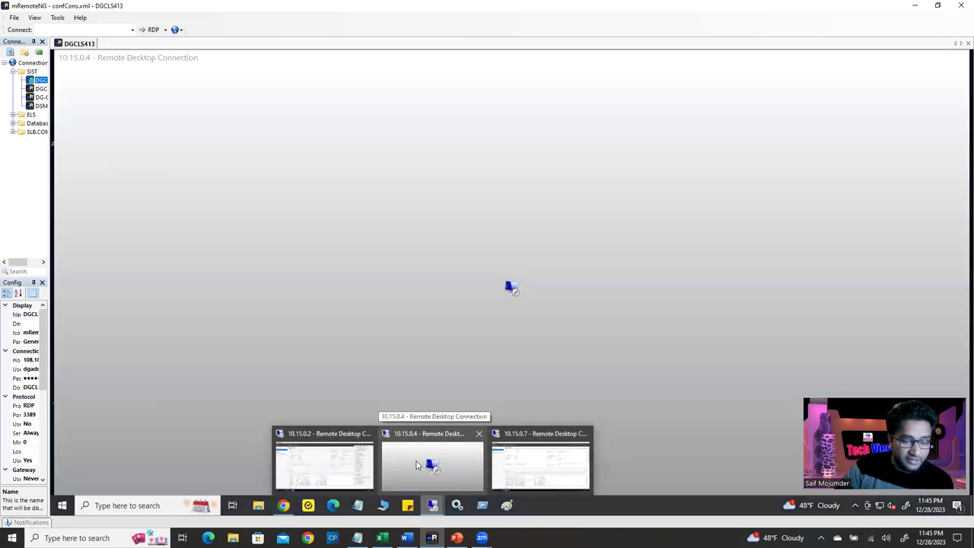
click(414, 462)
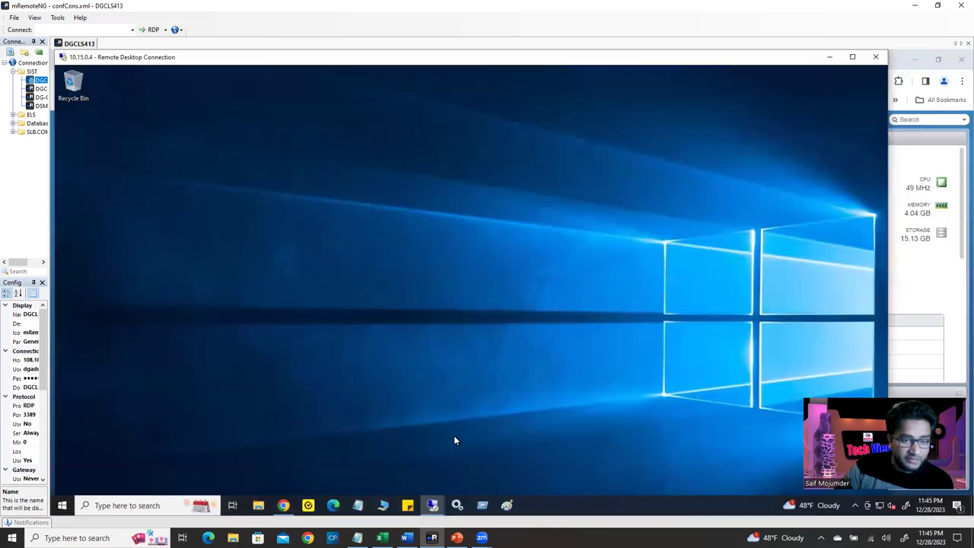
click(853, 58)
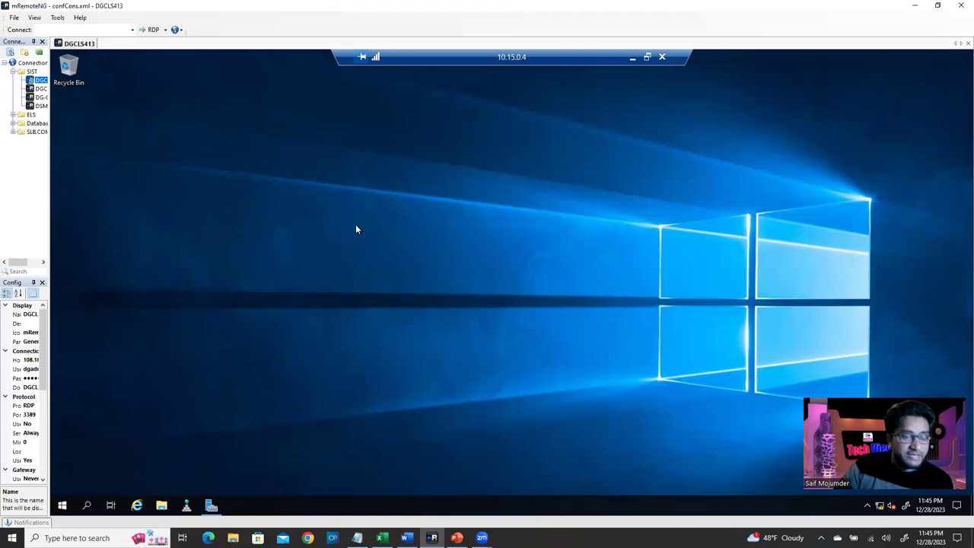
Step: Open DNS Manager on SLBVWDNS01 and view the records in the slb.com forward lookup zone and the list of reverse lookup zones
click(214, 507)
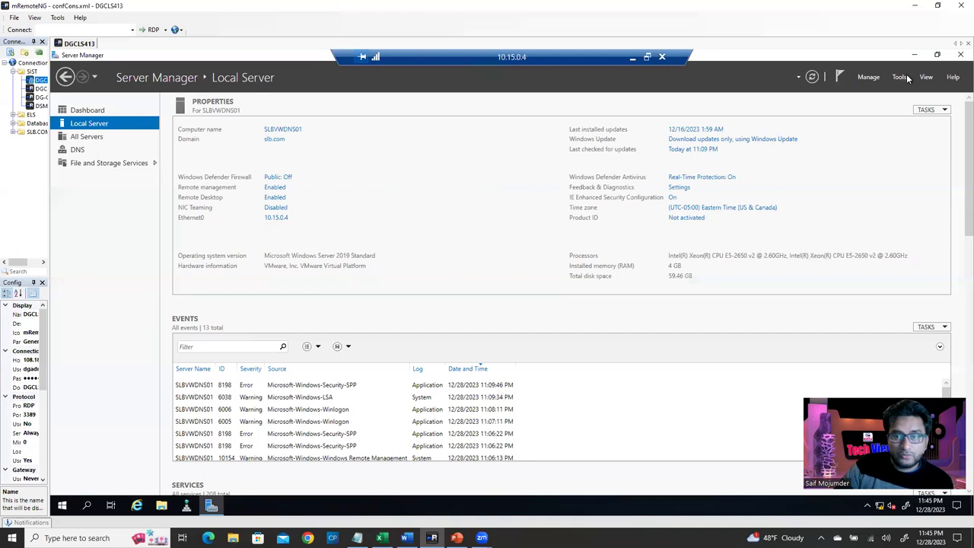
click(906, 78)
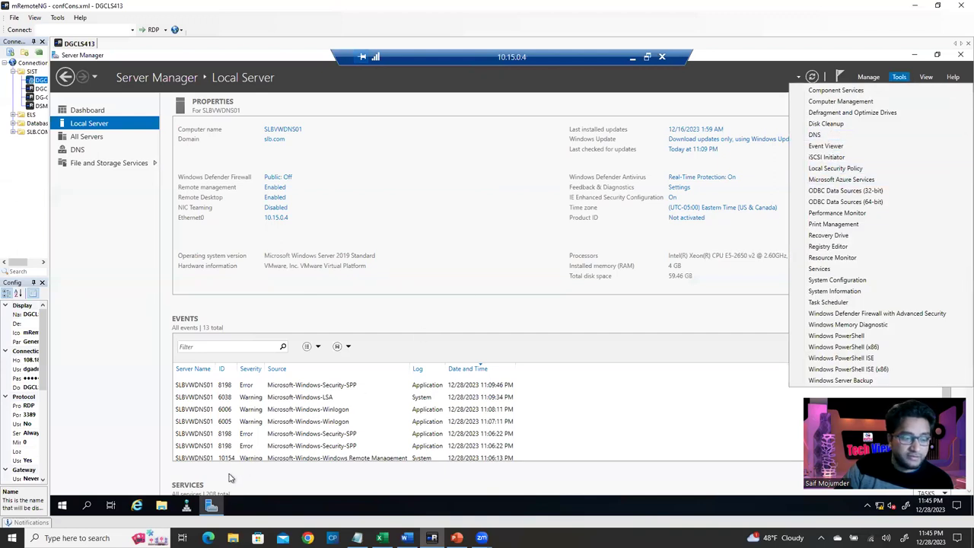
click(188, 507)
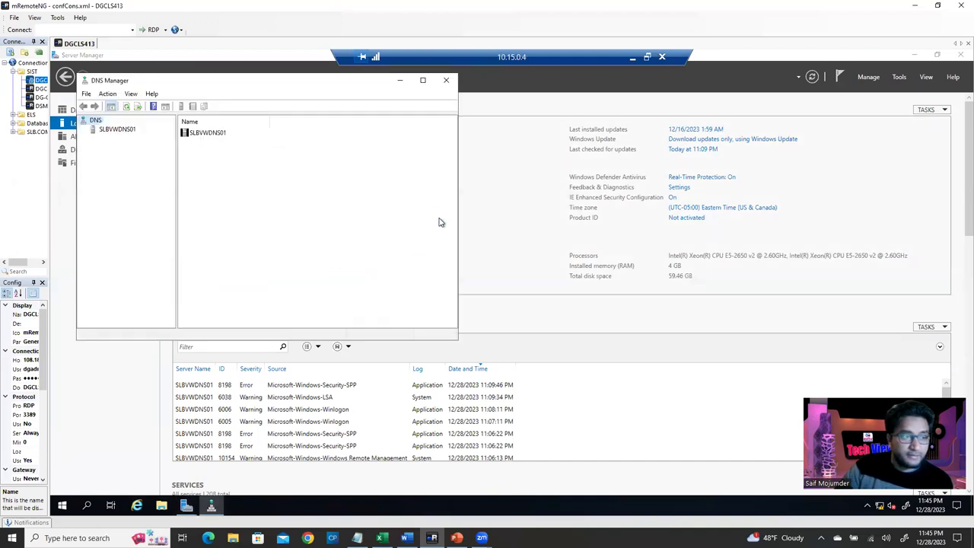
double_click(99, 129)
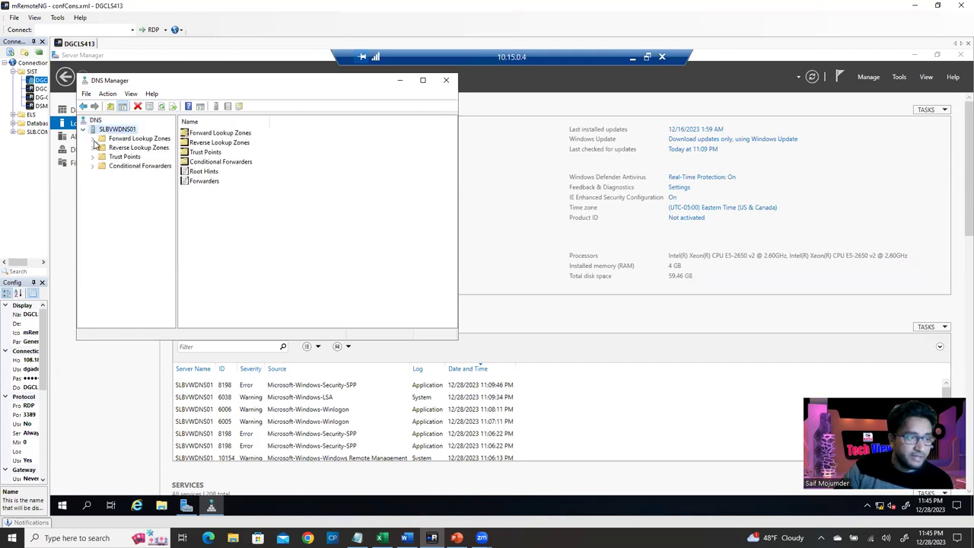
double_click(99, 139)
double_click(111, 148)
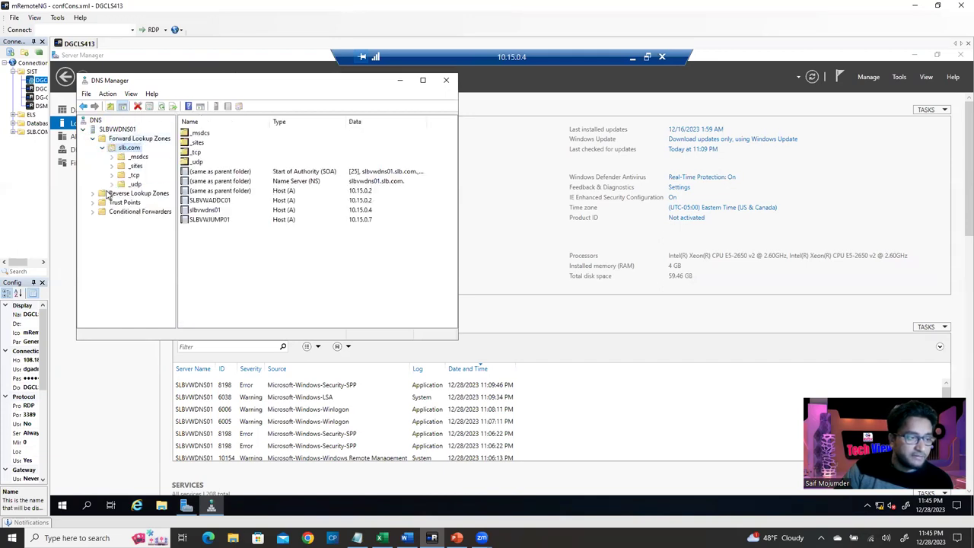
double_click(99, 195)
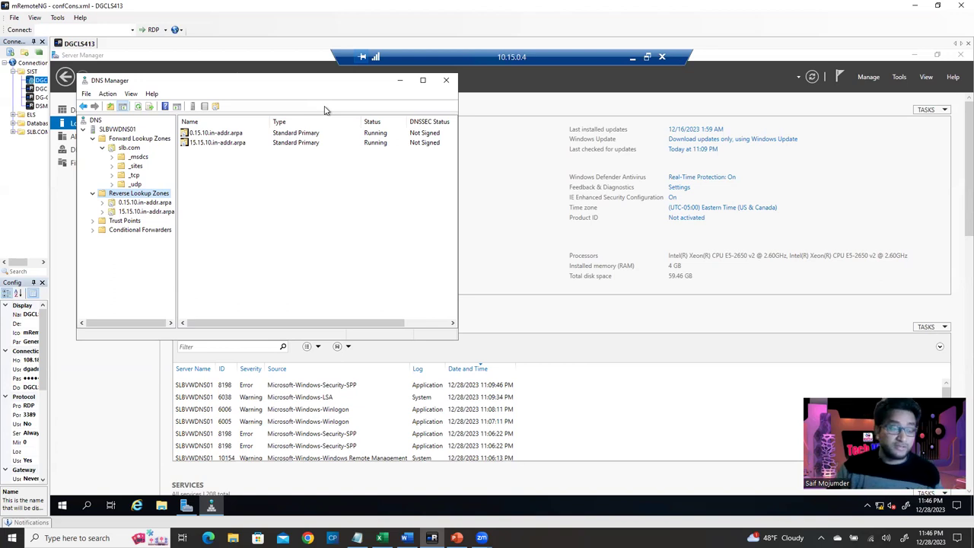
Step: Close DNS Manager, minimize the 10.15.0.4 session, and switch to the 10.15.0.7 Remote Desktop session
click(447, 81)
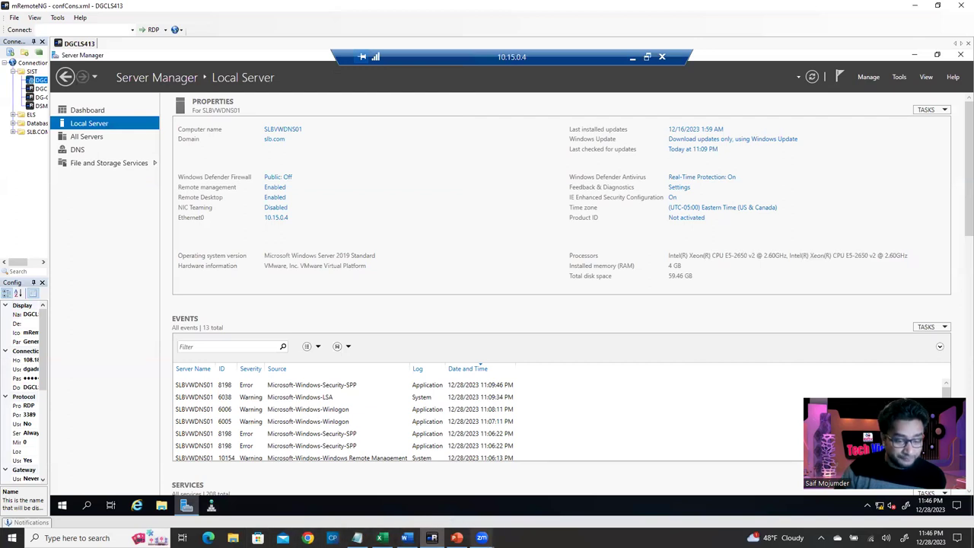
click(634, 60)
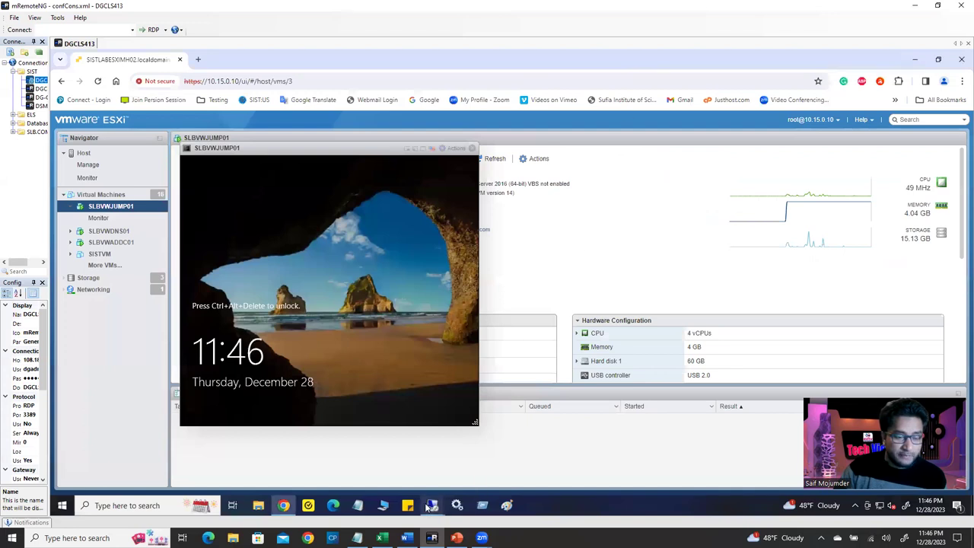
mouse_move(432, 506)
click(546, 472)
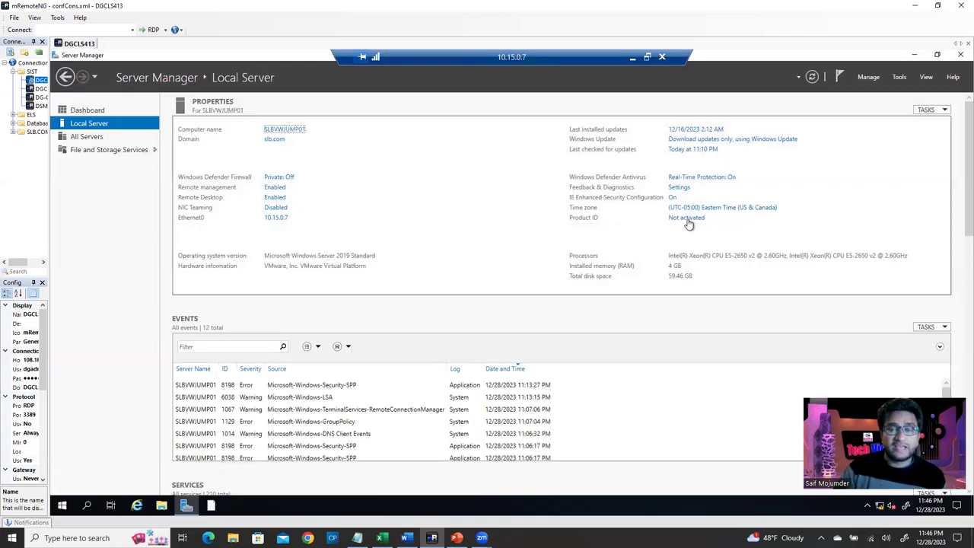
Step: Minimize Server Manager and browse to 10.15.0.8 in the open Chrome window
click(914, 55)
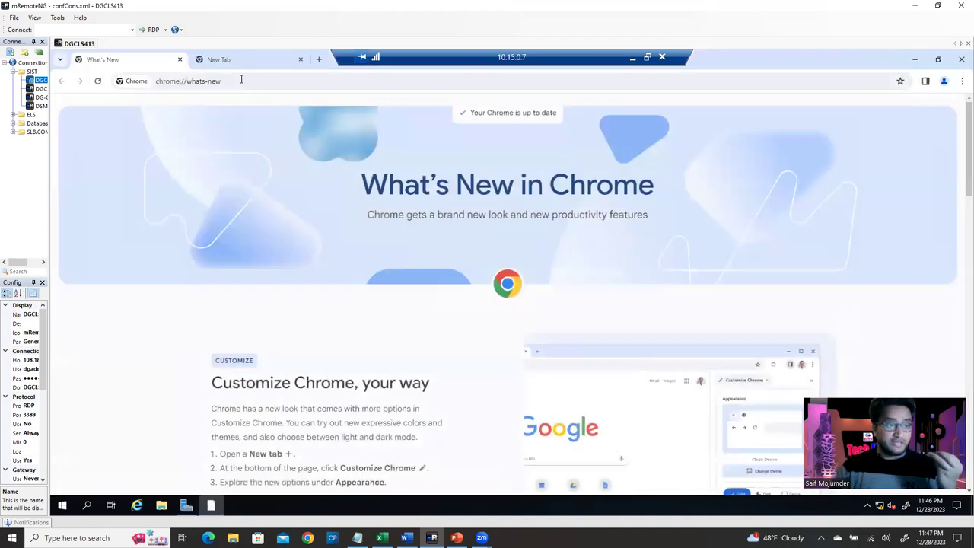
click(239, 81)
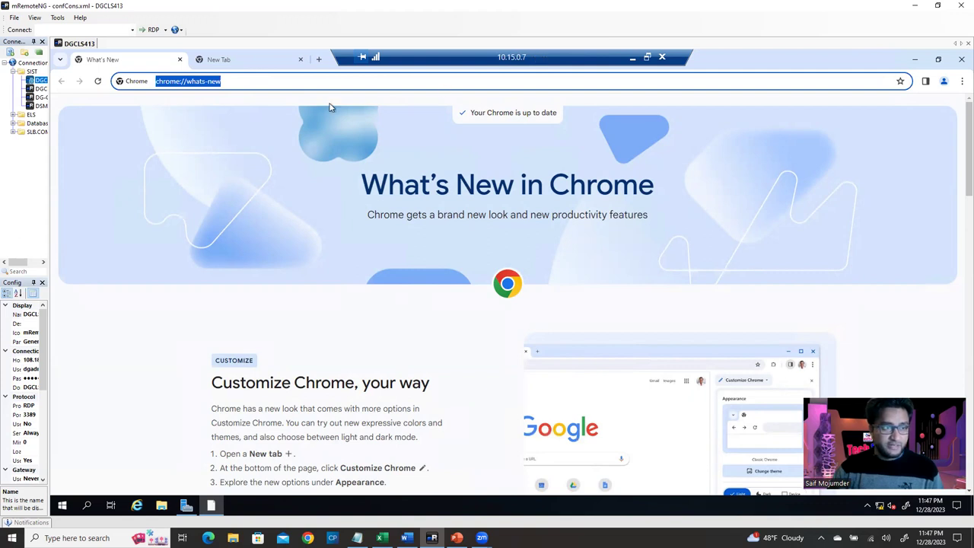
text(10.15.0.8)
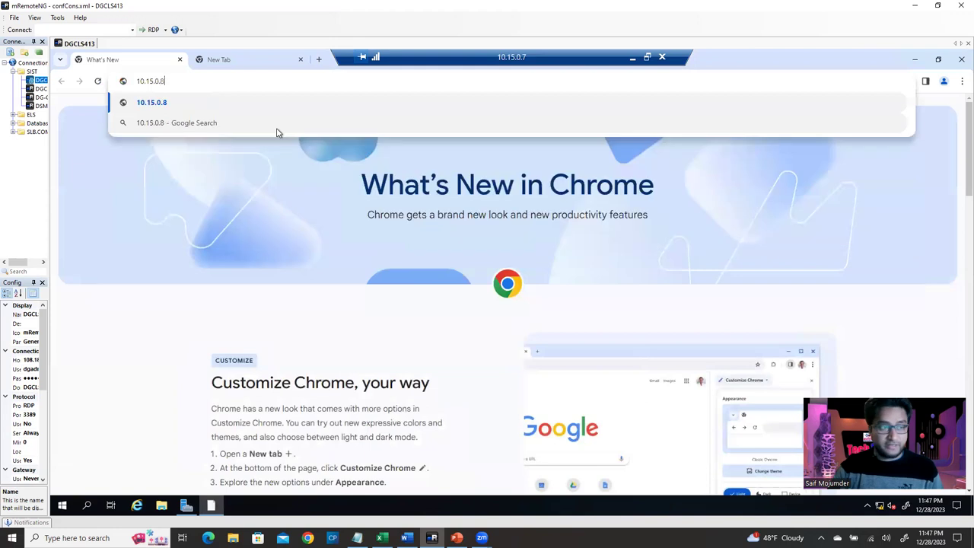
key(Return)
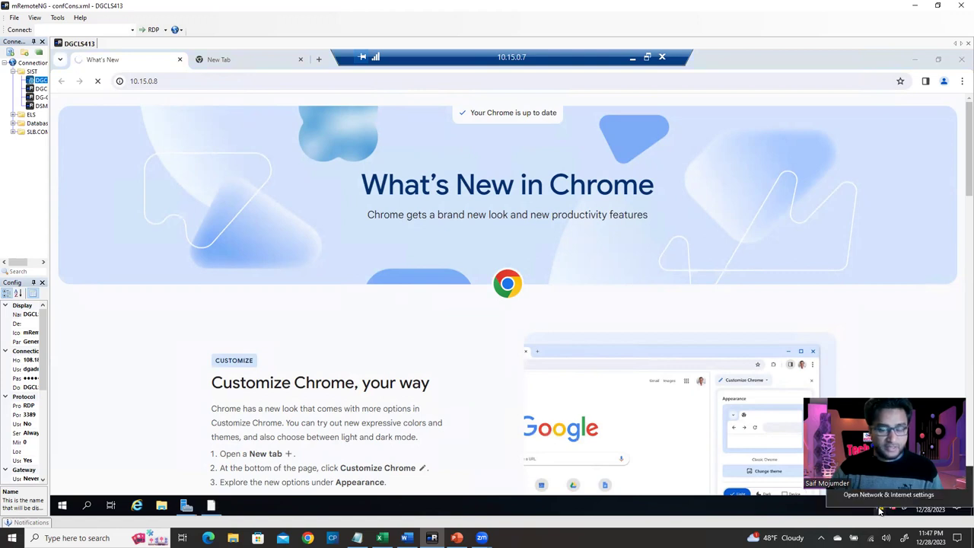
Step: Check the jump server's network status, close Settings, and open the Ethernet0 adapter's Internet Protocol Version 4 properties from Server Manager
click(879, 496)
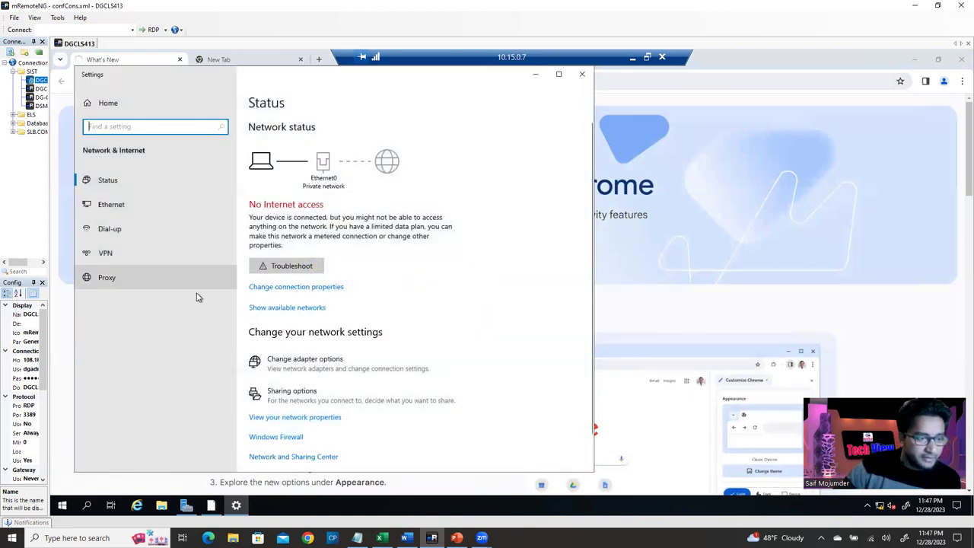
click(582, 74)
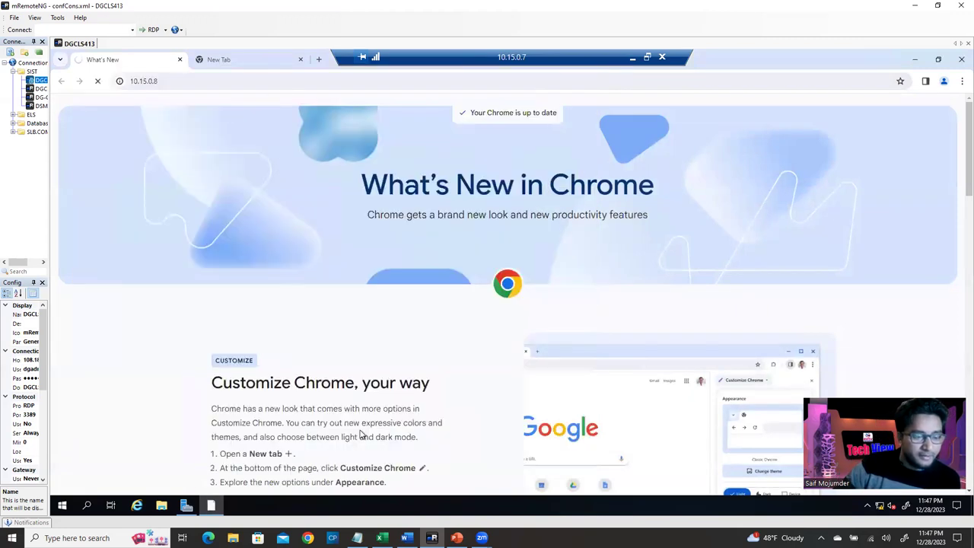
click(187, 506)
click(277, 218)
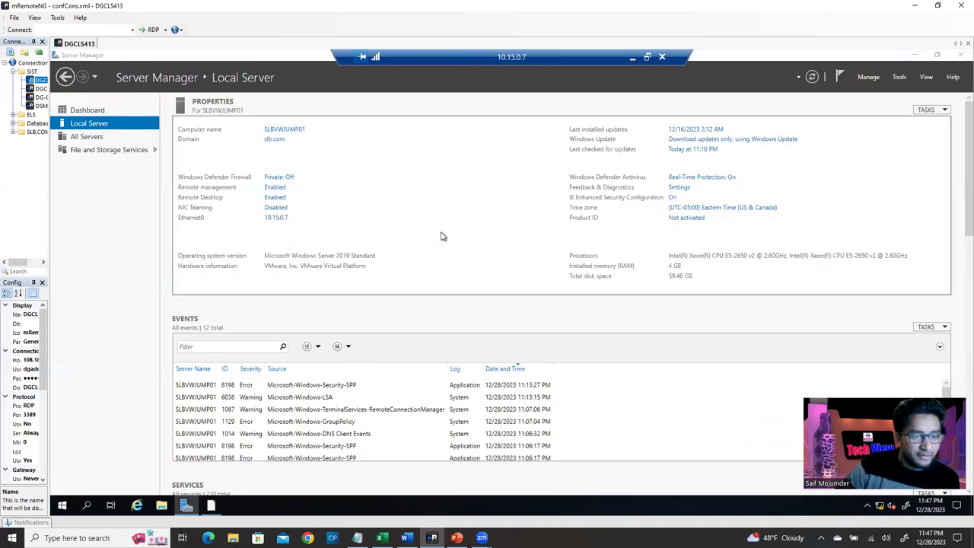
click(290, 197)
right_click(290, 197)
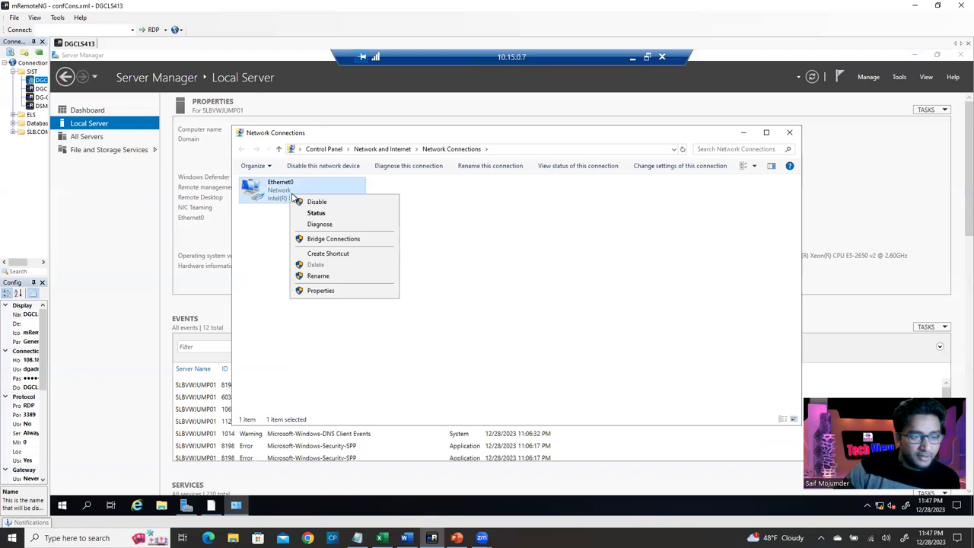
click(321, 291)
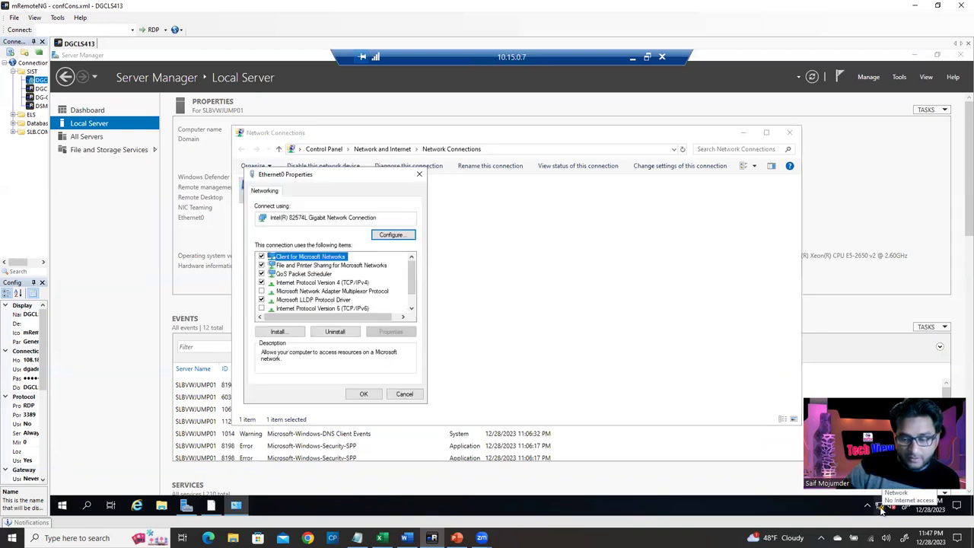
double_click(335, 284)
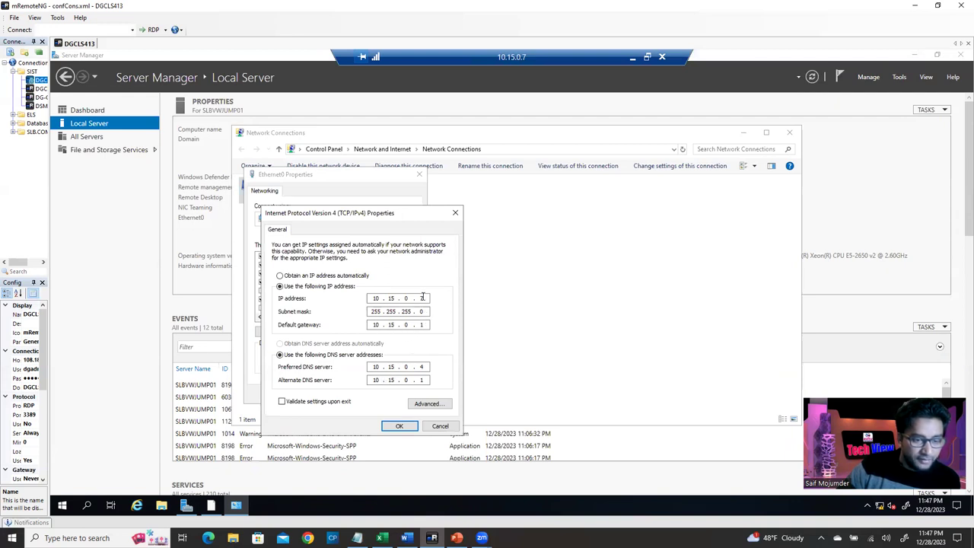
Step: Review the preferred and alternate DNS servers, enable validation of the IPv4 settings upon exit, and apply the Ethernet0 properties
double_click(428, 367)
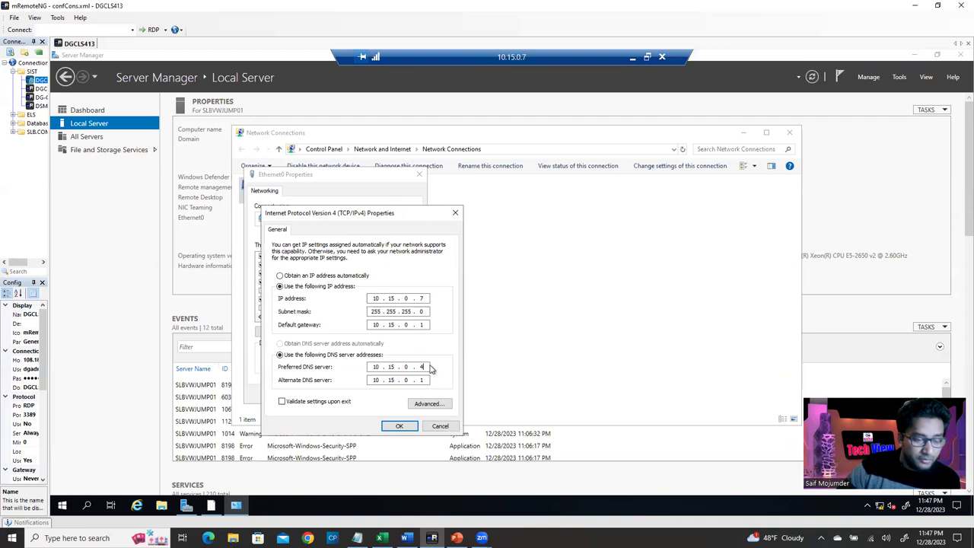
double_click(423, 380)
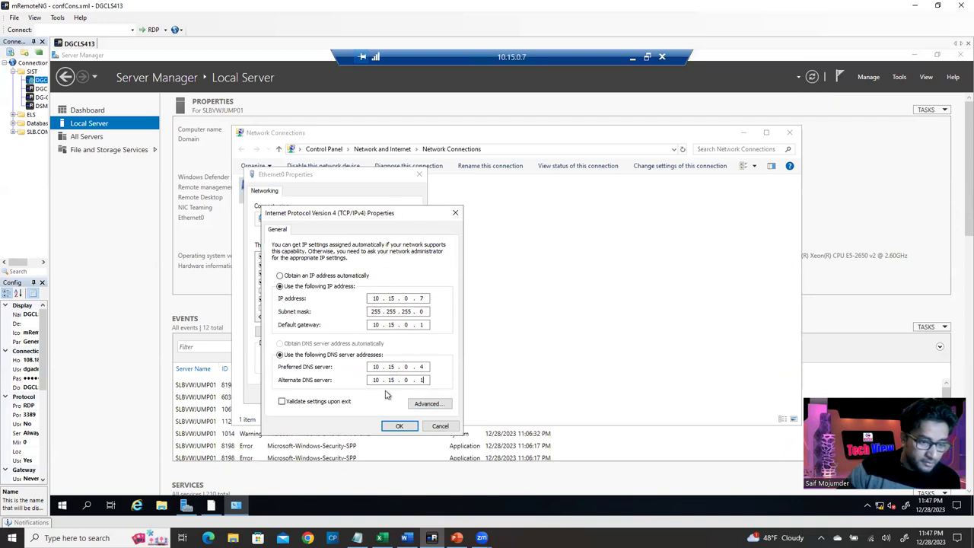
click(282, 401)
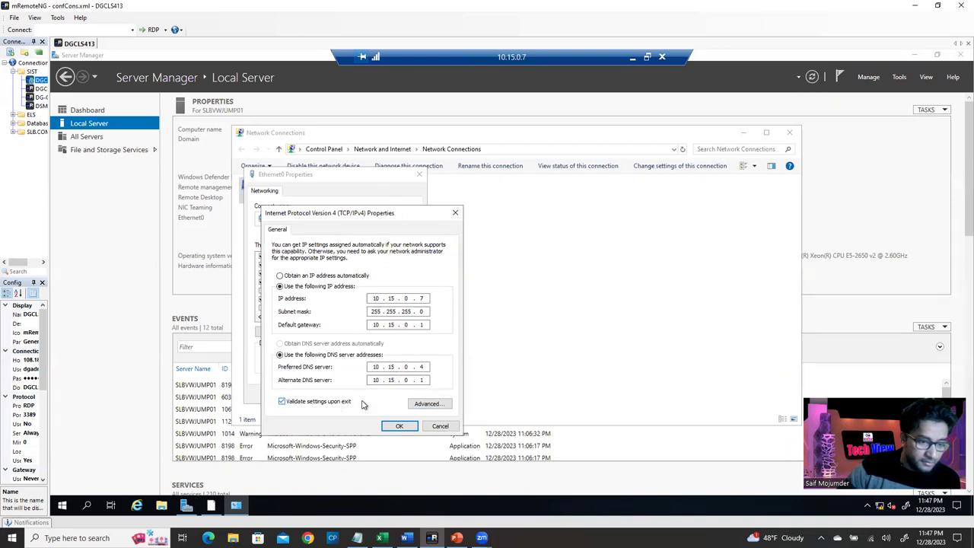
click(399, 427)
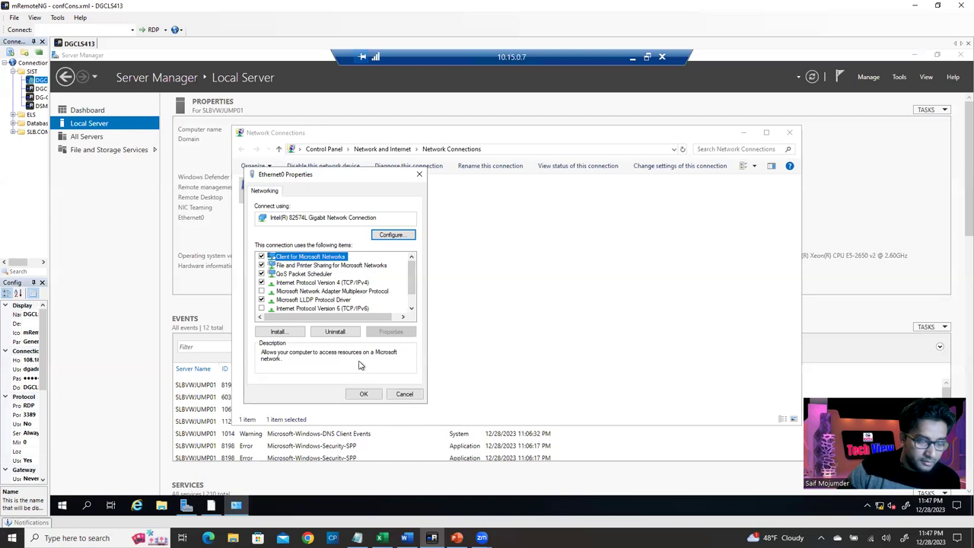
click(364, 394)
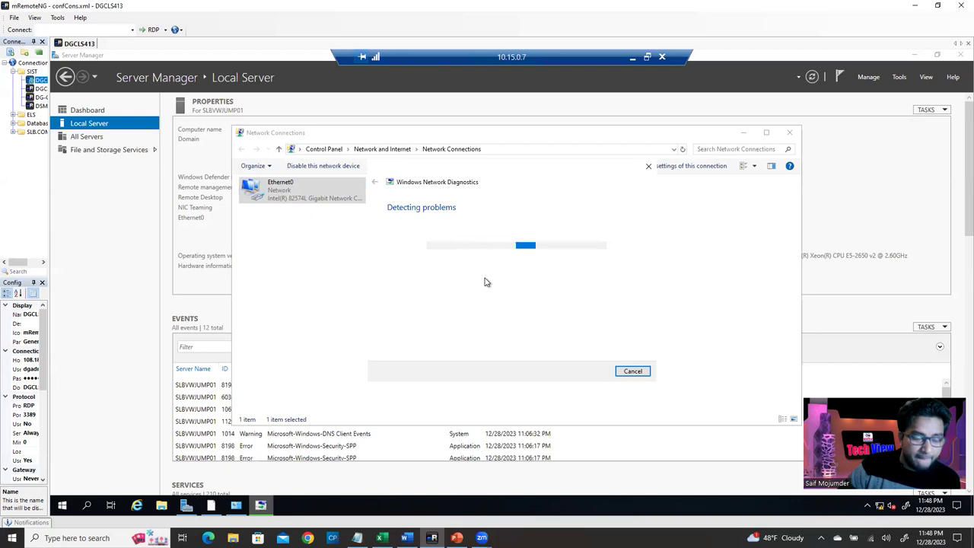
Step: Skip the networking configuration reset in Windows Network Diagnostics and close the troubleshooter
right_click(86, 509)
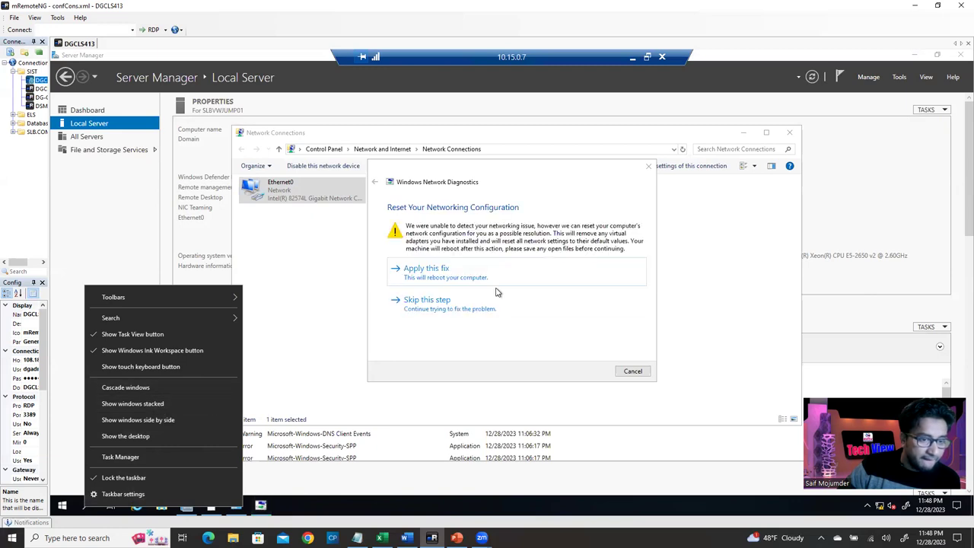
click(450, 315)
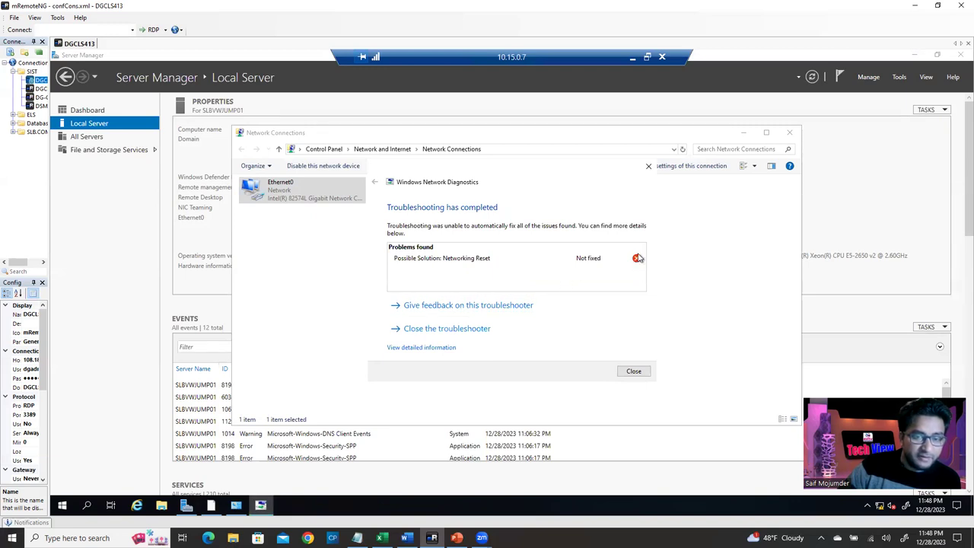
click(634, 371)
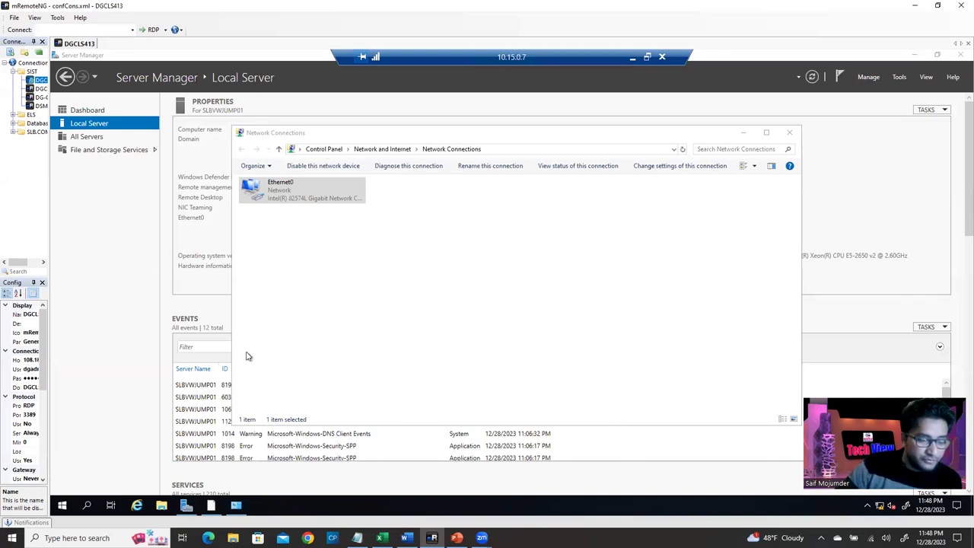
Step: Open Command Prompt as administrator on the jump server and ping 10.15.0.2
click(89, 506)
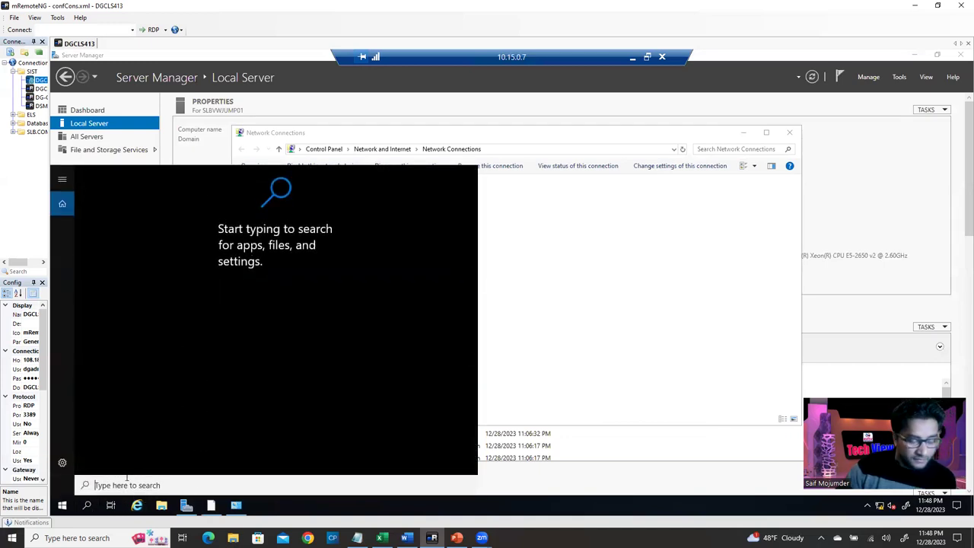
text(c)
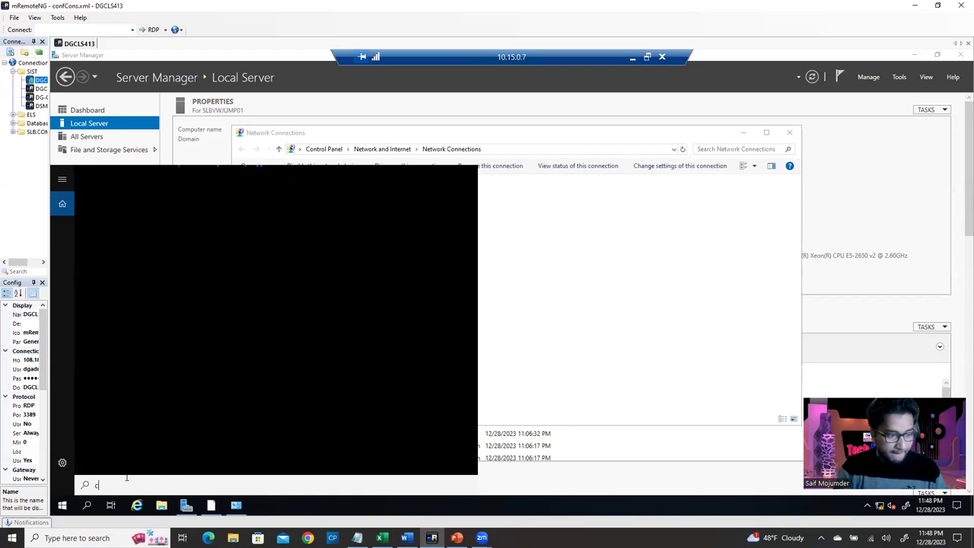
text(md)
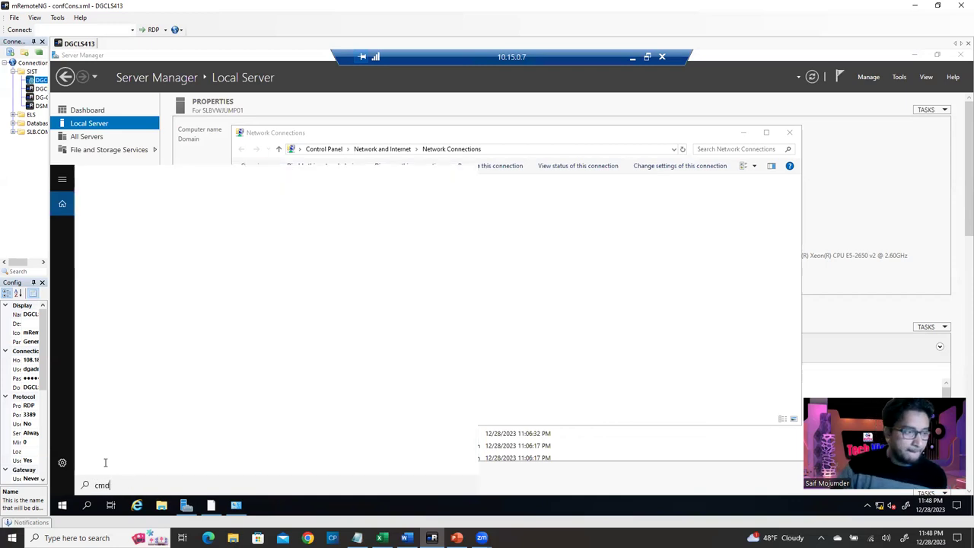
right_click(143, 230)
click(181, 232)
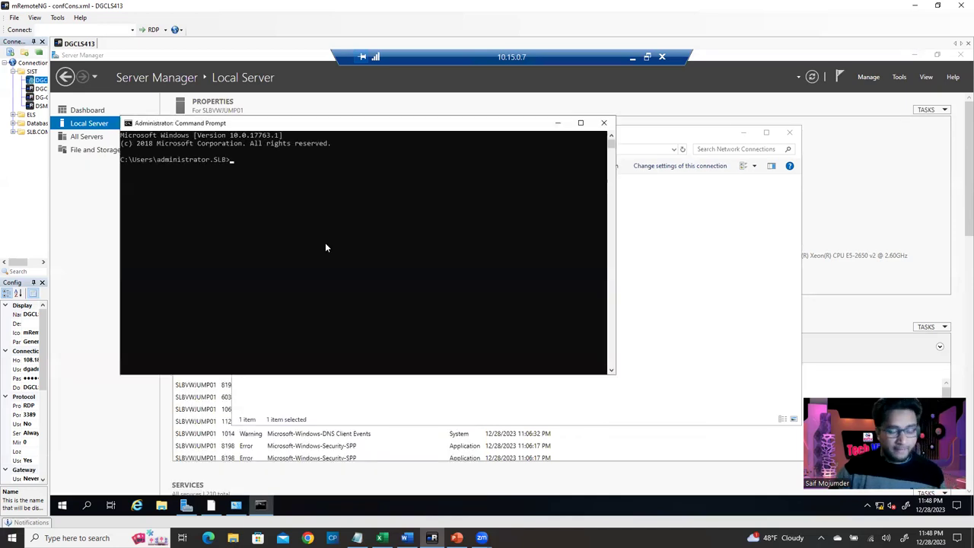
text(ping)
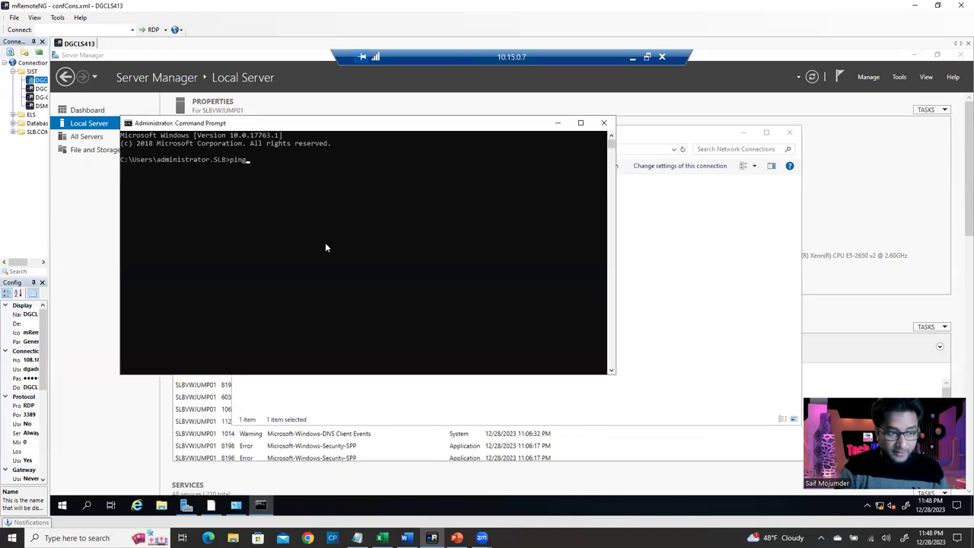
text( 10.15.0.2)
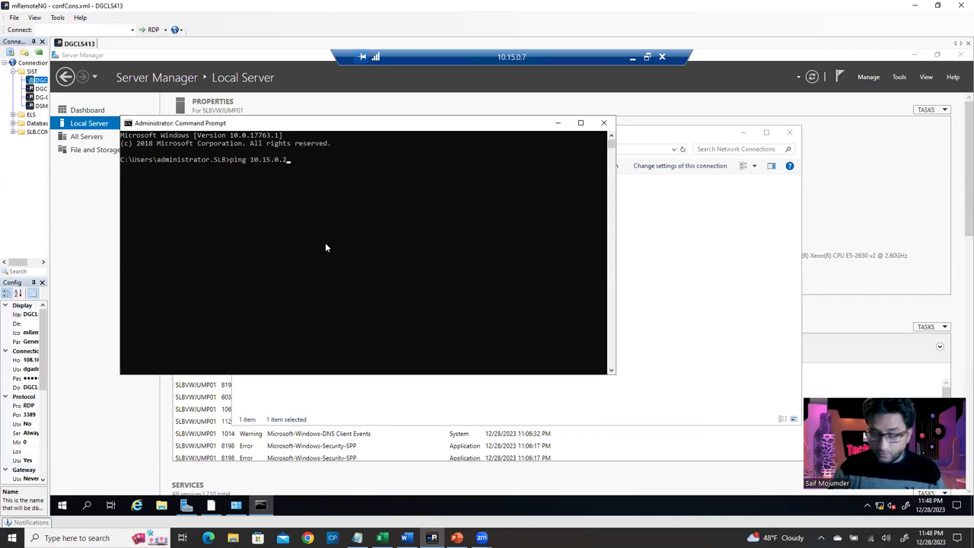
key(Return)
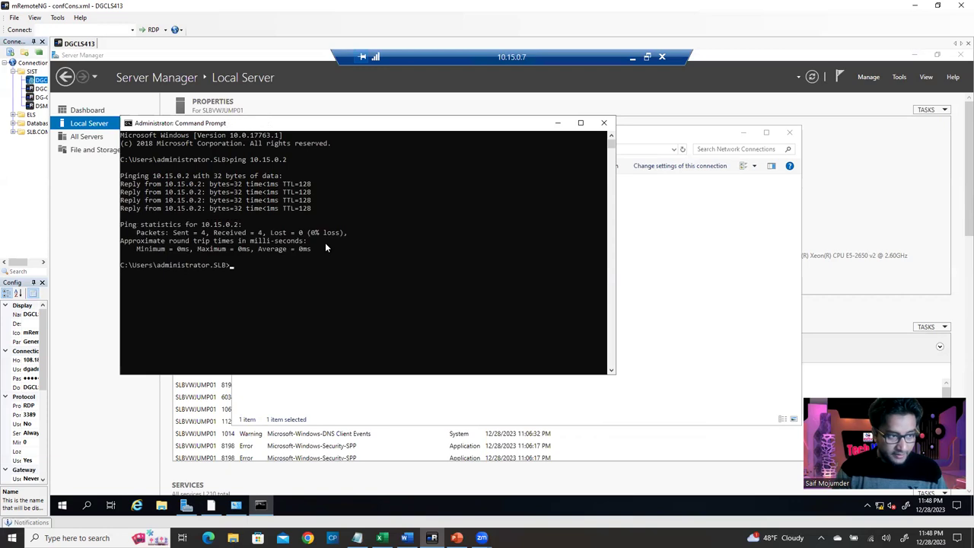
Step: Run an nslookup on 10.15.0.2 to check its reverse DNS record
text(nslookup[)
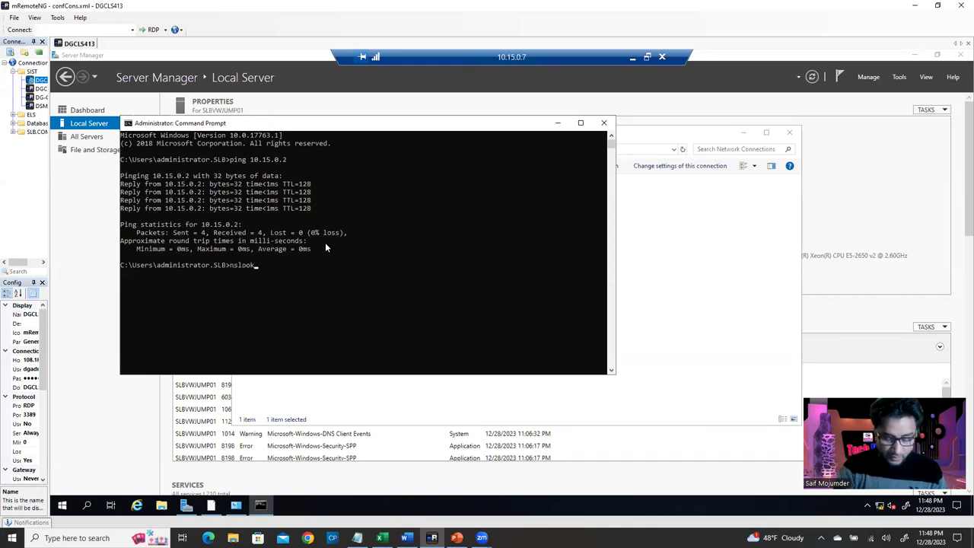
key(BackSpace)
key(BackSpace)
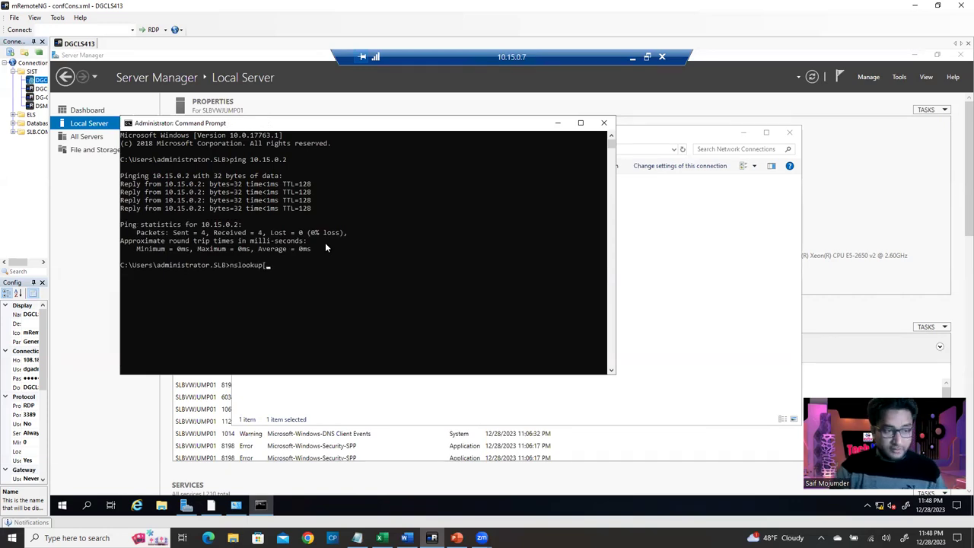
text(10.15.00)
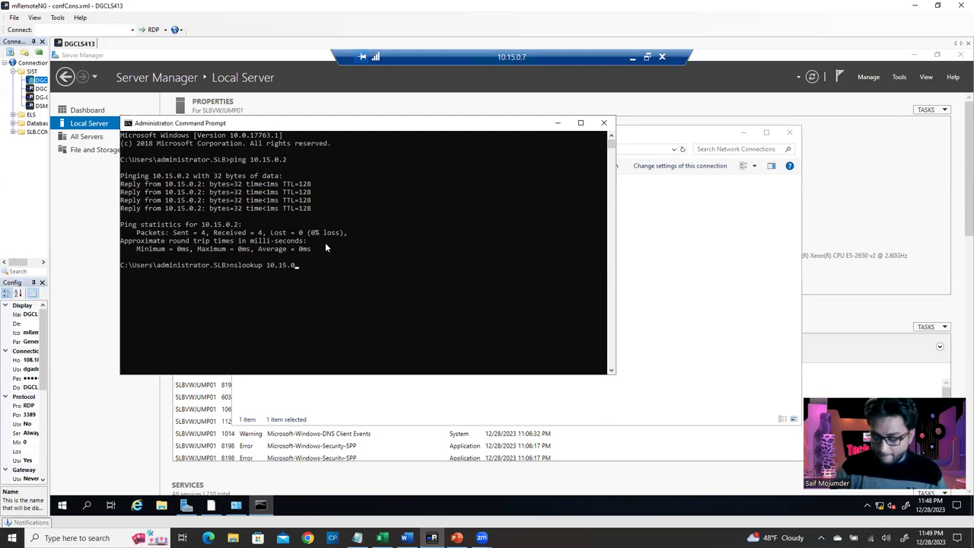
text(2)
key(Return)
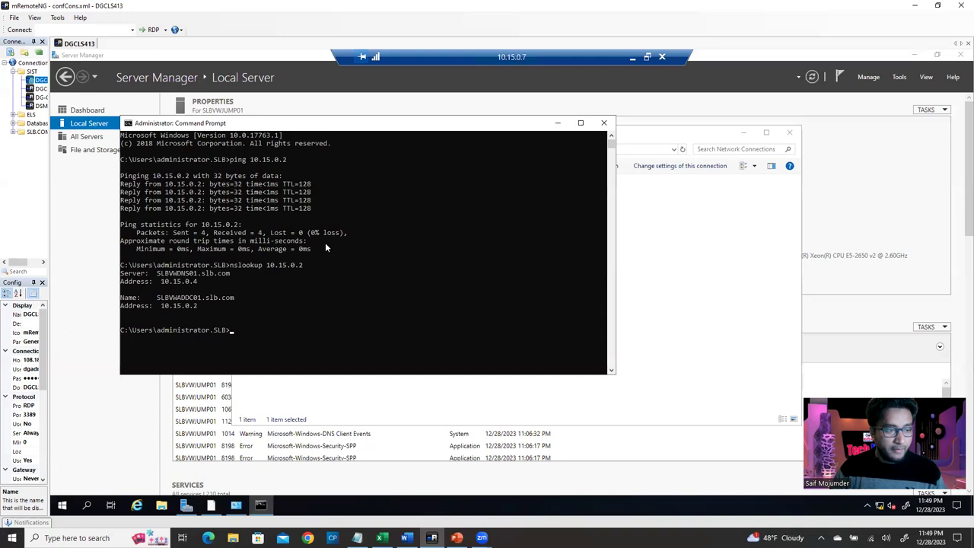
Step: Copy the domain controller's name from the lookup output and run nslookup on SLBVWADDC01.slb.com
drag(157, 298, 202, 308)
right_click(244, 312)
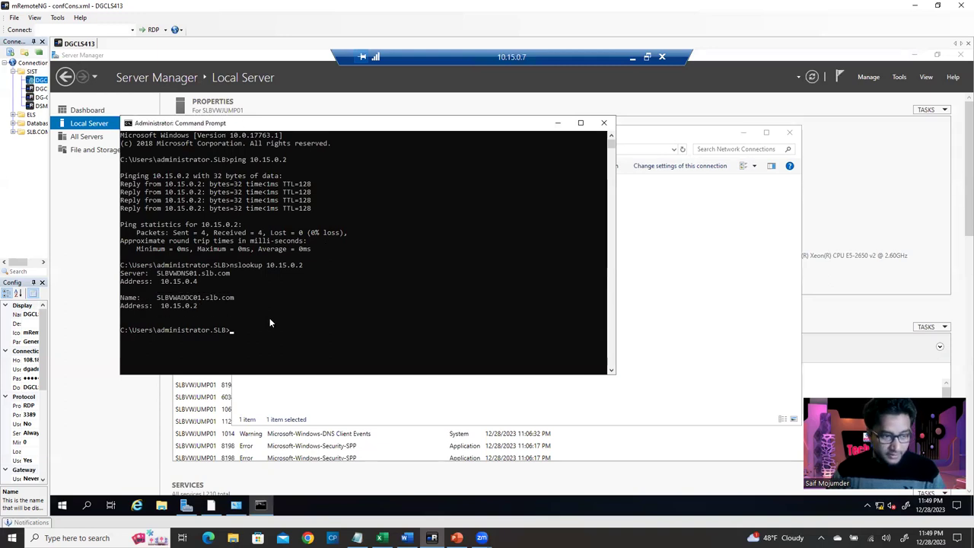
key(Escape)
text(nslookup)
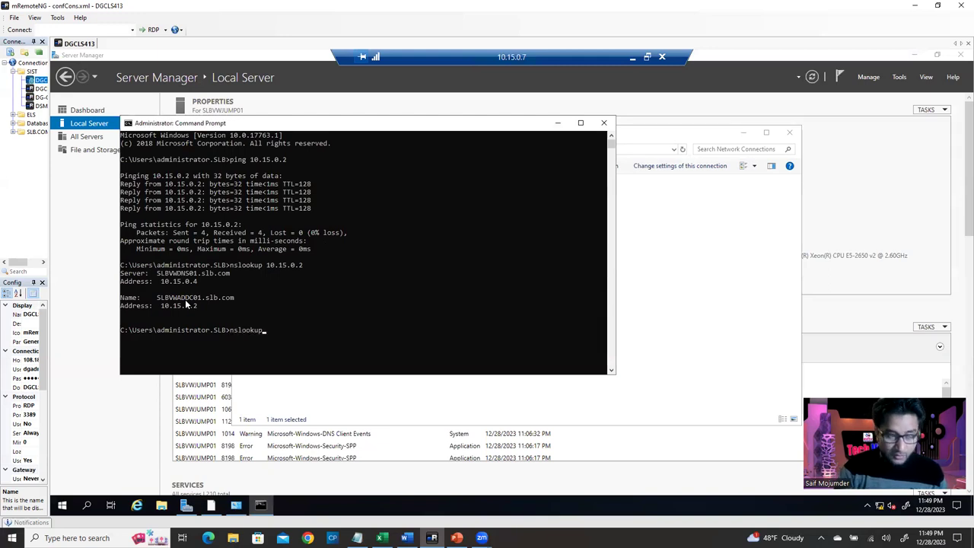
right_click(318, 323)
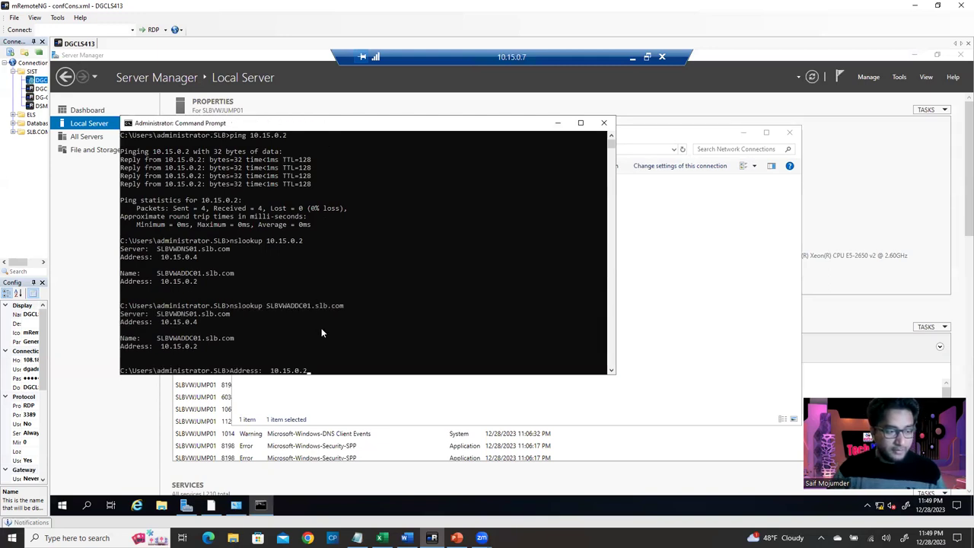
scroll(332, 327, down, 3)
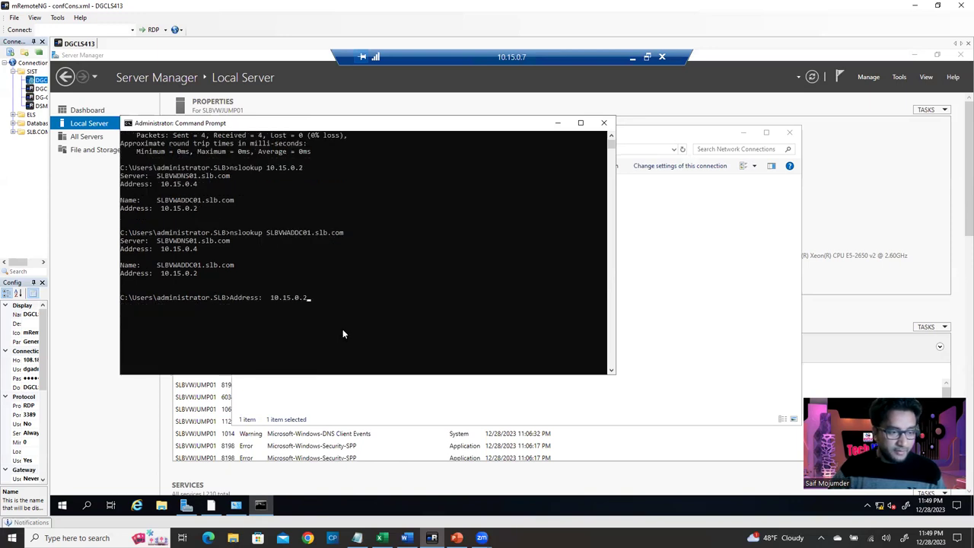
key(Return)
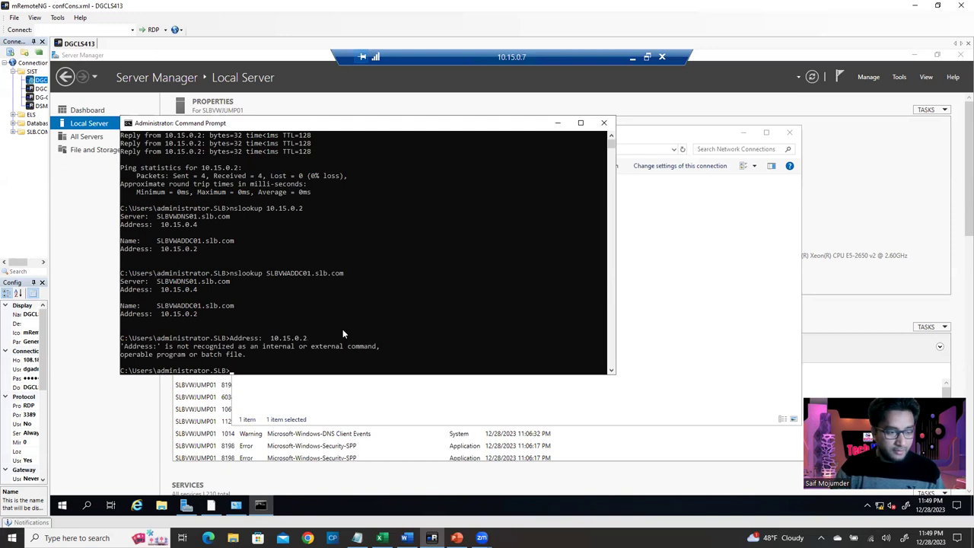
Step: Ping the DNS server at 10.15.0.4 to test its connectivity
text(pi)
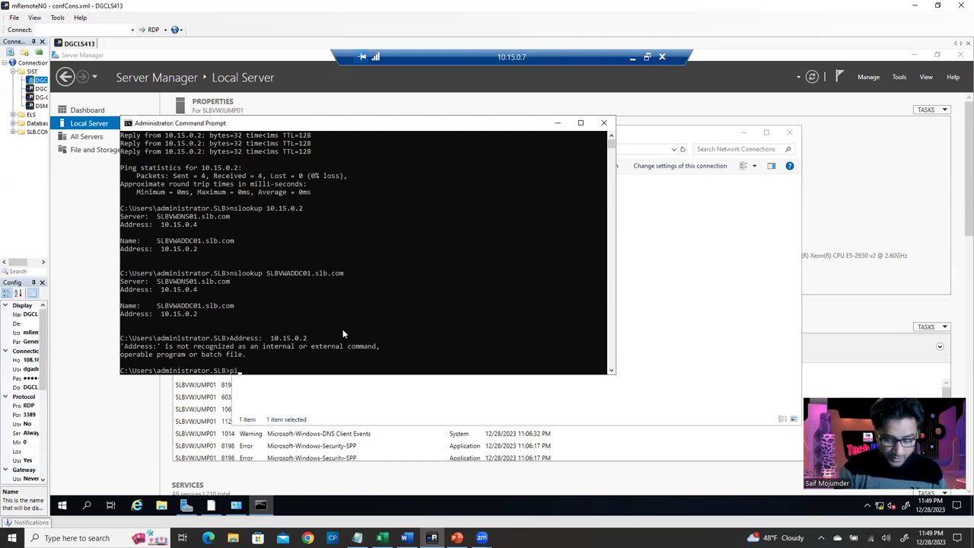
text(ng 10.15.0.4)
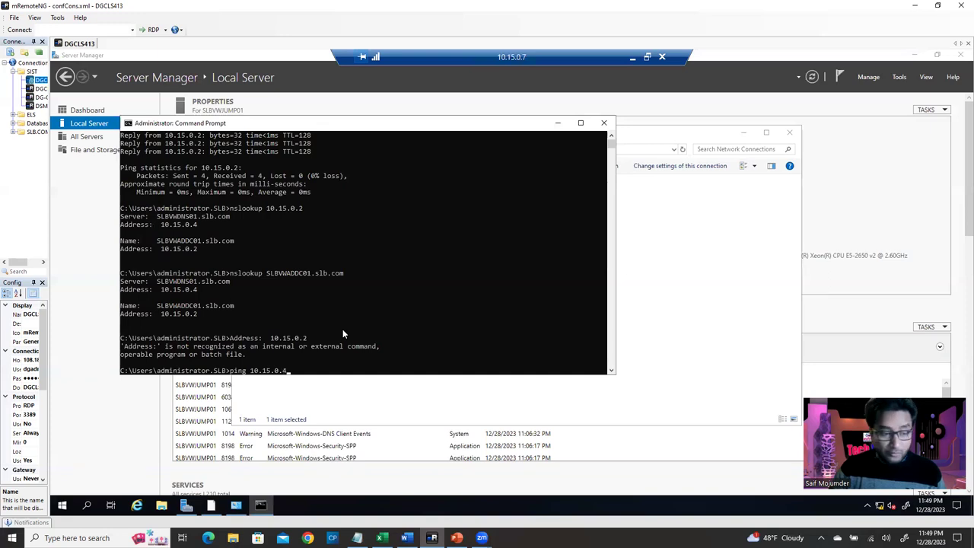
key(Return)
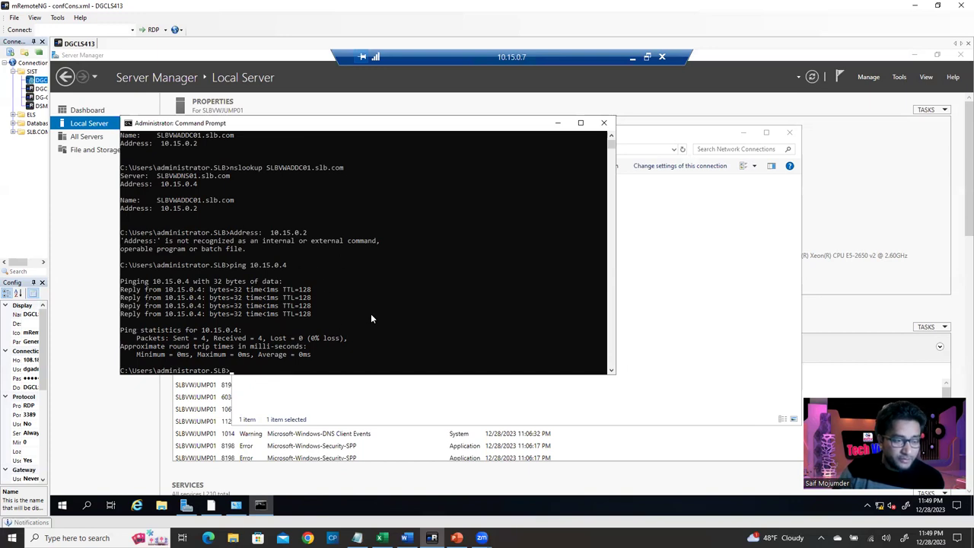
Step: Run an nslookup on the jump server's address 10.15.0.7 and highlight the host name in the output
text(nslookup)
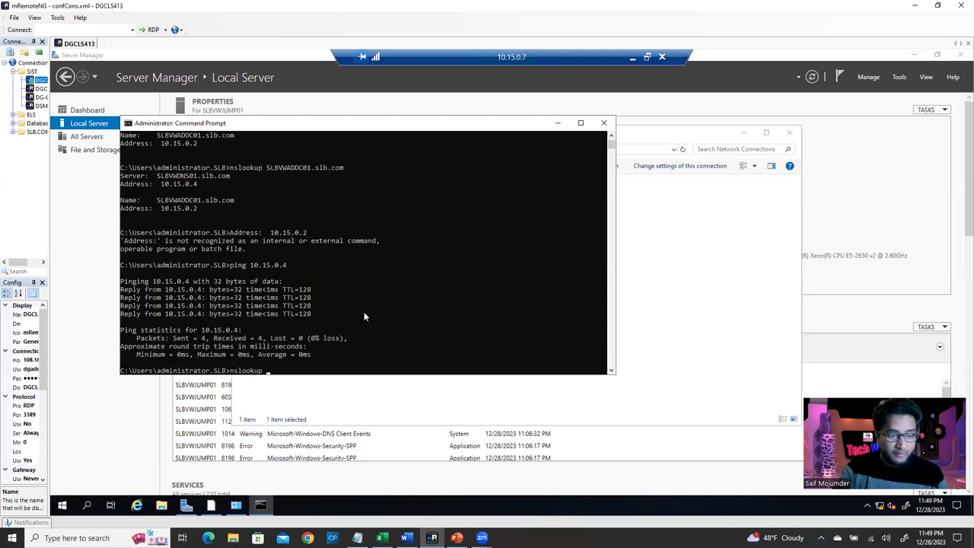
text( 10.15.)
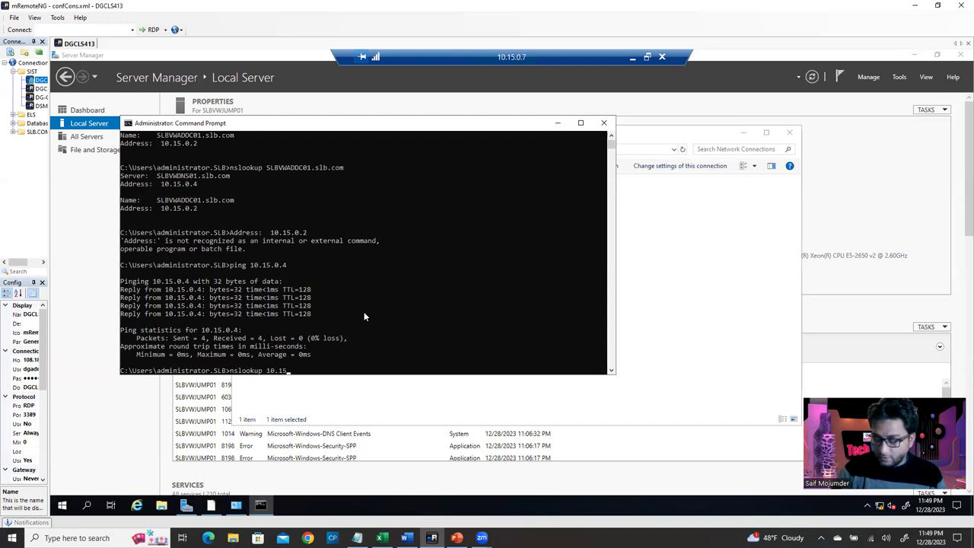
text(0.7)
key(Return)
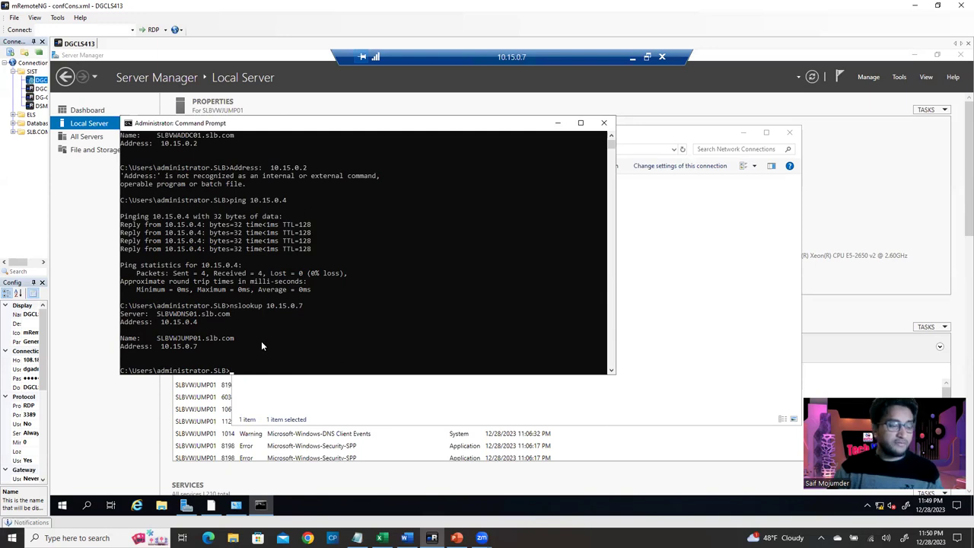
drag(158, 339, 237, 346)
Step: Minimize Command Prompt, Network Connections and Server Manager, and start entering an address beginning with 10.15. in the Chrome window
click(555, 124)
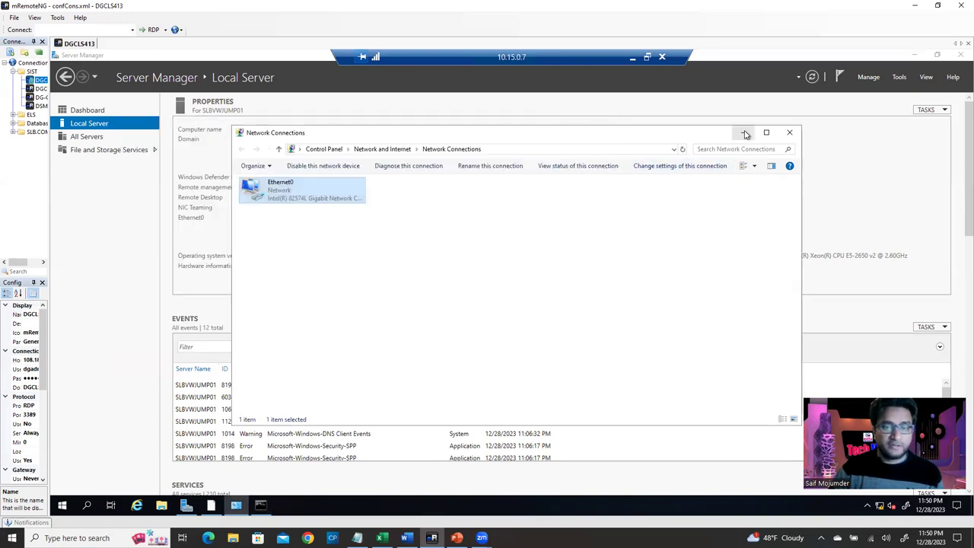
click(746, 133)
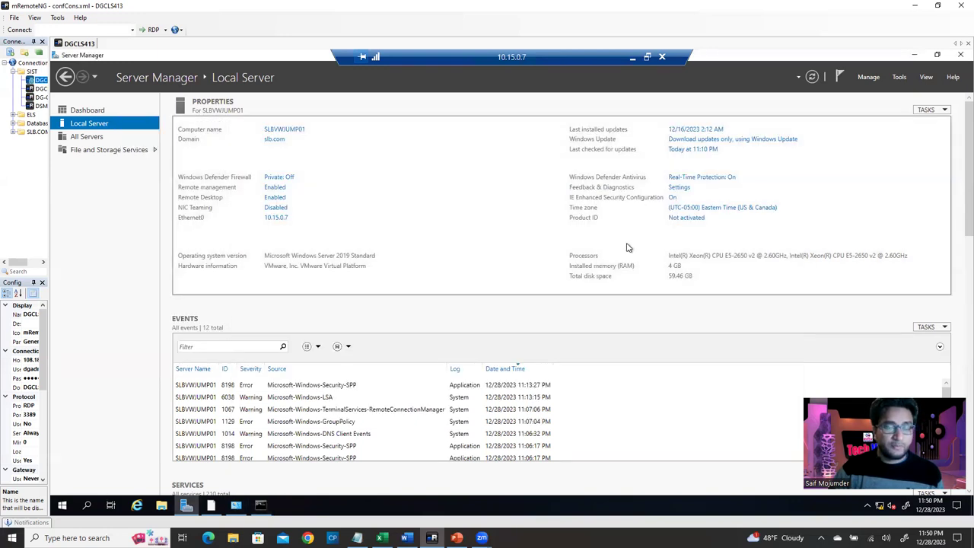
click(914, 59)
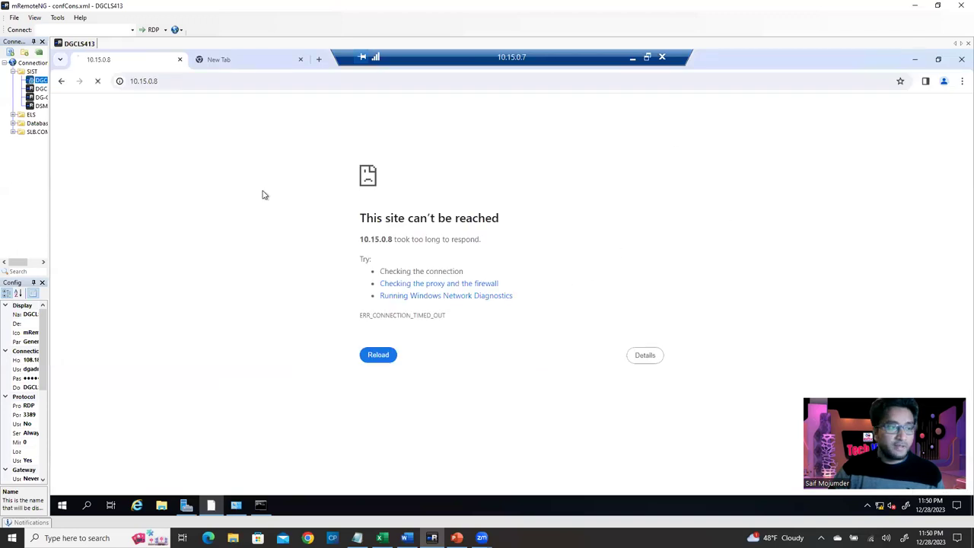
click(172, 84)
text(10.15.)
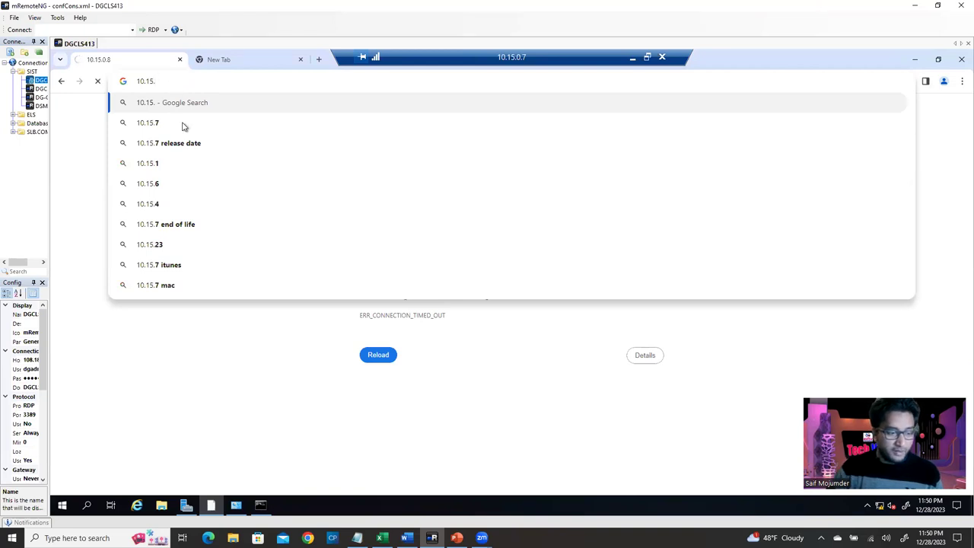
Step: Return to Command Prompt and ping 10.15.0.10
click(260, 504)
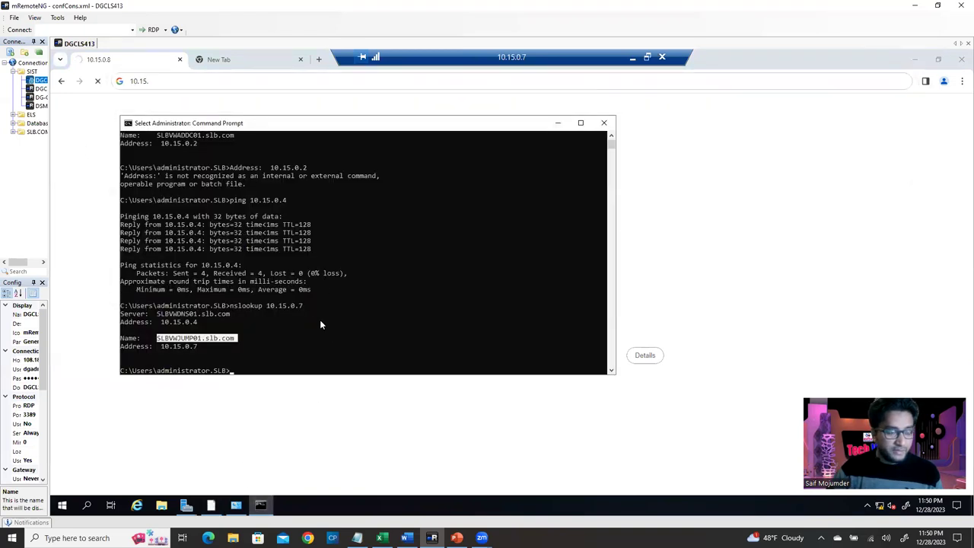
click(300, 339)
text(pin)
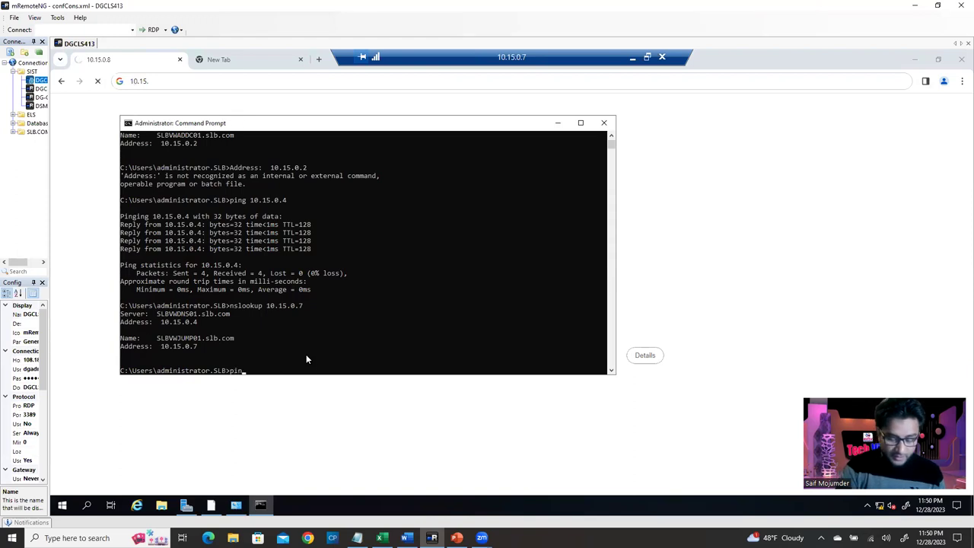
text(g 10.1)
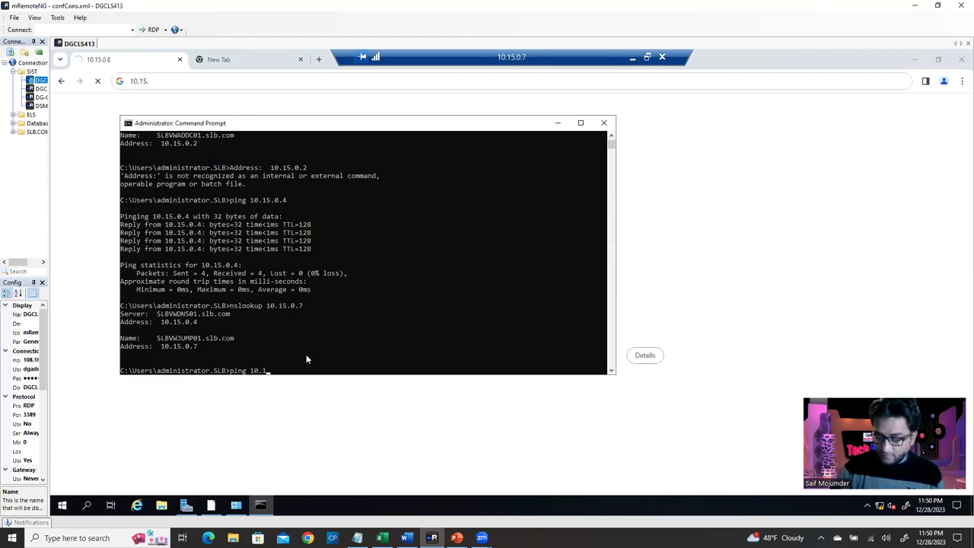
text(5.0.1)
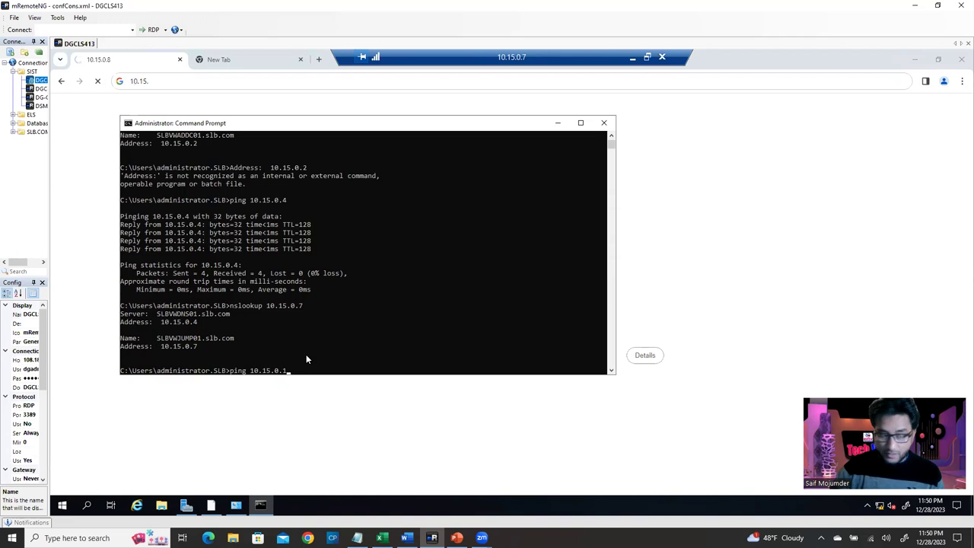
text(0)
key(Return)
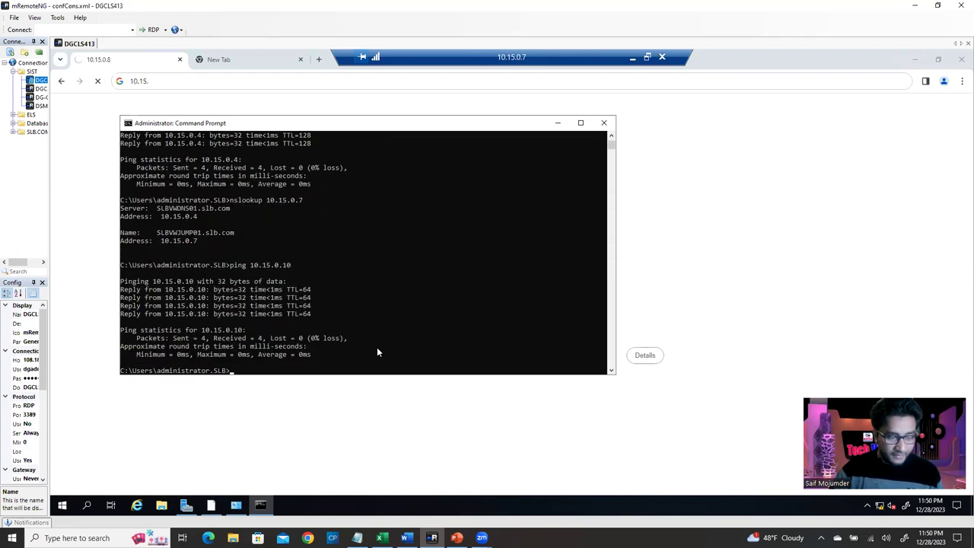
Step: Reuse the previous command to ping 10.15.0.8, and interrupt the ping while it is running
key(Up)
key(BackSpace)
key(BackSpace)
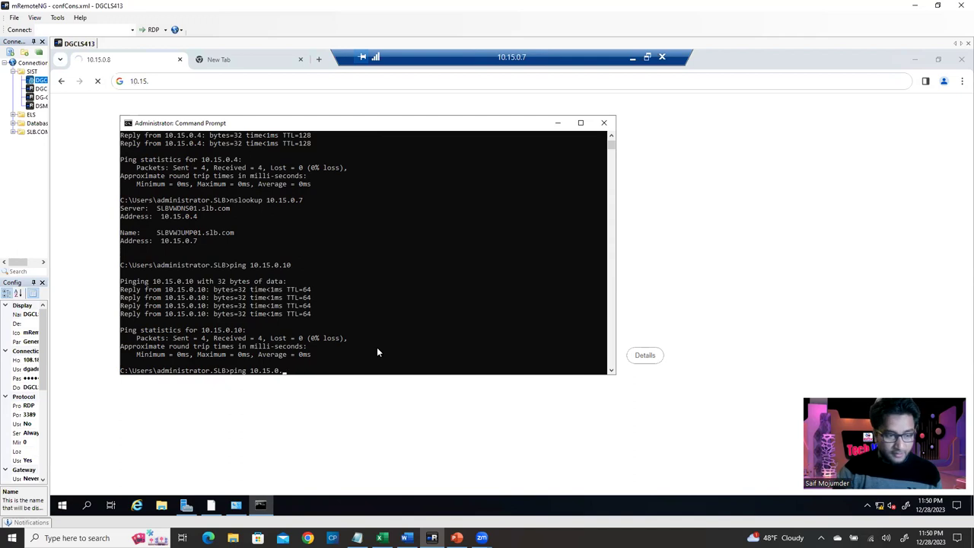
text(8)
key(Return)
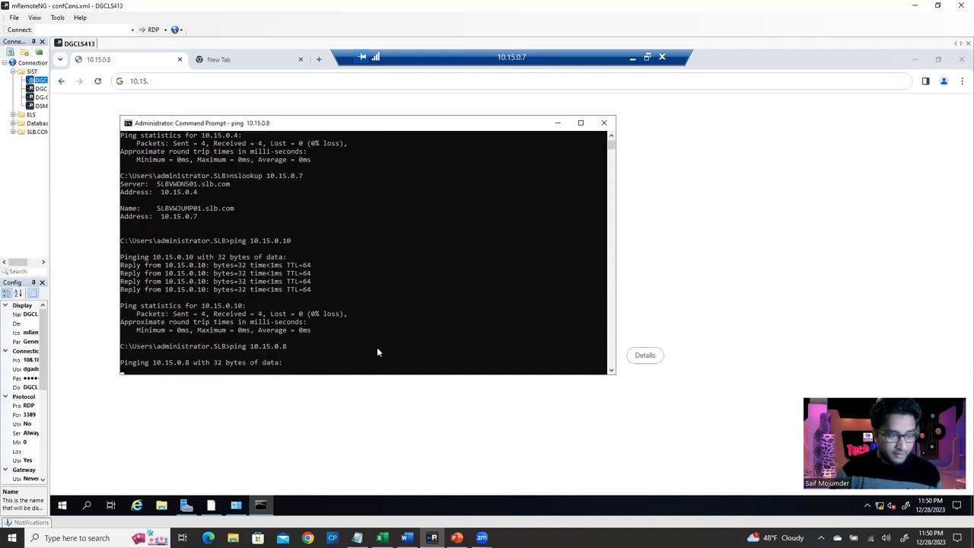
key(ctrl+c)
Step: Edit the previous ping command to target 10.15.15.8 and run it
key(Up)
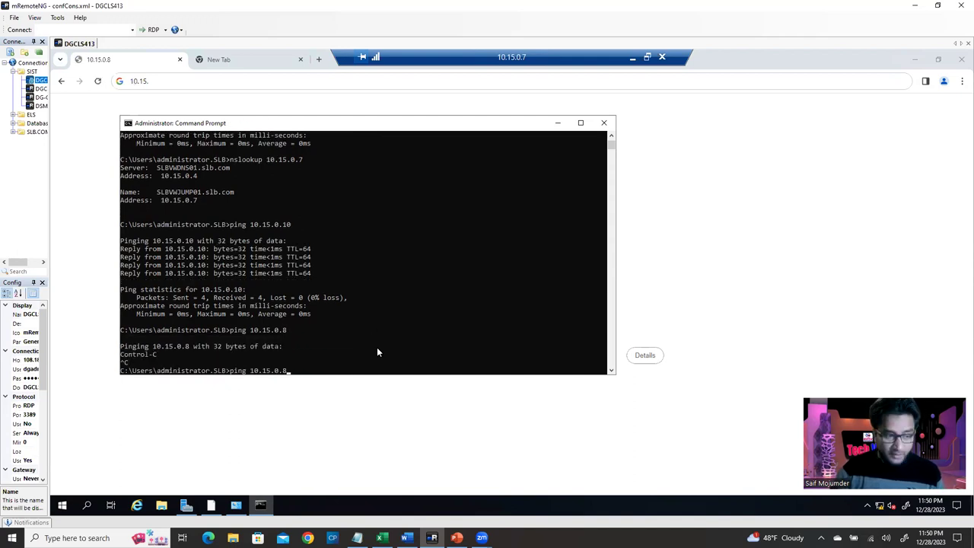
key(BackSpace)
key(BackSpace)
key(BackSpace)
text(10)
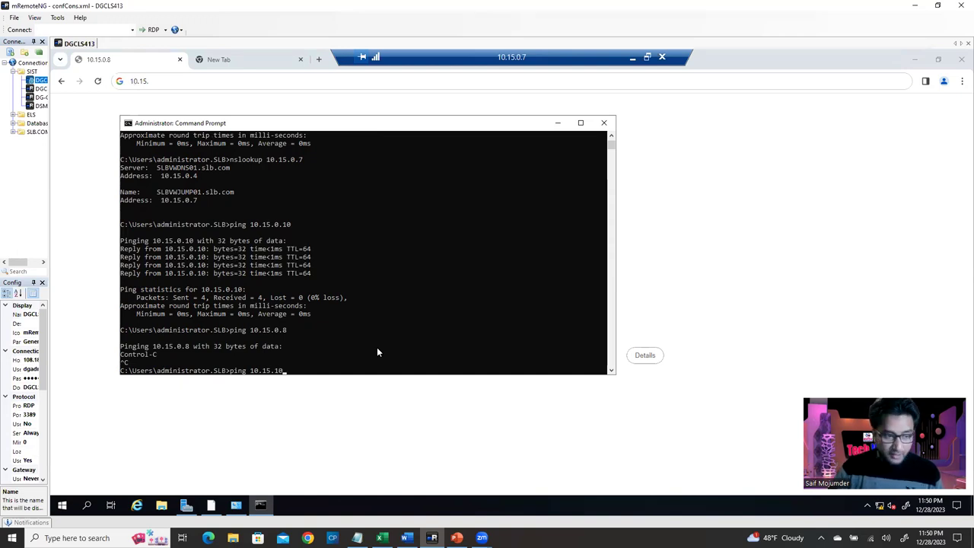
key(BackSpace)
text(5.8)
key(Return)
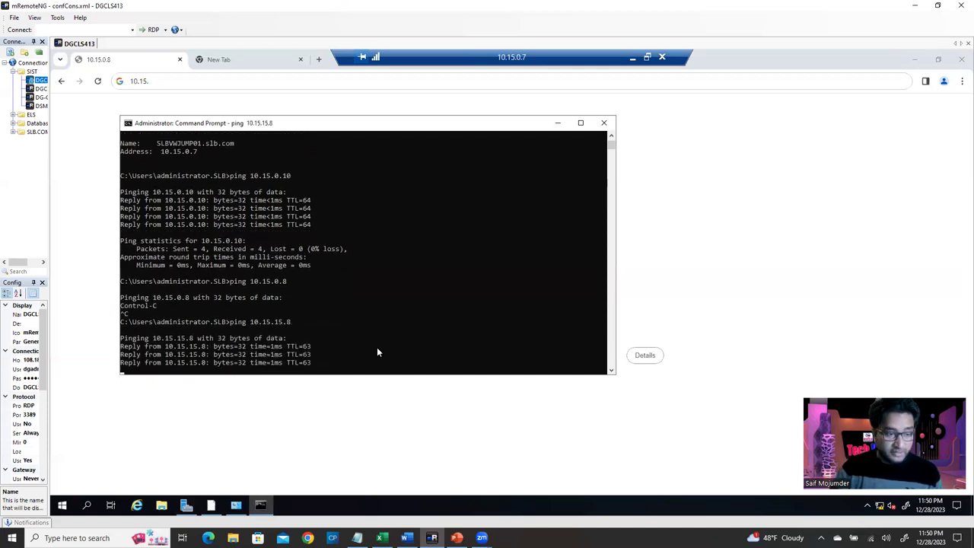
Step: Reuse the last command to ping 10.15.15.10
key(Up)
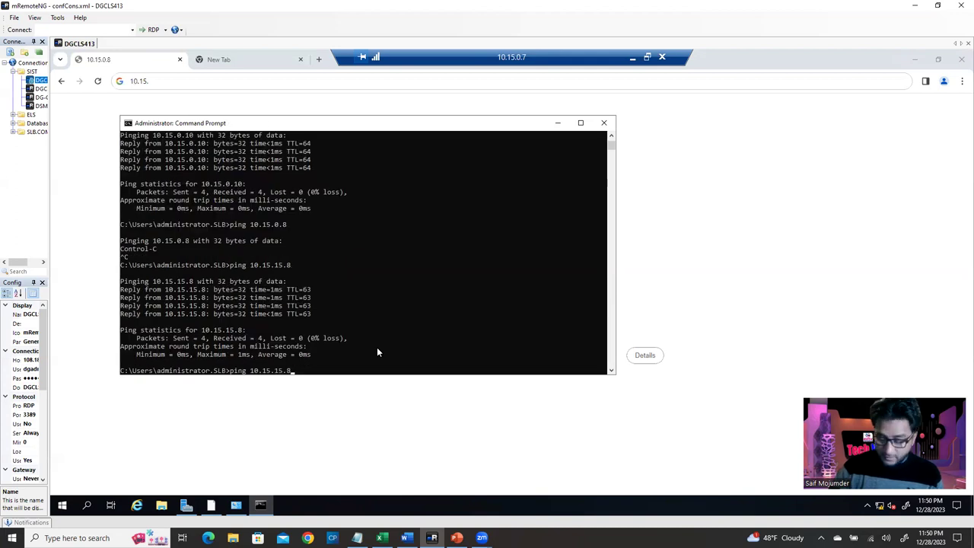
key(BackSpace)
text(10)
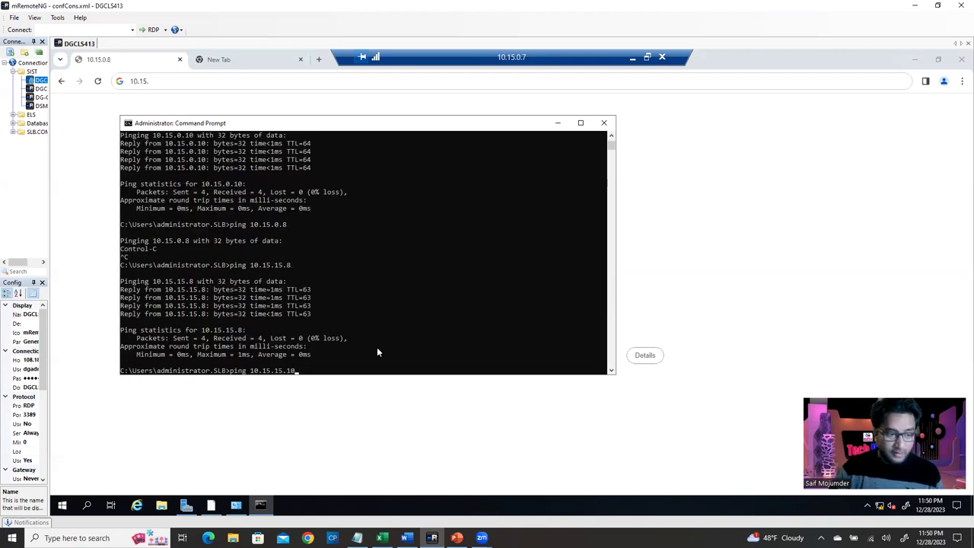
key(Return)
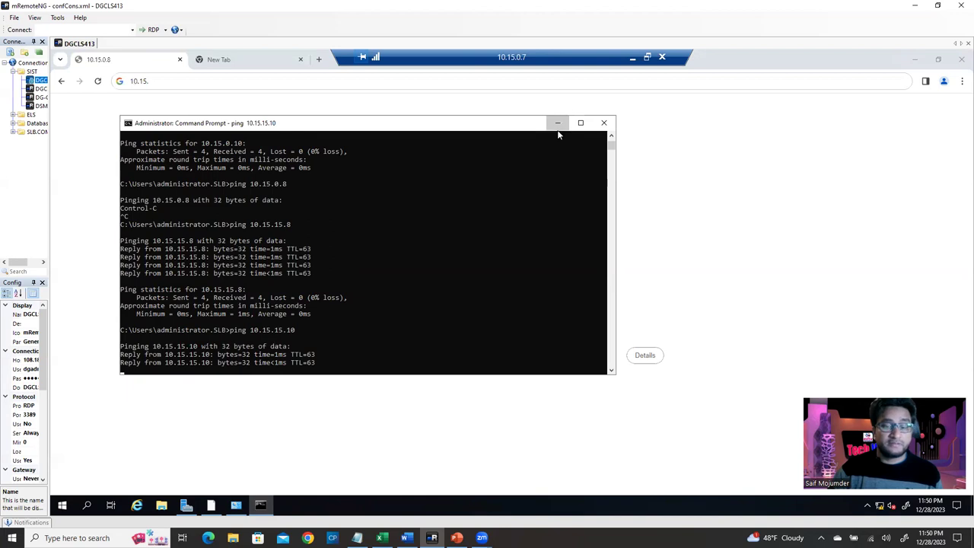
Step: Minimize Command Prompt and close the Chrome window with the failed 10.15.0.8 page
click(558, 123)
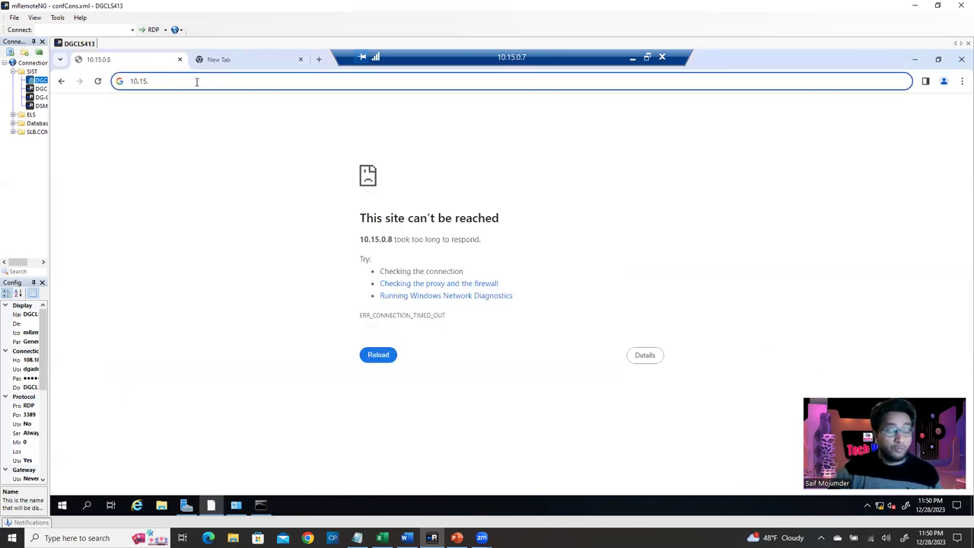
click(961, 58)
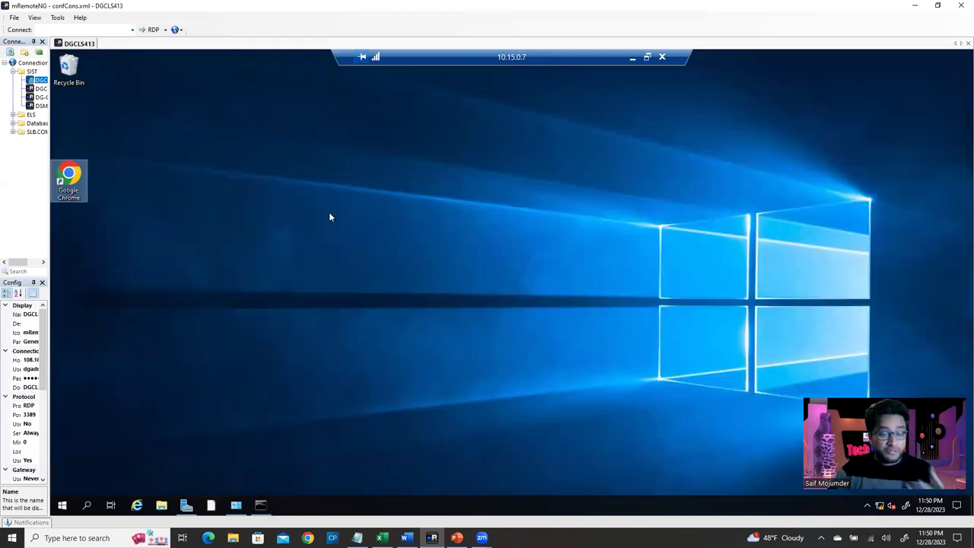
click(202, 194)
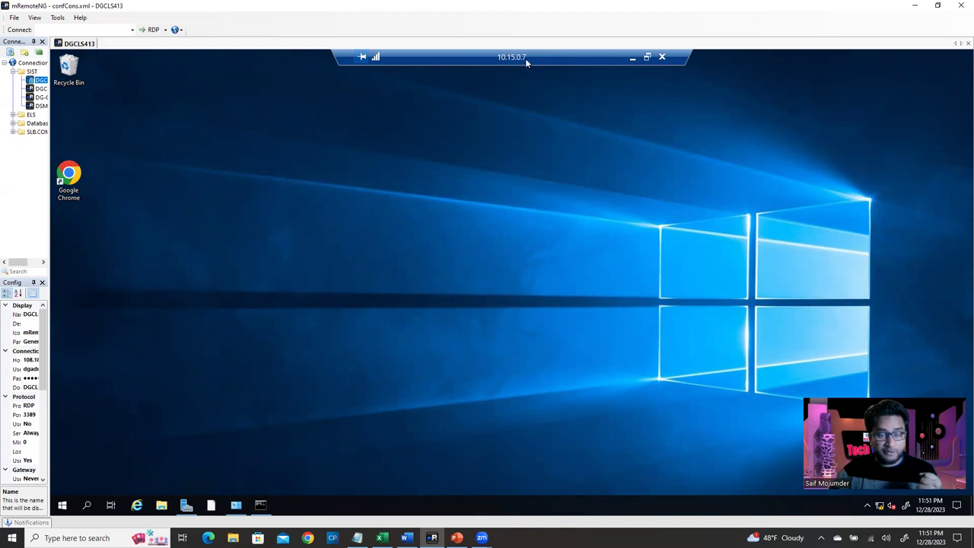
Step: Switch to the PowerPoint network diagram, move the Jump VM box slightly left and down, and return to mRemoteNG
click(457, 538)
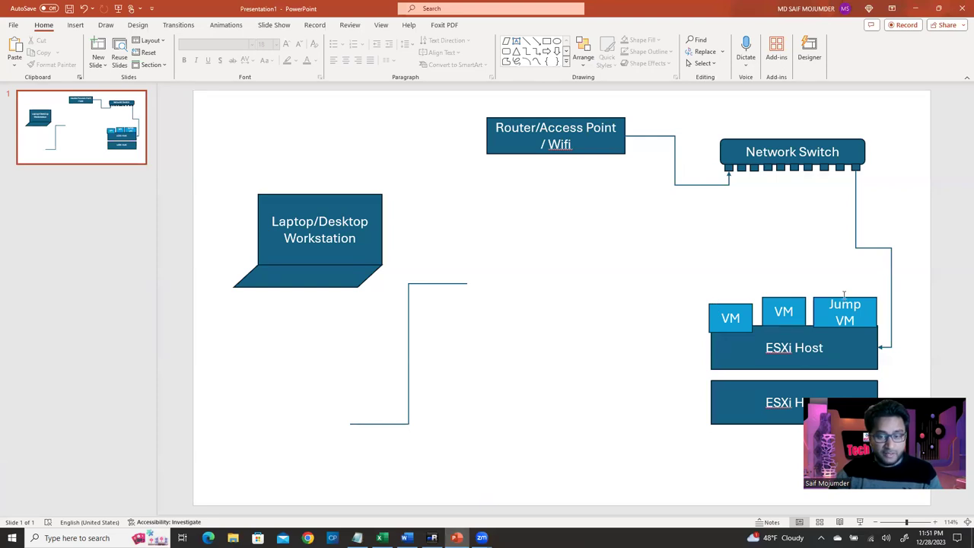
mouse_move(867, 296)
mouse_down()
mouse_move(458, 182)
mouse_move(358, 221)
mouse_move(363, 193)
mouse_move(916, 281)
mouse_move(842, 301)
mouse_move(861, 304)
mouse_up()
click(432, 538)
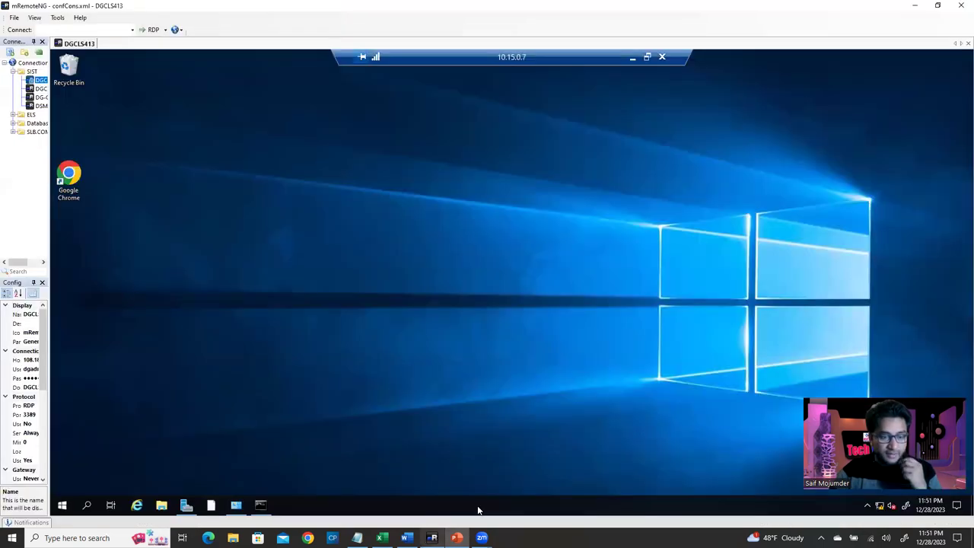
Step: Open Chrome on the jump server, browse to 10.15.0.10 and proceed past the certificate warning
double_click(69, 179)
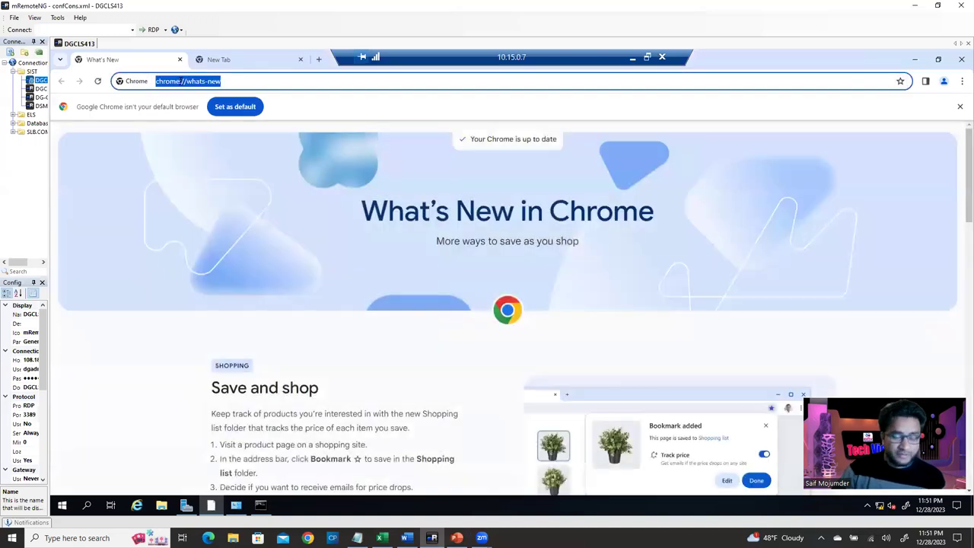
text(10.15.)
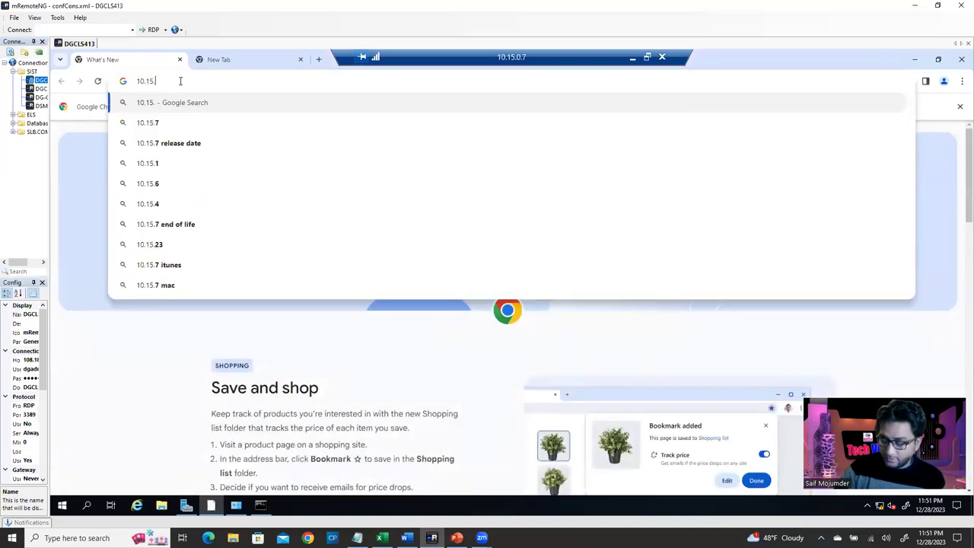
text(0.10)
key(Return)
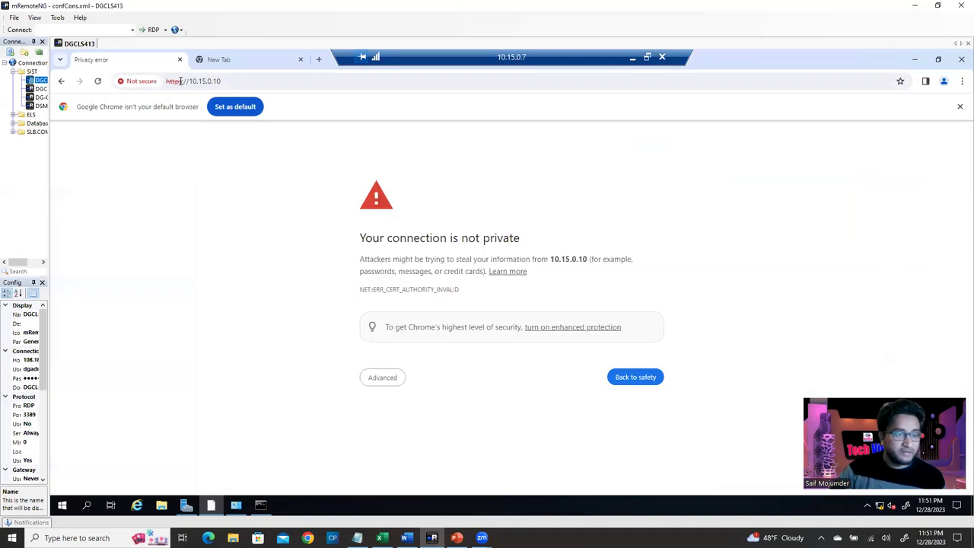
click(370, 377)
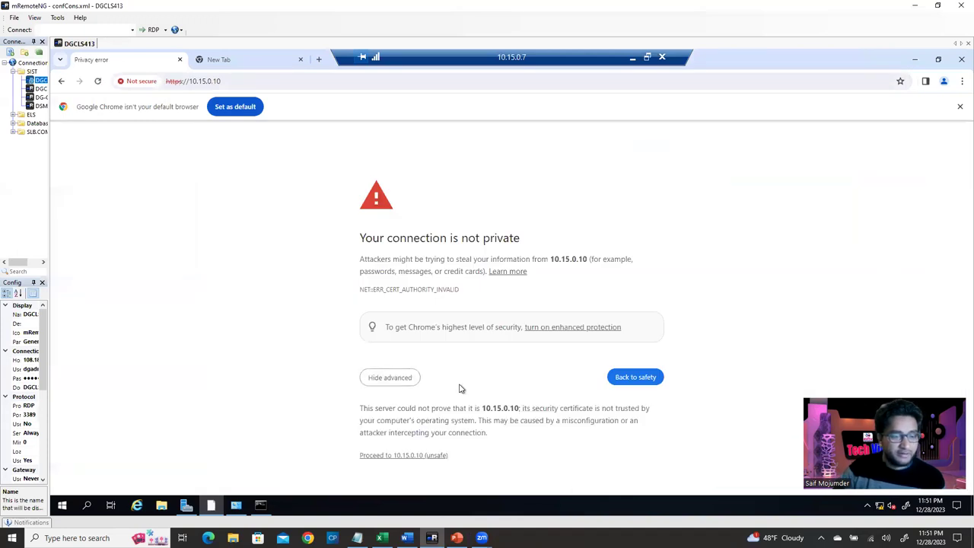
click(407, 455)
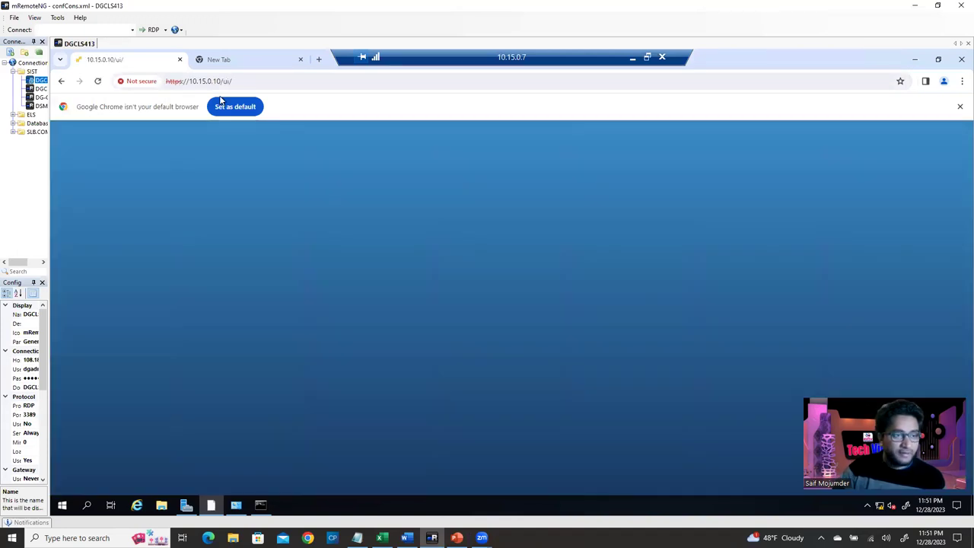
Step: Browse to 10.15.15.8 in the second Chrome tab and proceed past the certificate warning to the iDRAC login page
click(239, 58)
click(257, 80)
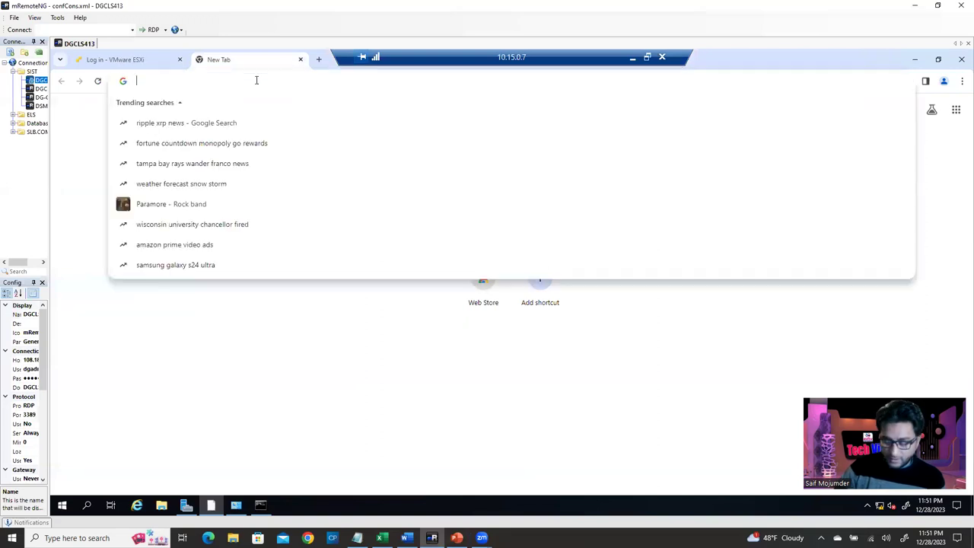
text(10.15.15.8)
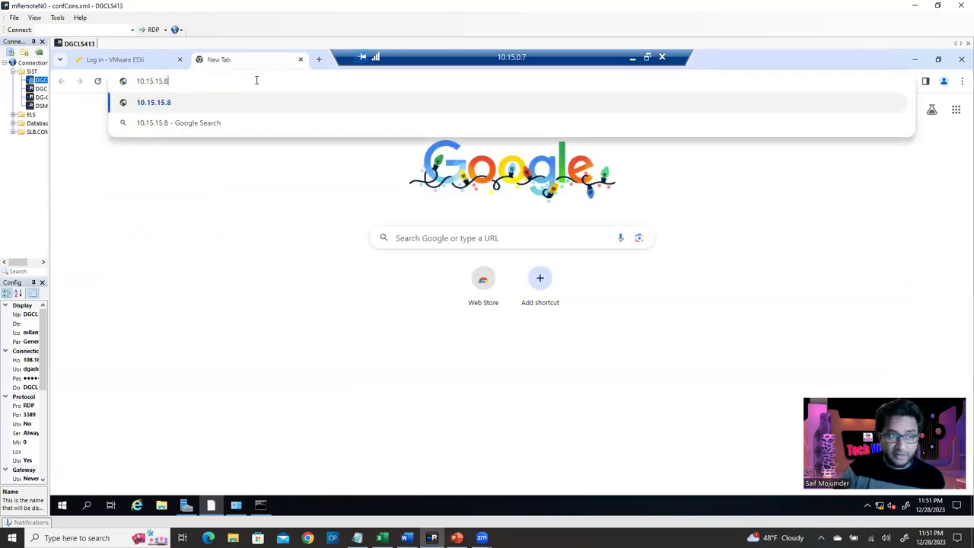
key(Return)
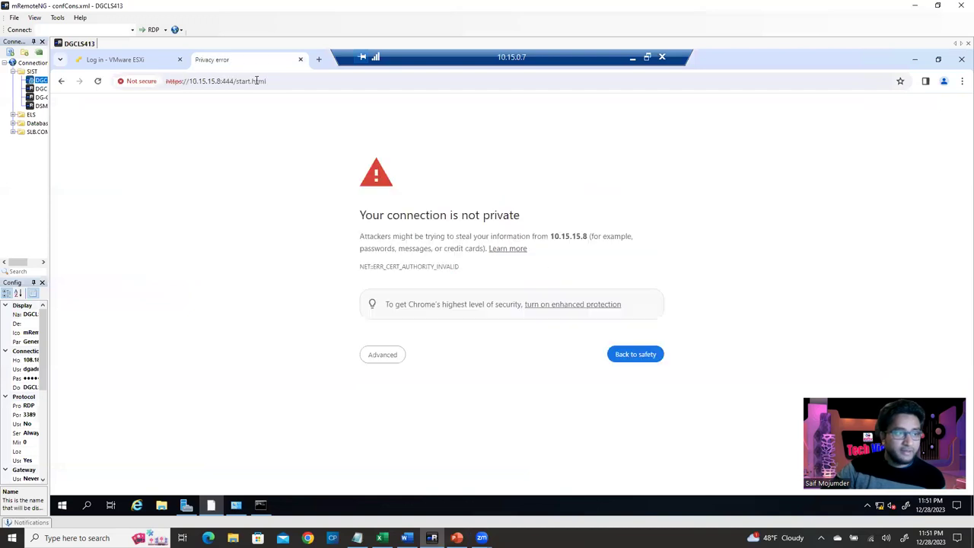
click(383, 355)
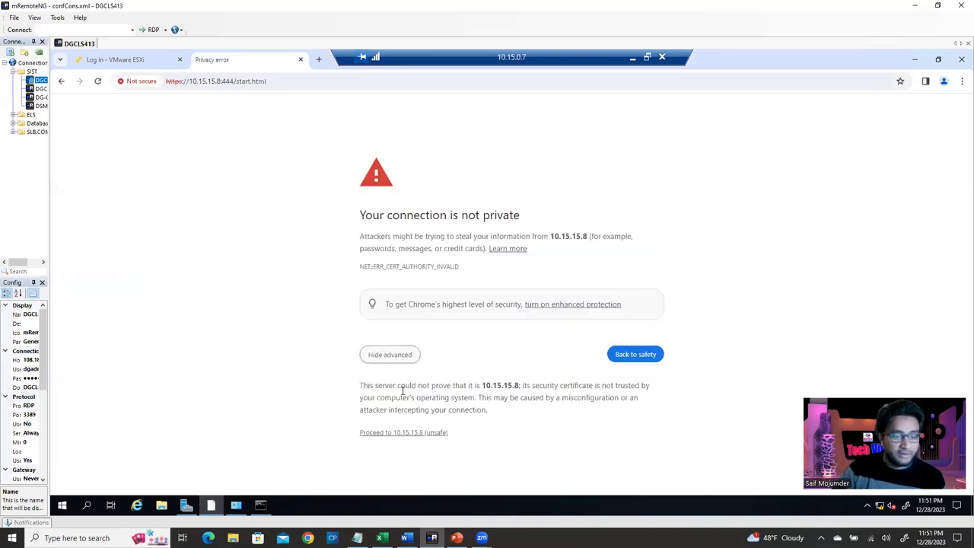
click(389, 433)
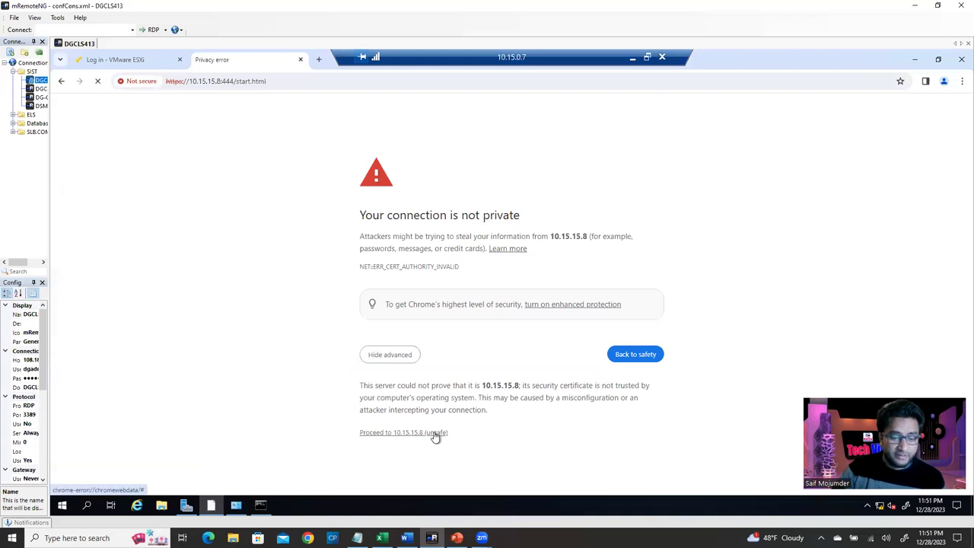
click(386, 433)
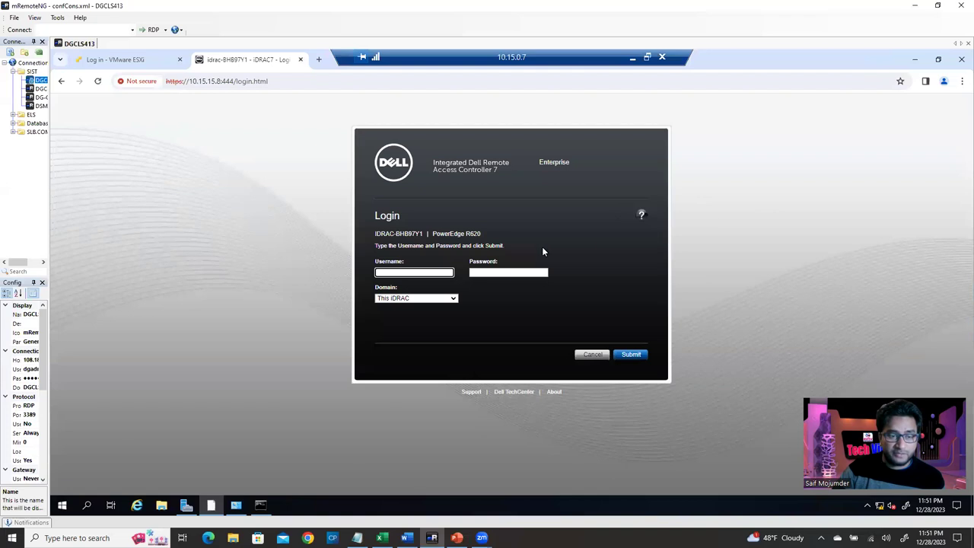
Step: Minimize Chrome to show the jump server's desktop
click(917, 65)
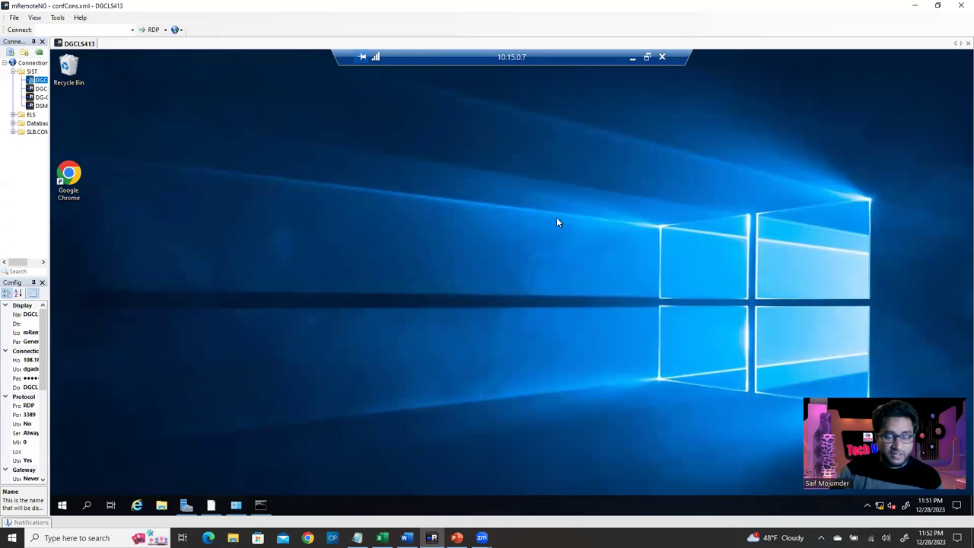
drag(364, 168, 686, 391)
drag(379, 152, 698, 211)
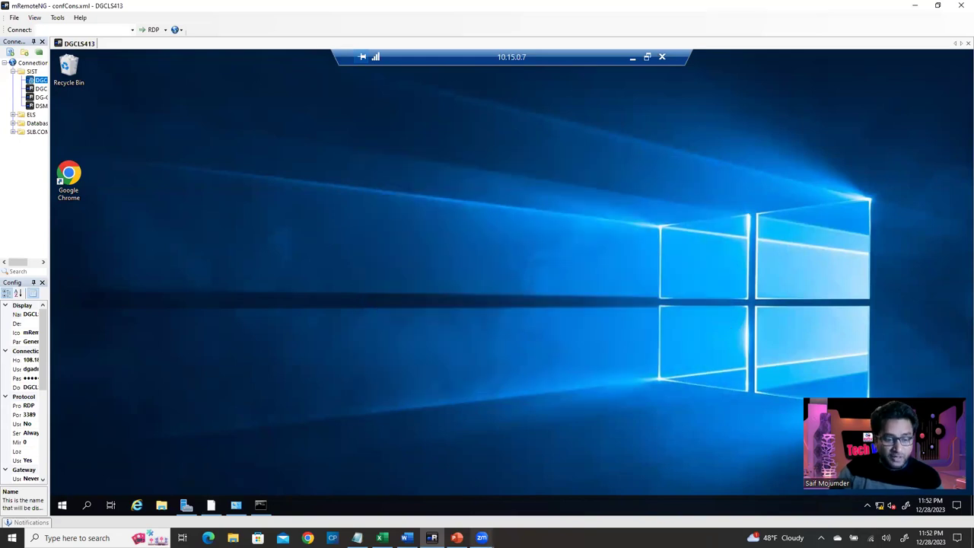
Step: In the PowerPoint network diagram, move the Jump VM box slightly up and right above the first ESXi Host, and return to mRemoteNG
click(457, 538)
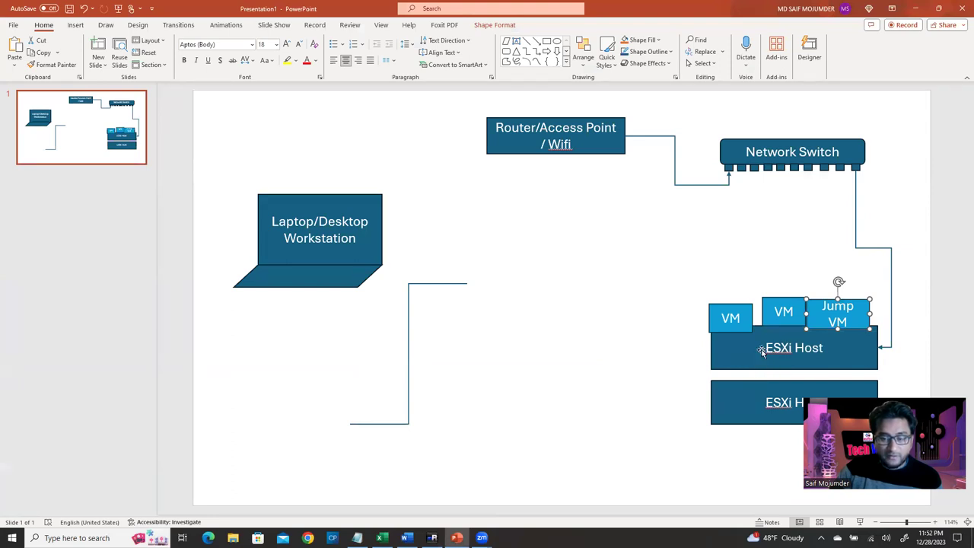
click(432, 538)
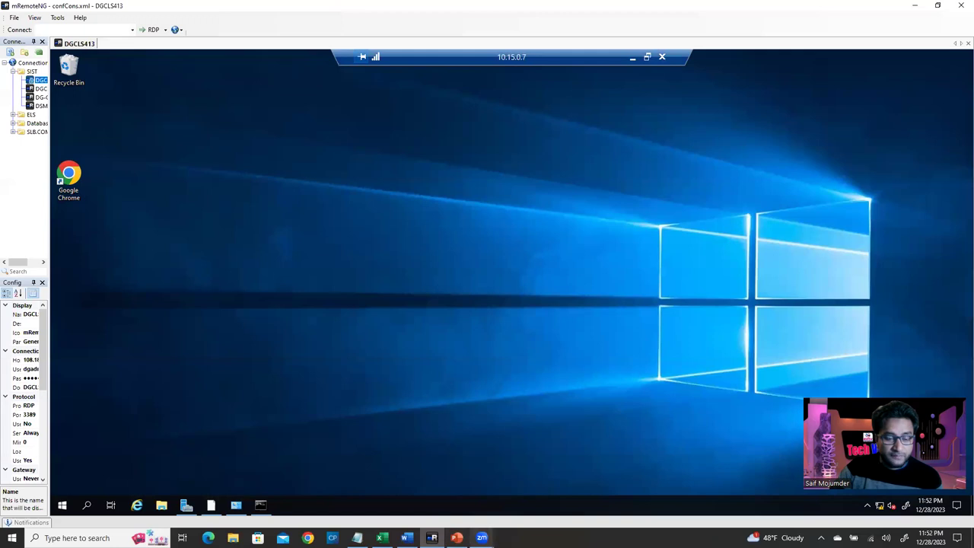
click(457, 538)
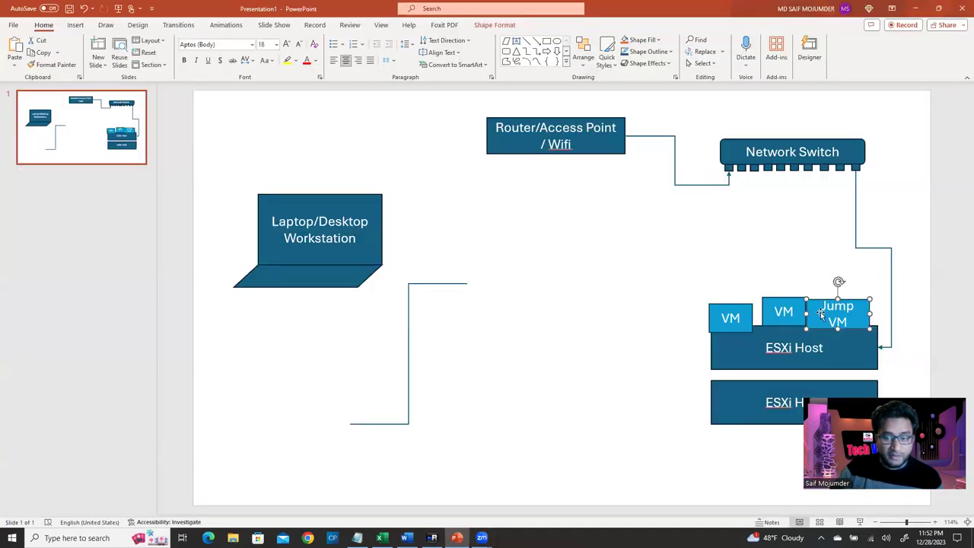
mouse_move(818, 307)
mouse_down()
mouse_move(282, 215)
mouse_move(306, 228)
mouse_move(509, 172)
mouse_move(797, 242)
mouse_move(828, 313)
mouse_move(822, 294)
mouse_up()
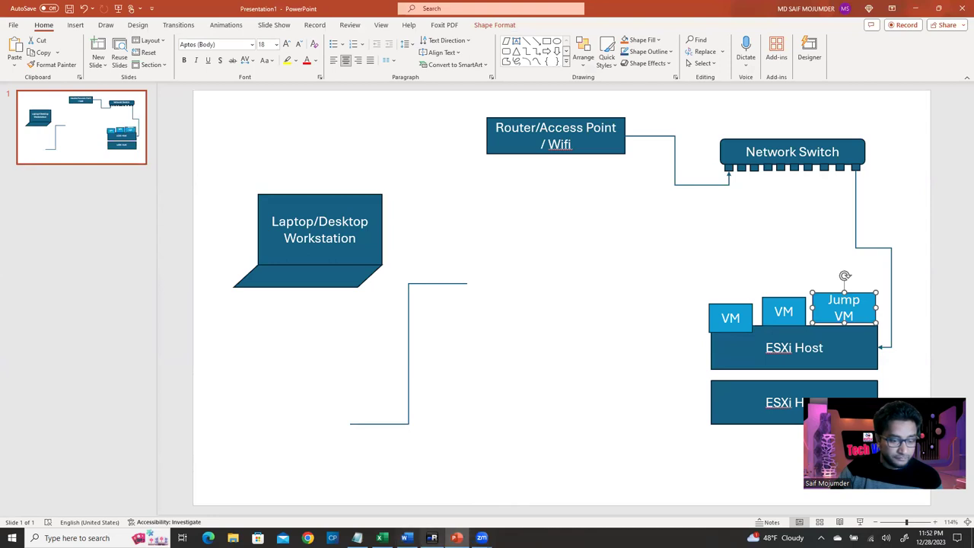
click(432, 538)
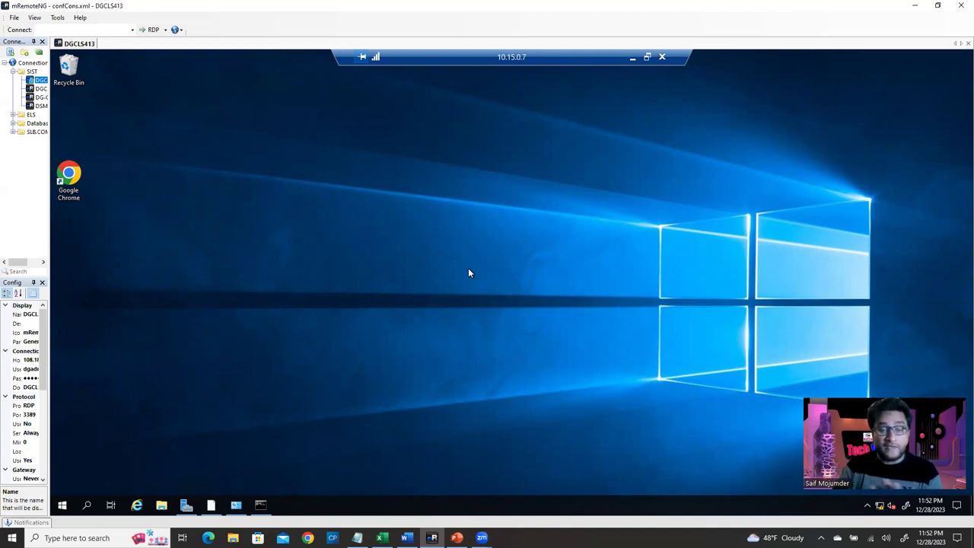
Step: Bring up Server Manager, view the list of available administrative tools and close the list
click(191, 507)
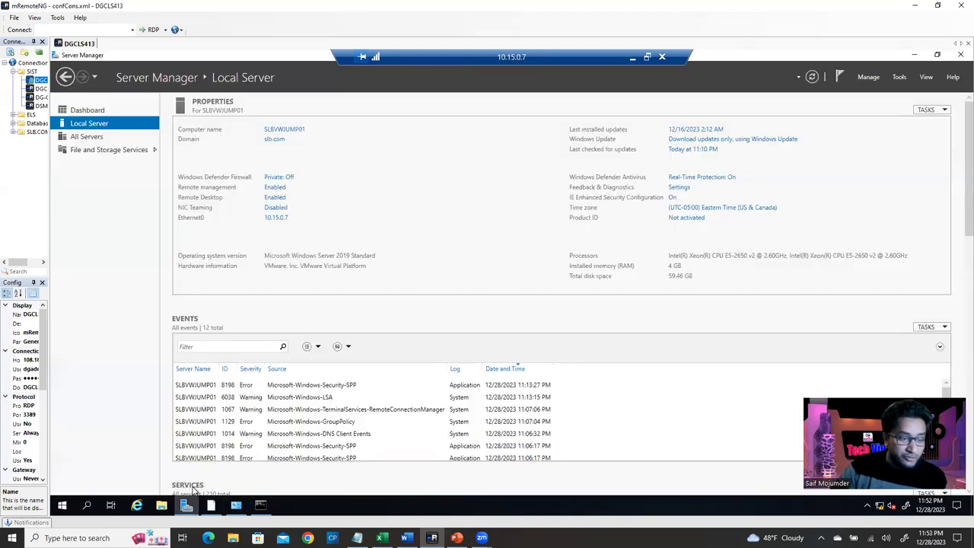
click(900, 79)
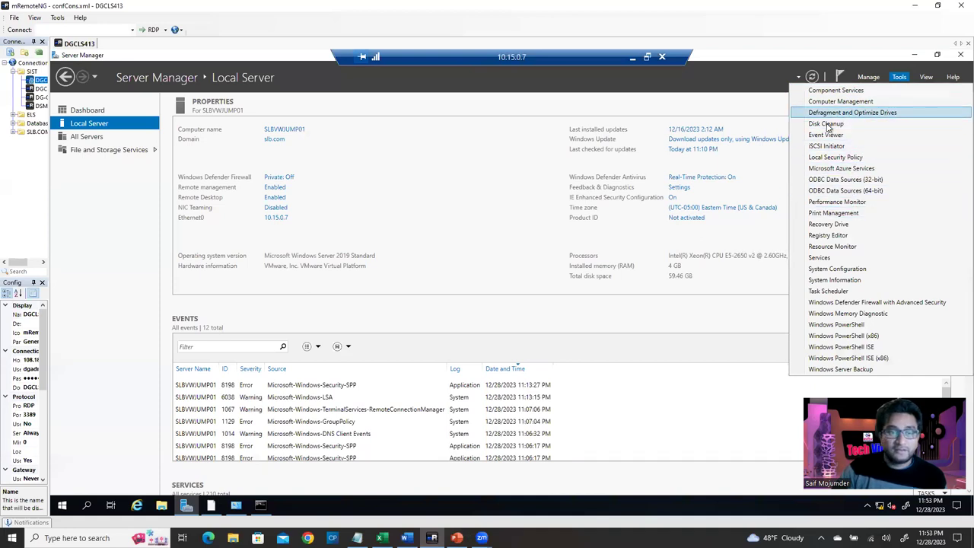
click(499, 174)
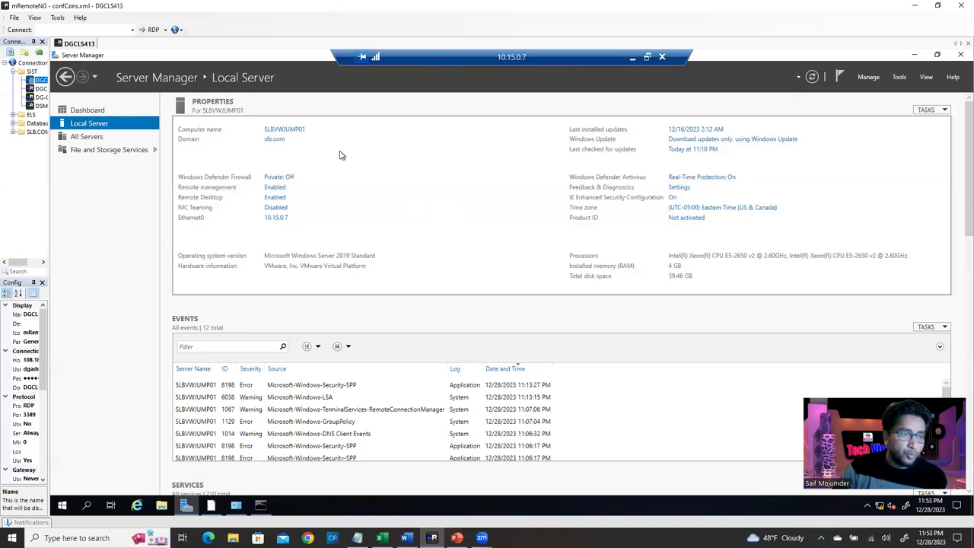
Step: Start the Add Roles and Features Wizard from the dashboard and proceed to server roles for SLBVWJUMP01.slb.com, keeping the default installation type
click(88, 110)
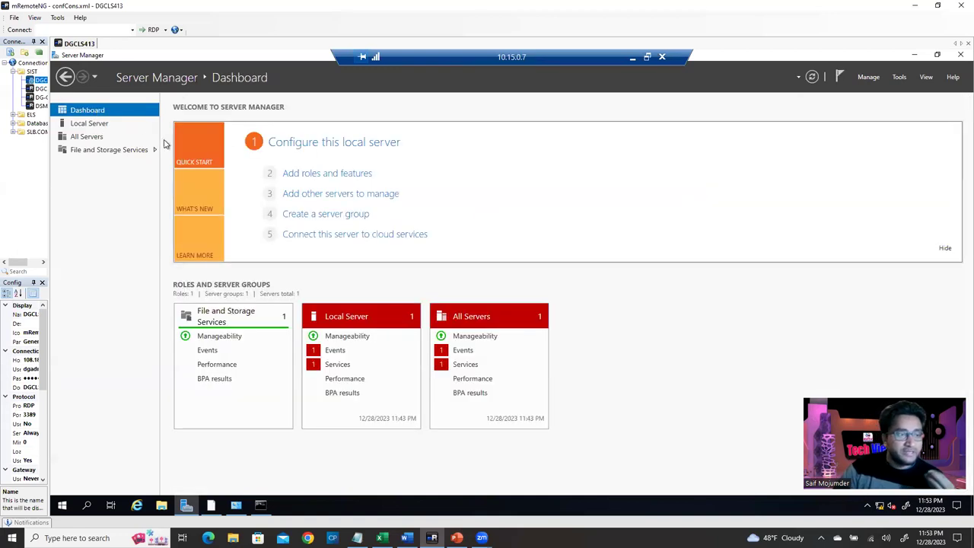
click(335, 175)
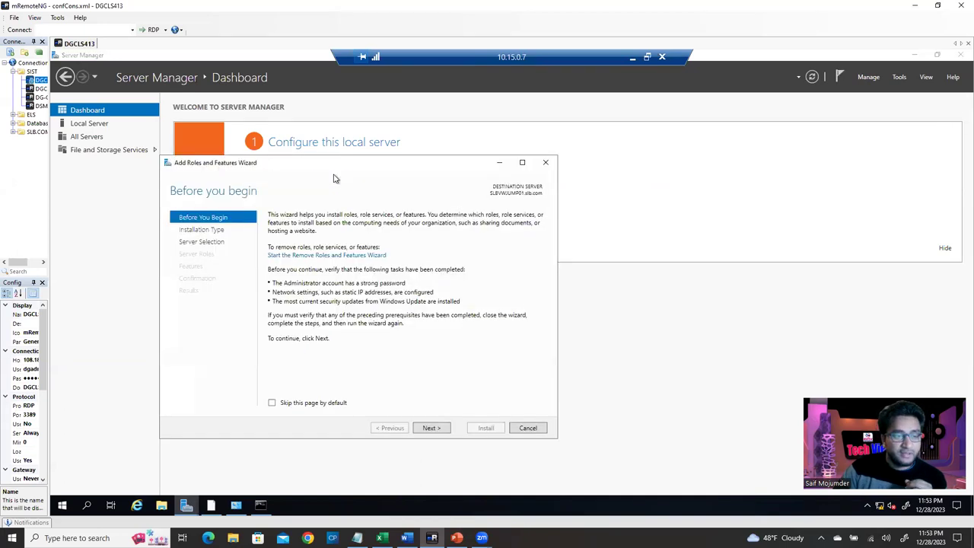
click(432, 428)
click(431, 429)
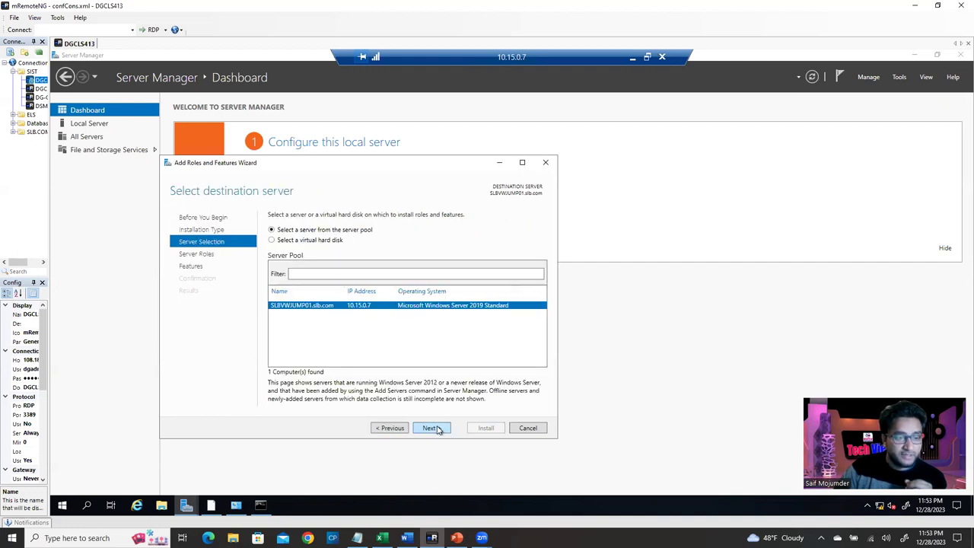
click(431, 428)
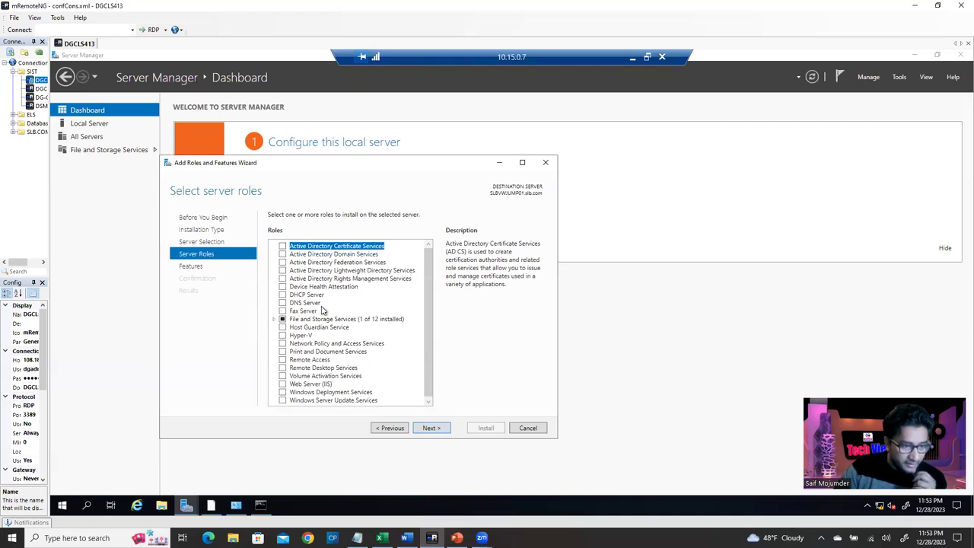
Step: Select the DNS Server role and add its required management tools
click(282, 304)
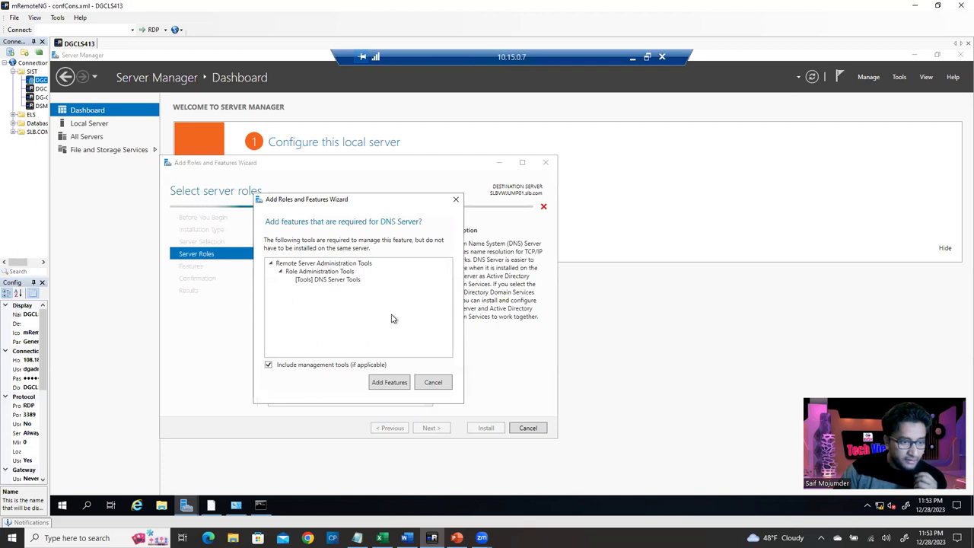
click(389, 383)
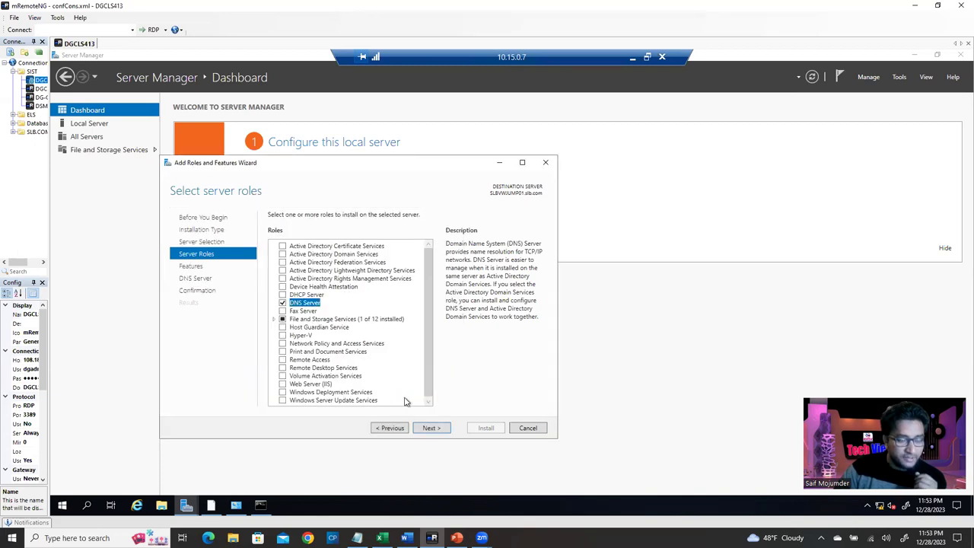
Step: Continue to the features page and expand Remote Server Administration Tools and its Role Administration Tools group
click(431, 429)
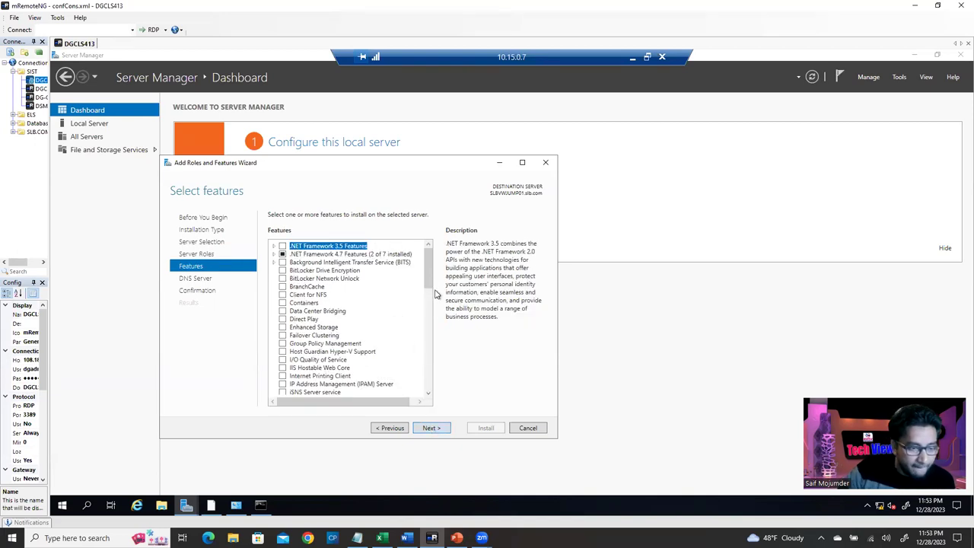
drag(432, 288, 430, 320)
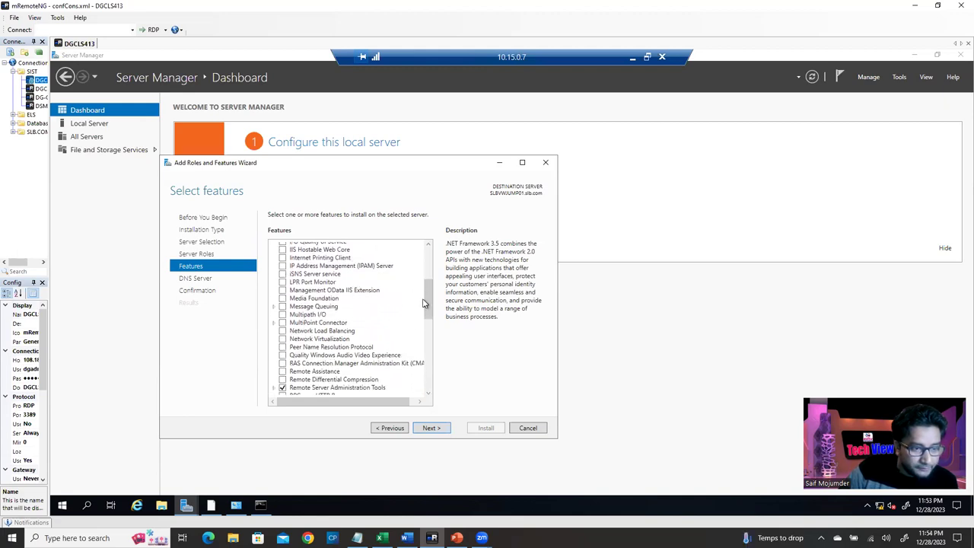
drag(425, 299, 432, 322)
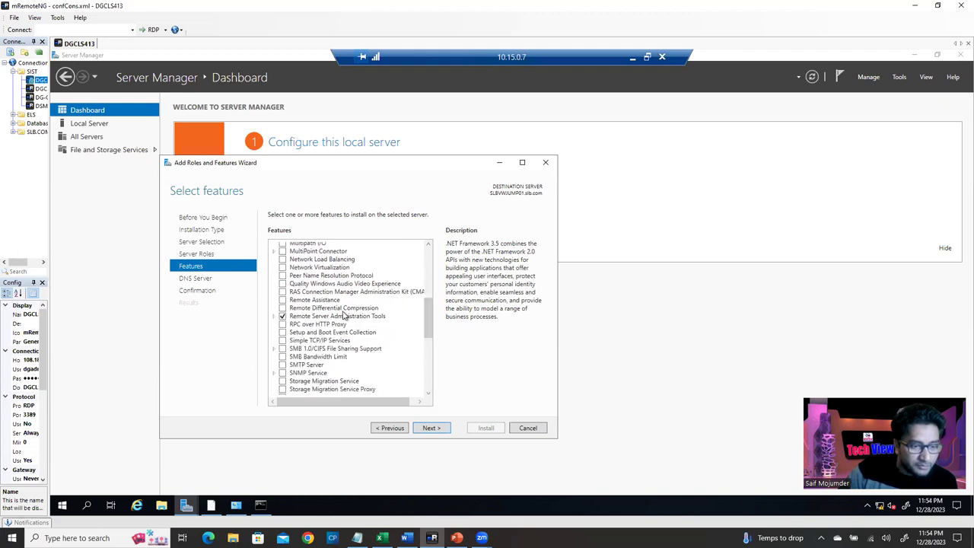
click(274, 317)
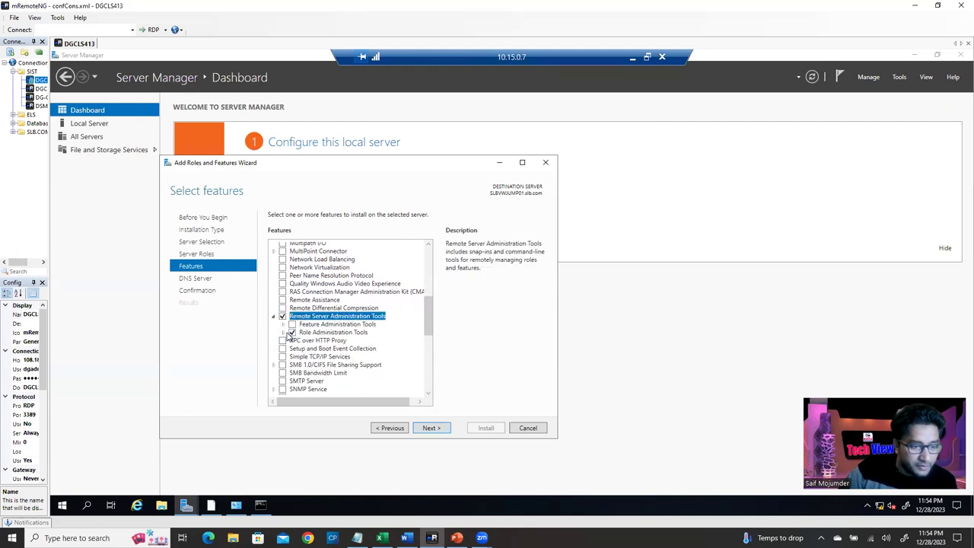
click(284, 334)
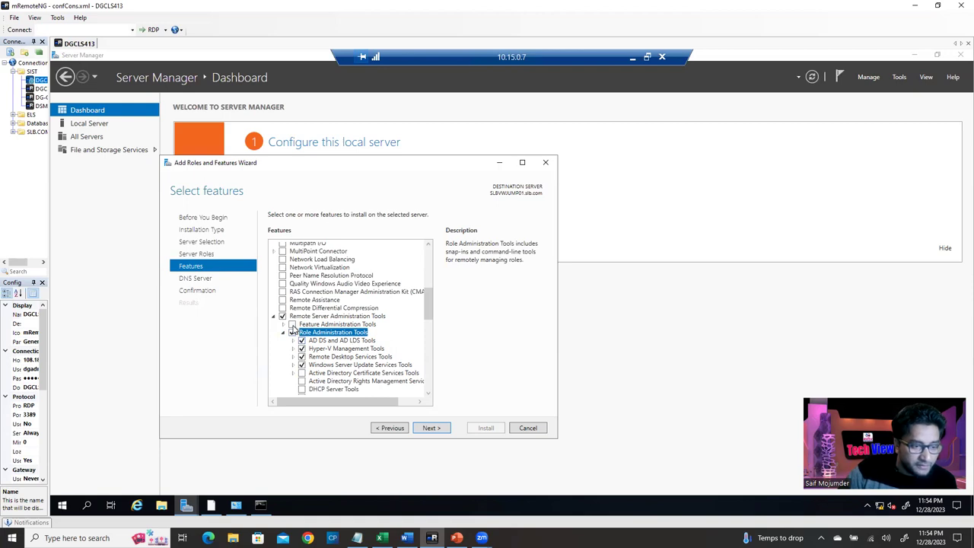
Step: Select Feature Administration Tools and add the Web Server (IIS) management features it requires
click(292, 325)
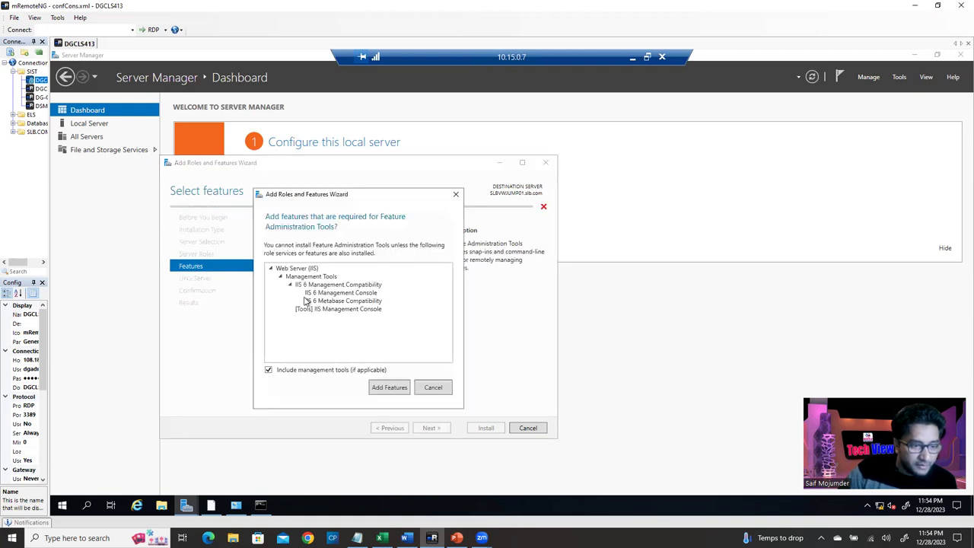
click(390, 389)
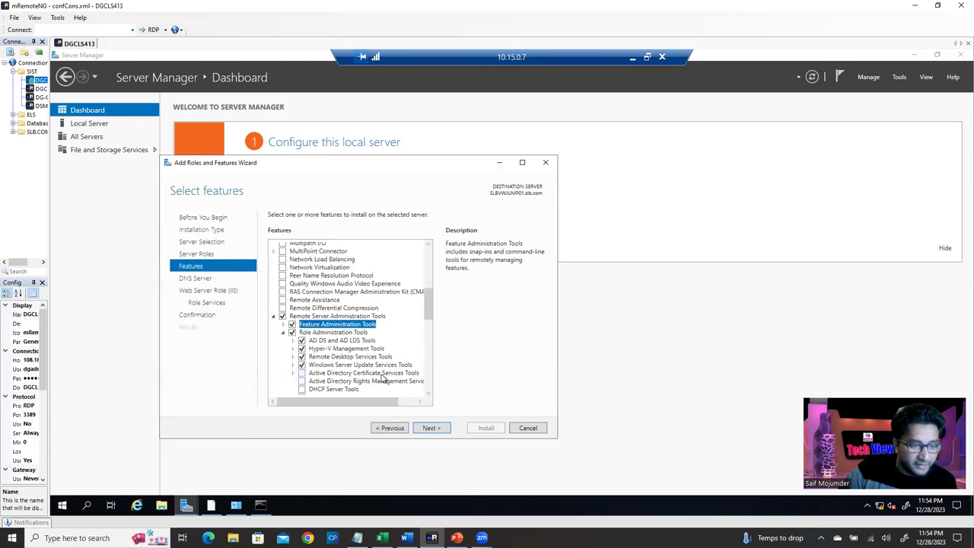
drag(426, 306, 427, 329)
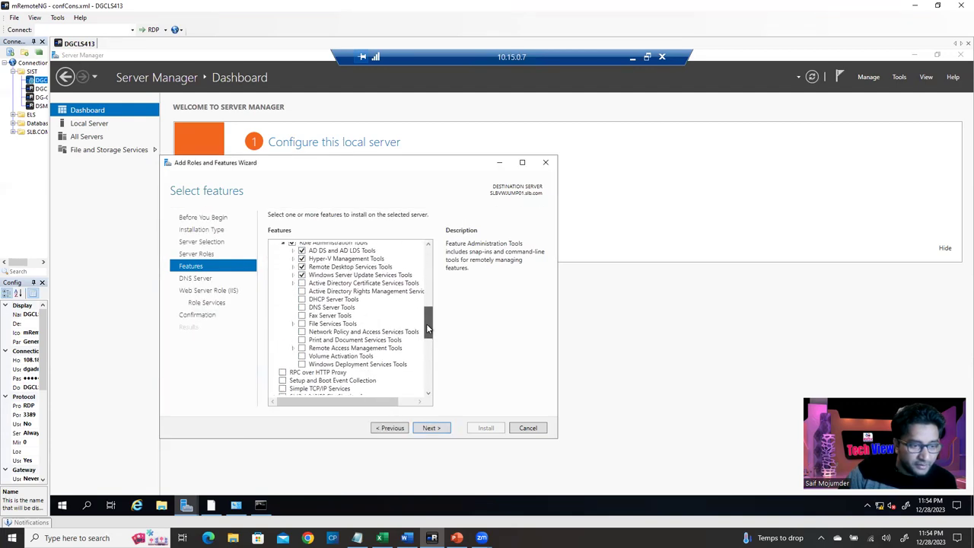
Step: Go back to deselect the DNS Server and Web Server (IIS) roles, removing dependent features, and return to the features page
click(396, 431)
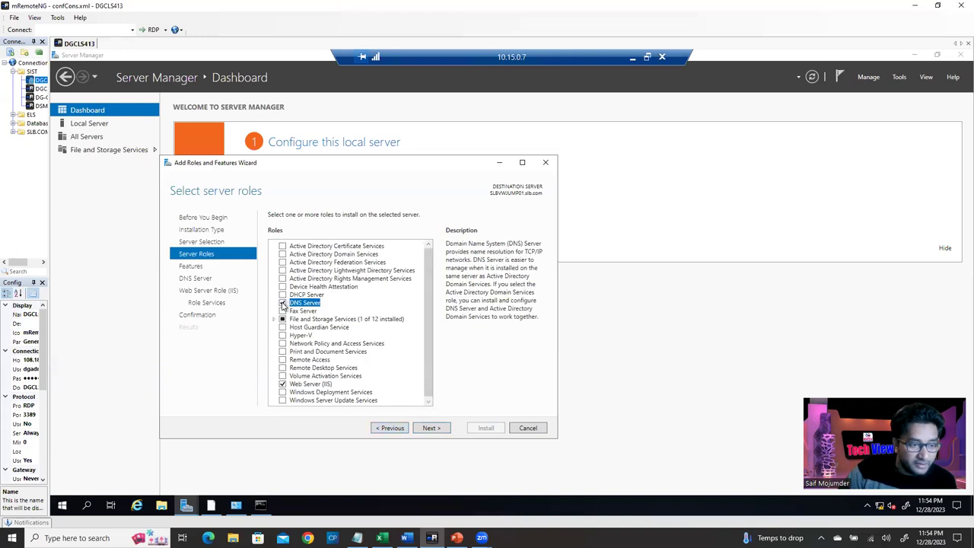
click(282, 303)
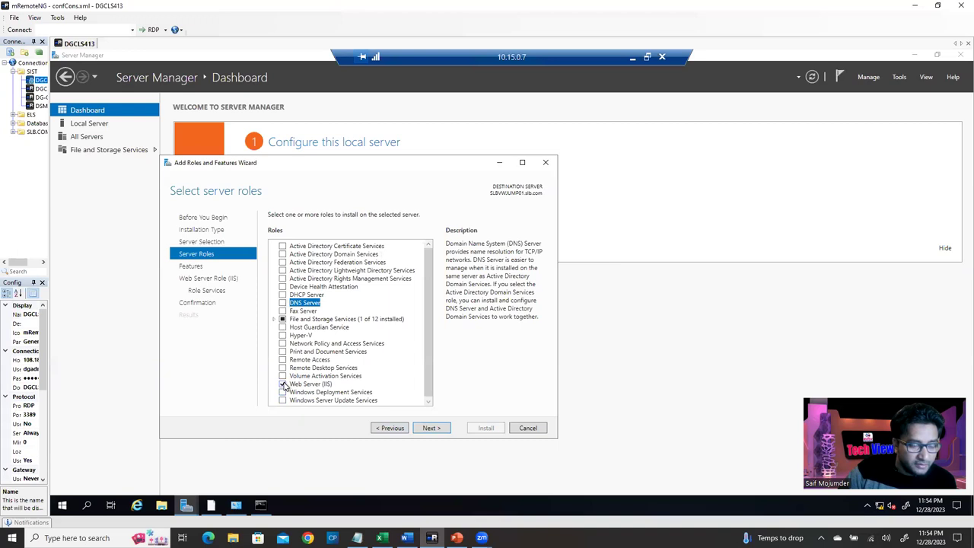
click(283, 385)
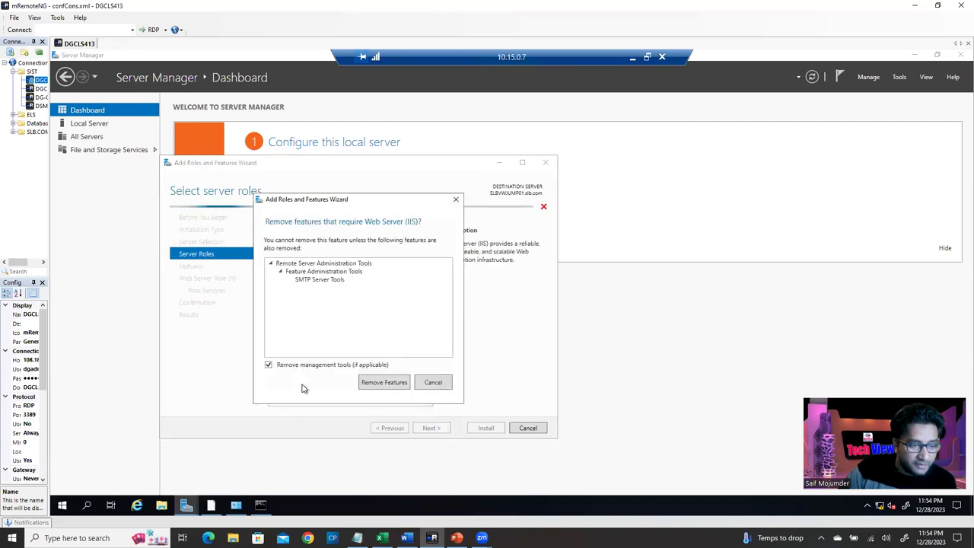
click(373, 385)
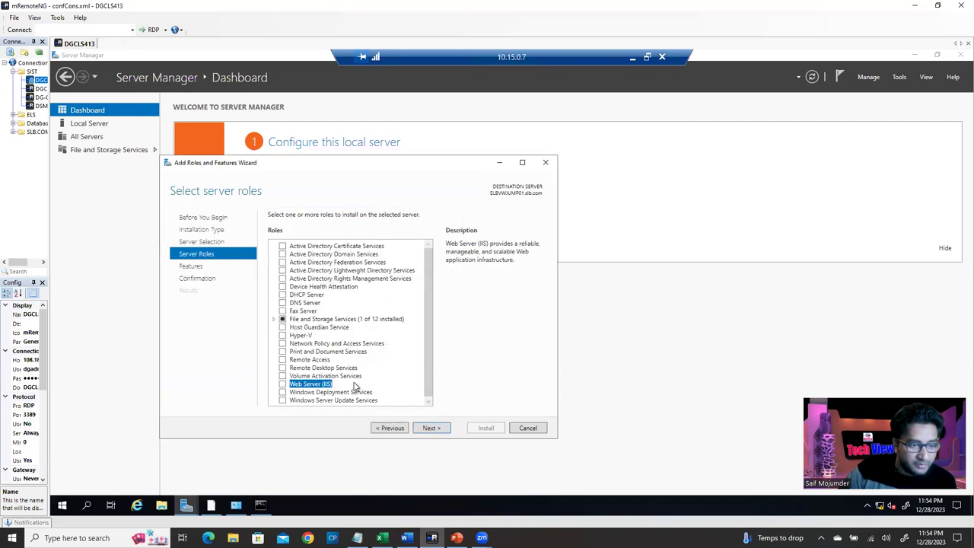
click(390, 428)
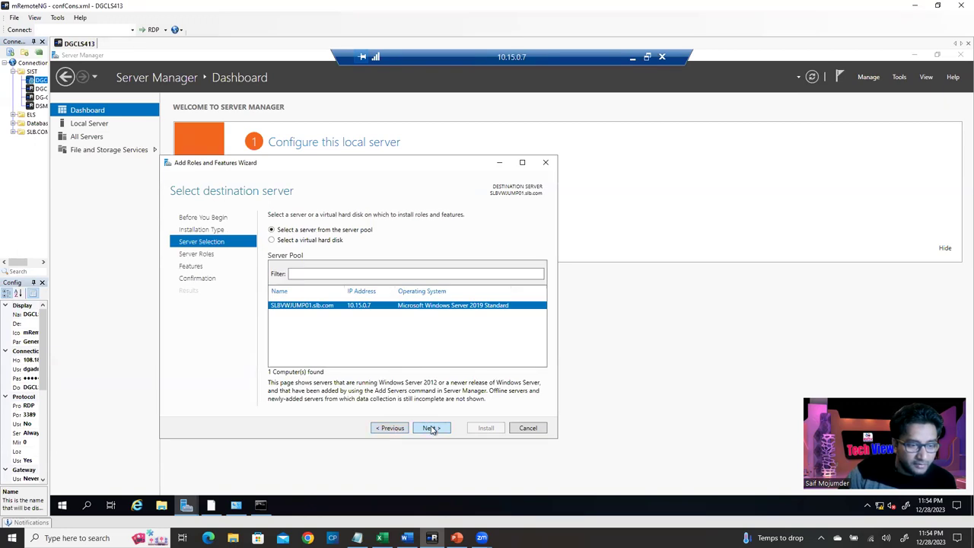
click(430, 429)
click(431, 428)
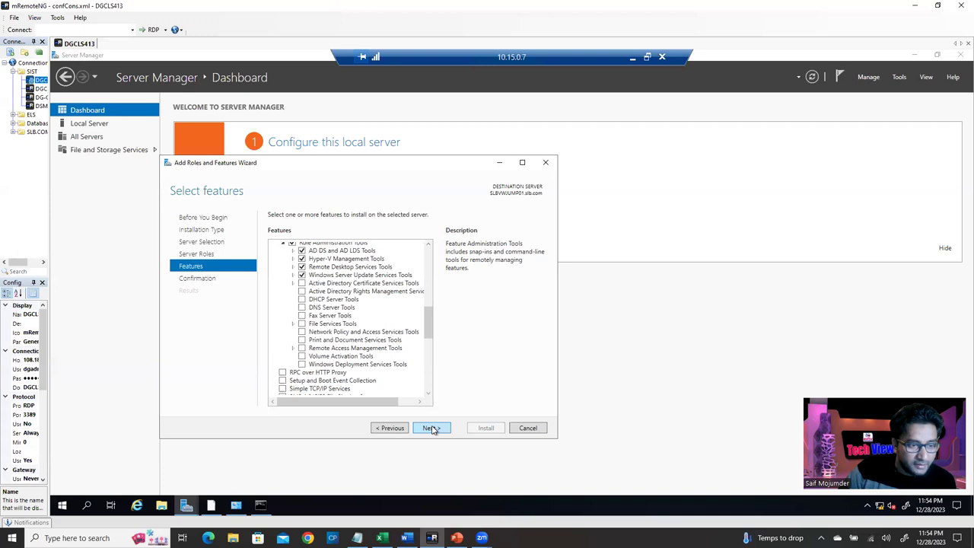
Step: Deselect Hyper-V Management Tools and expand the AD DS and AD LDS, Hyper-V Management and Remote Desktop Services tool groups
click(302, 259)
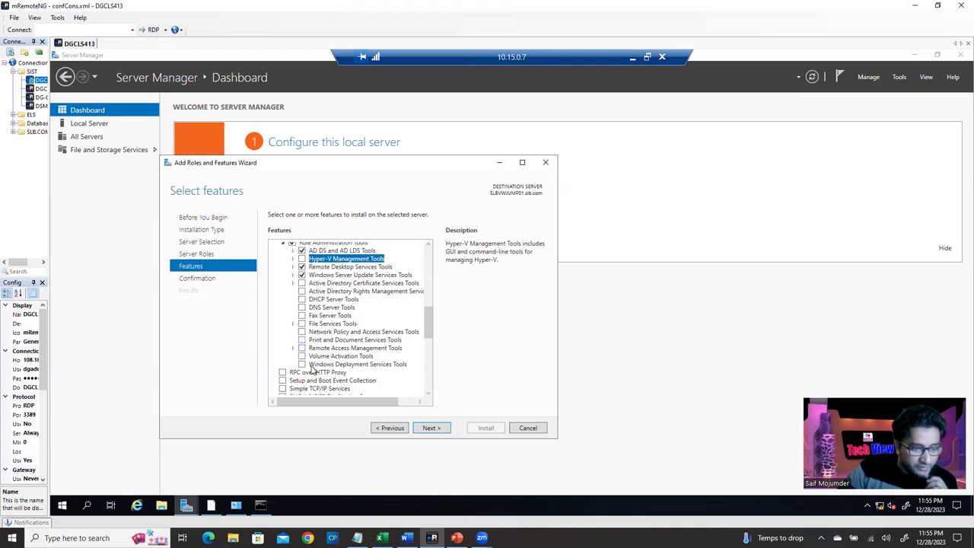
click(293, 252)
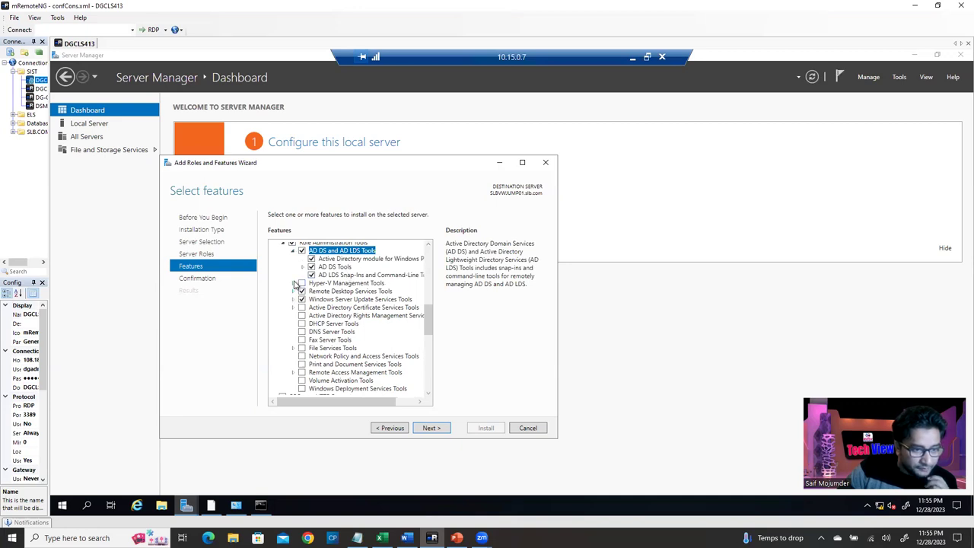
click(293, 283)
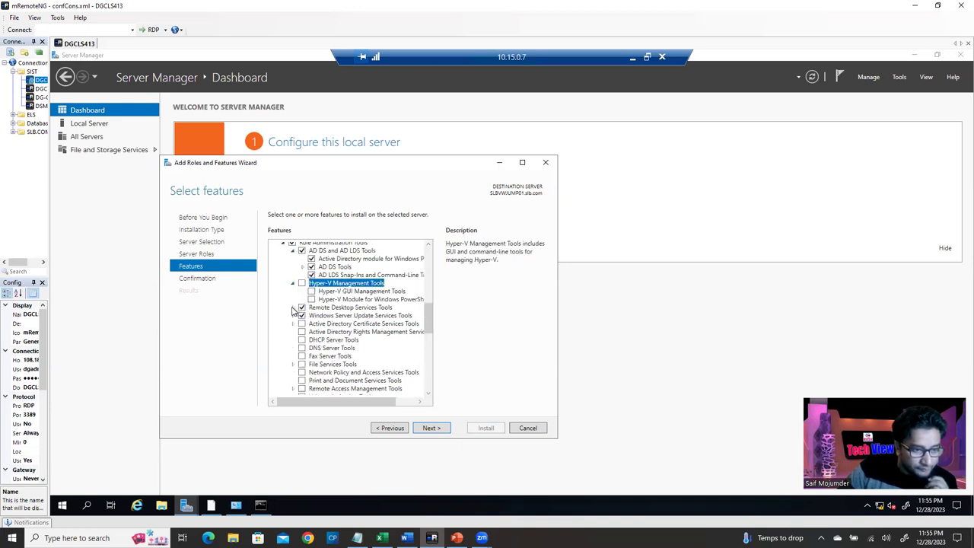
click(293, 307)
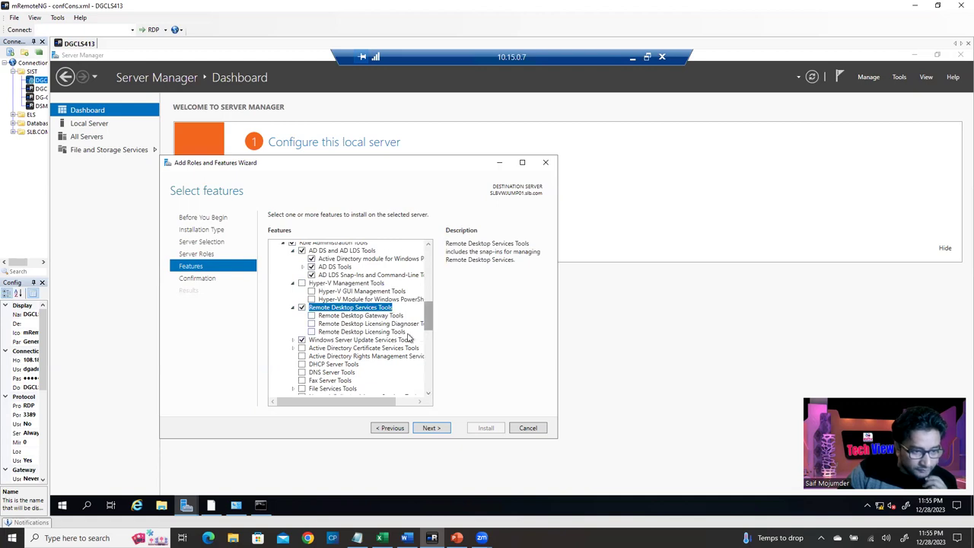
Step: Try adding Remote Desktop Gateway Tools and Licensing Diagnoser Tools with the required IIS features, and leave all Remote Desktop Services Tools deselected
click(313, 316)
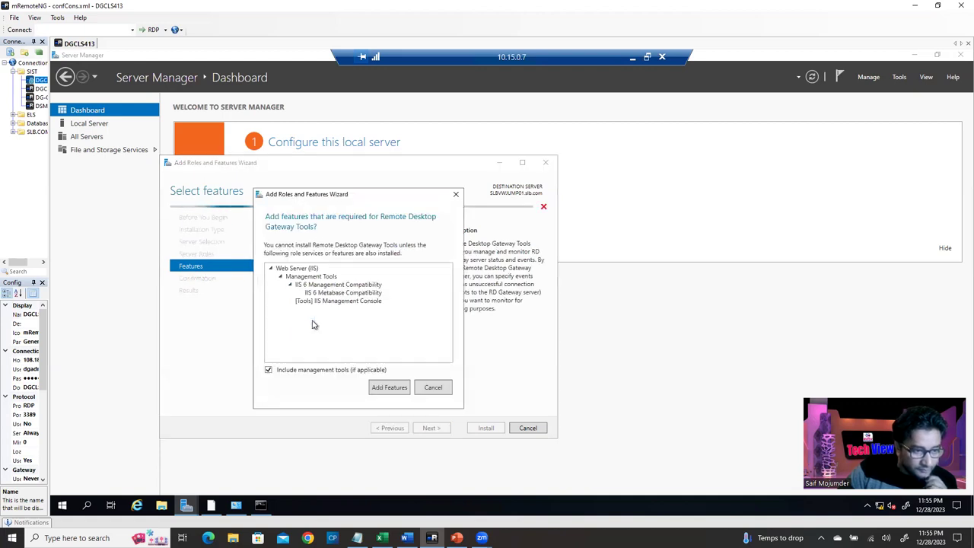
click(391, 388)
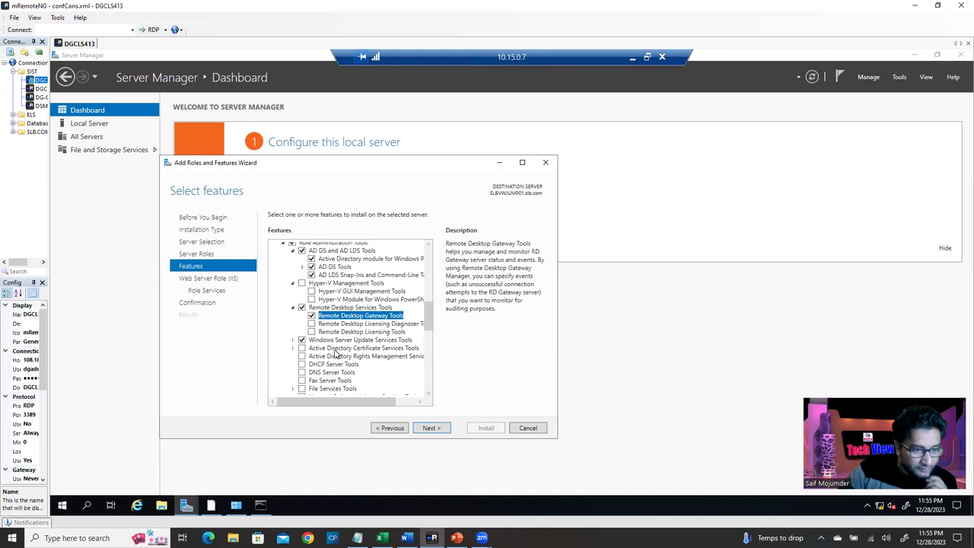
click(312, 324)
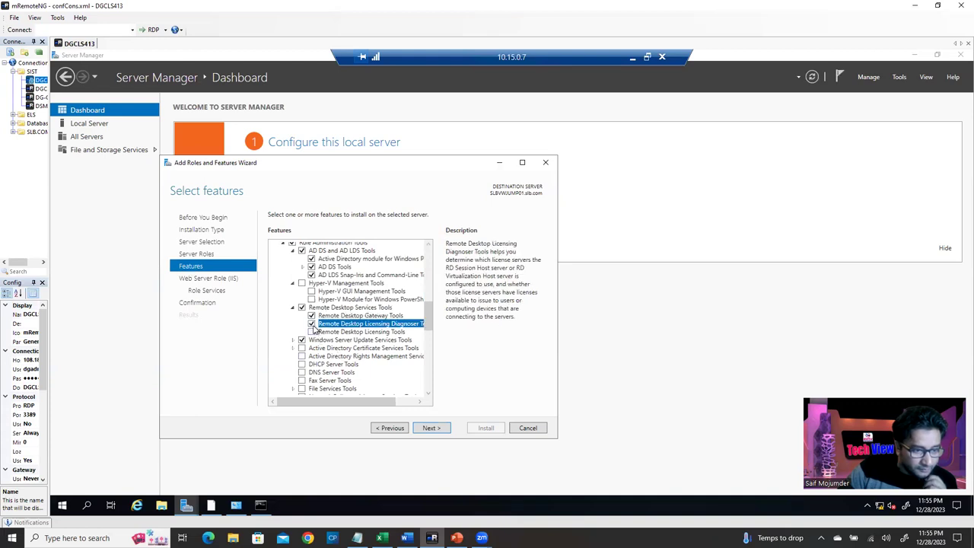
click(312, 316)
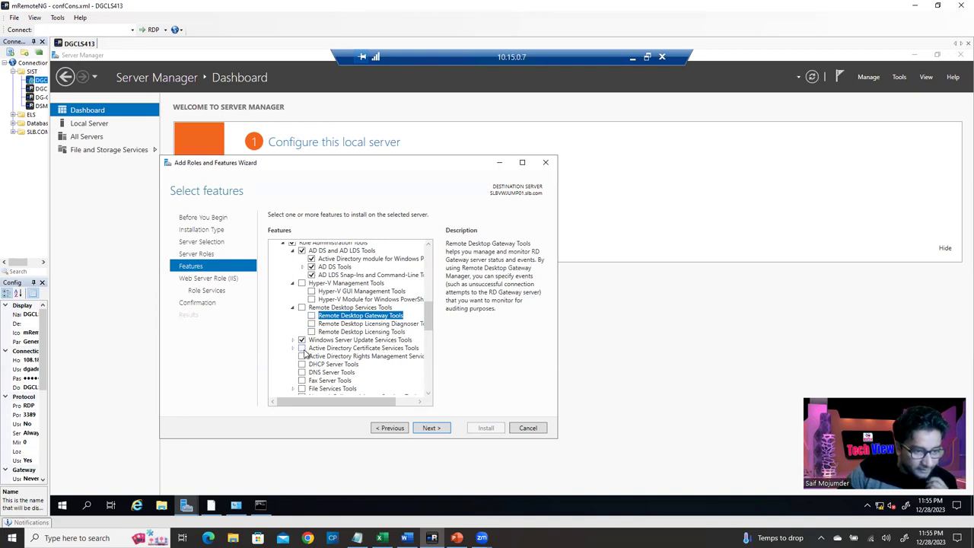
Step: Select the Active Directory Certificate Services, Active Directory Rights Management Services, DHCP Server and DNS Server tools
click(302, 348)
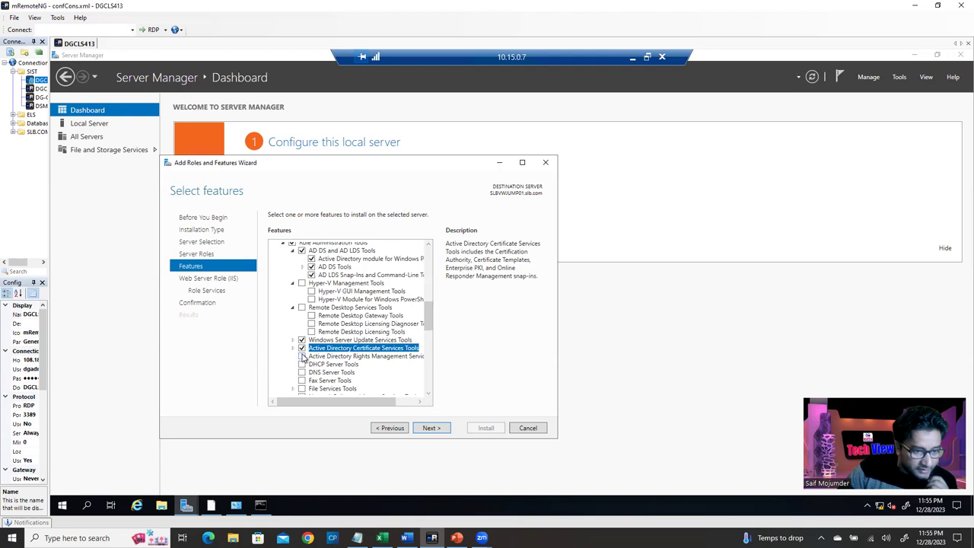
click(303, 357)
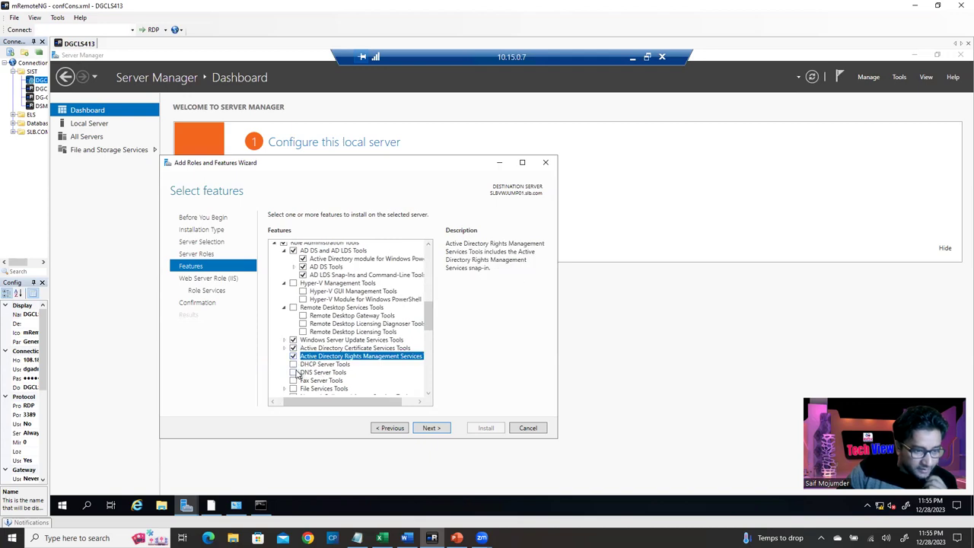
click(294, 372)
click(294, 364)
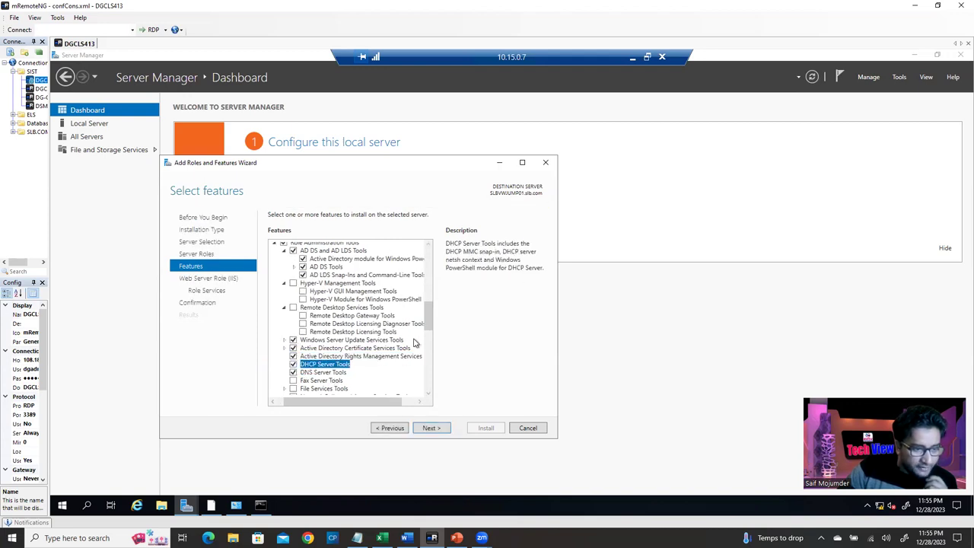
drag(429, 323, 431, 339)
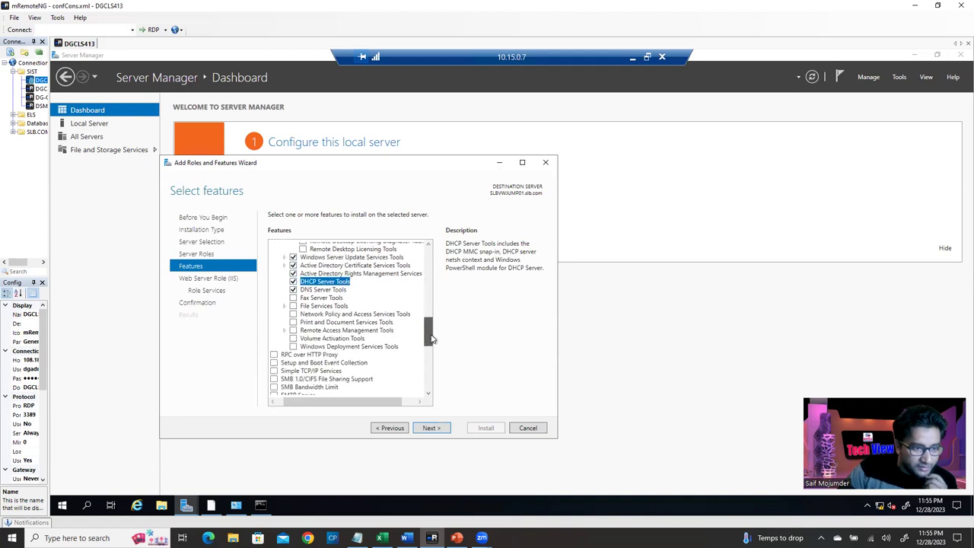
click(293, 332)
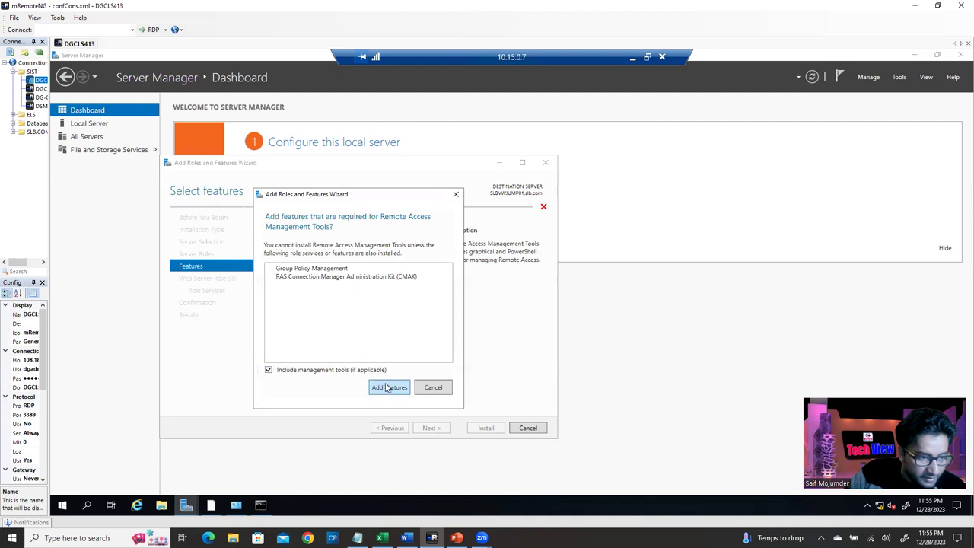
click(430, 388)
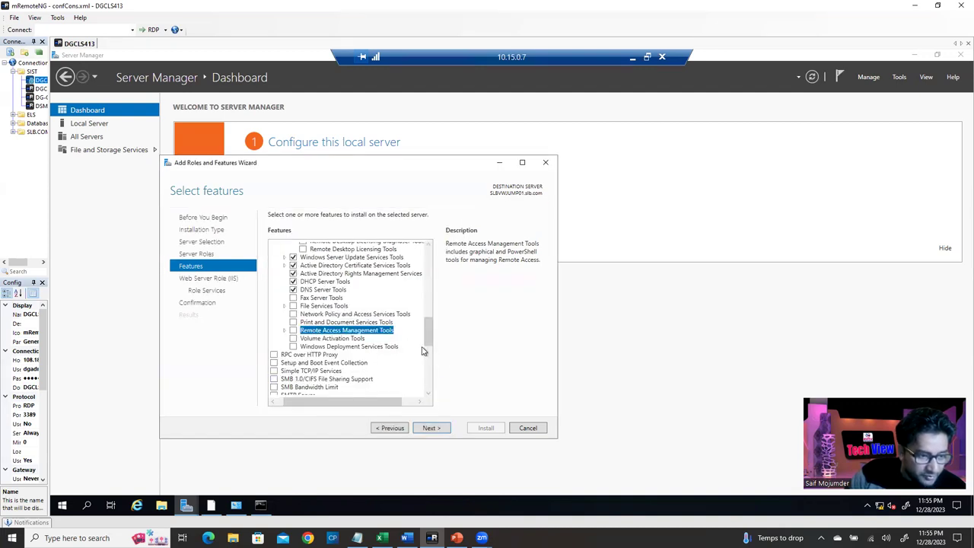
scroll(432, 326, up, 4)
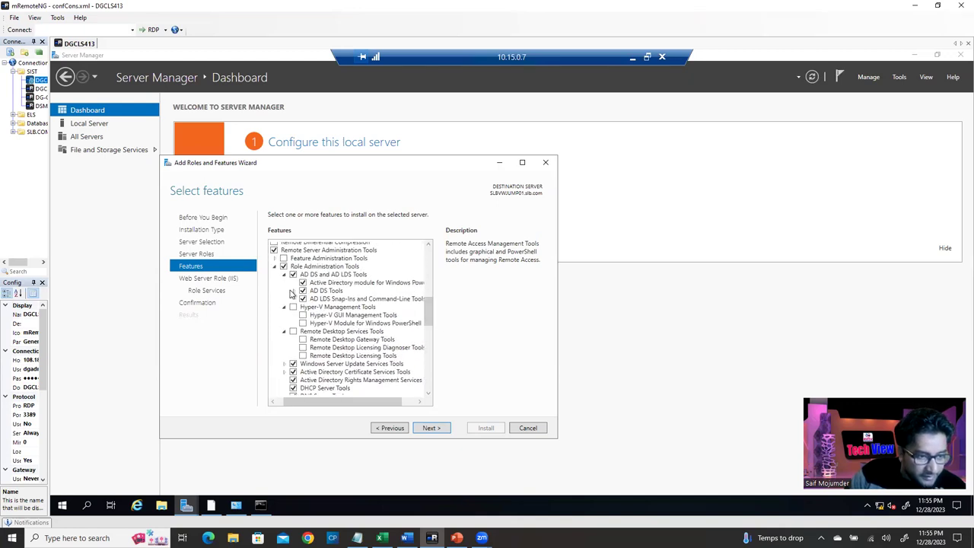
Step: Expand AD DS Tools and Feature Administration Tools and review which remote administration tools are selected for installation
click(295, 291)
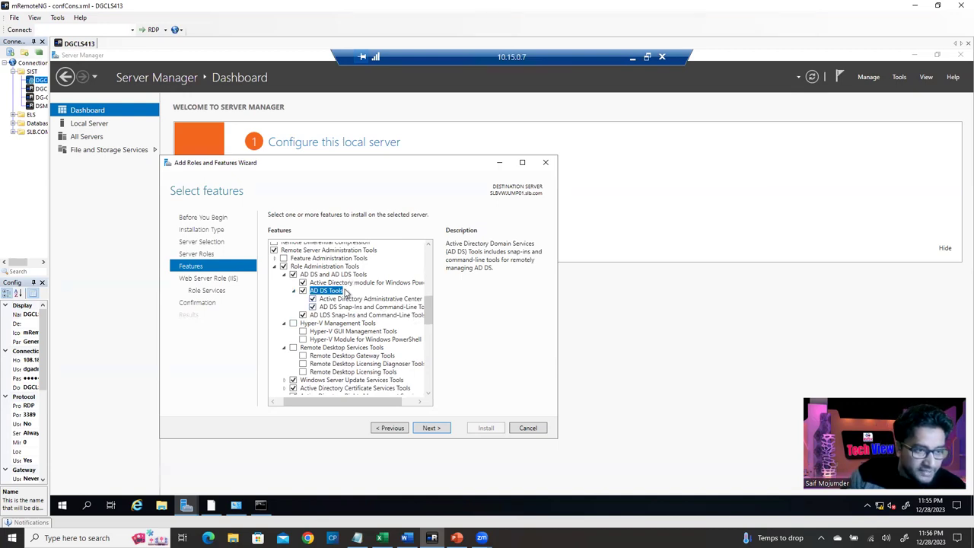
drag(430, 320, 432, 323)
scroll(431, 322, up, 2)
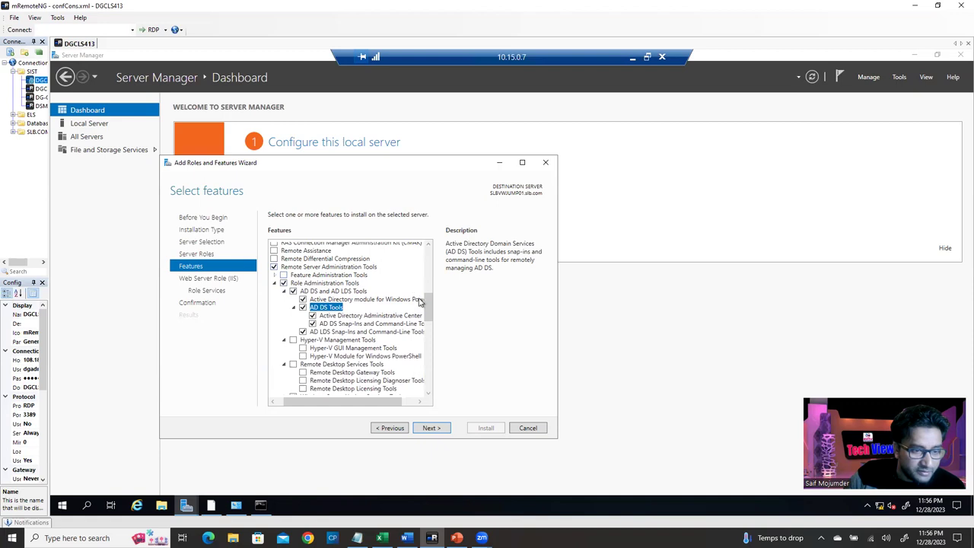
scroll(426, 306, down, 2)
scroll(430, 305, up, 3)
scroll(432, 306, down, 1)
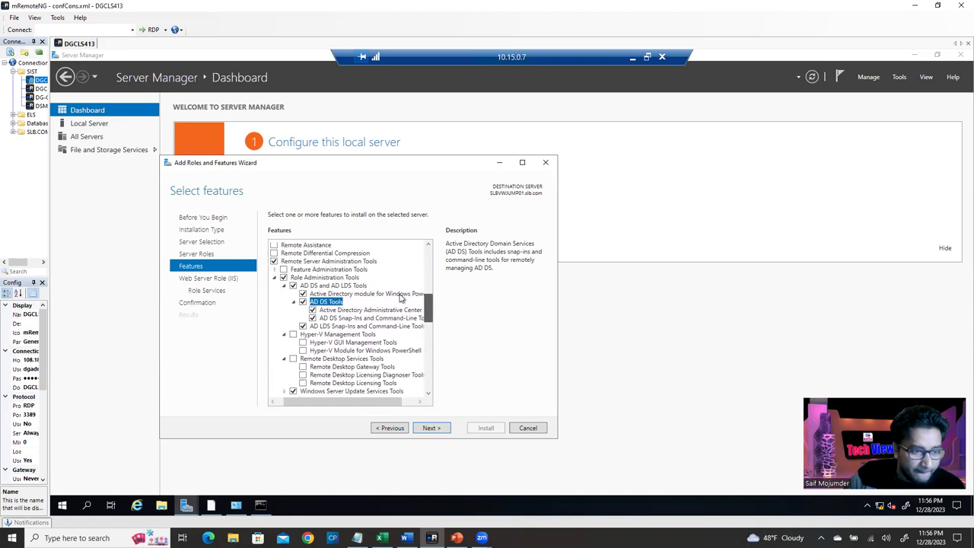
click(275, 271)
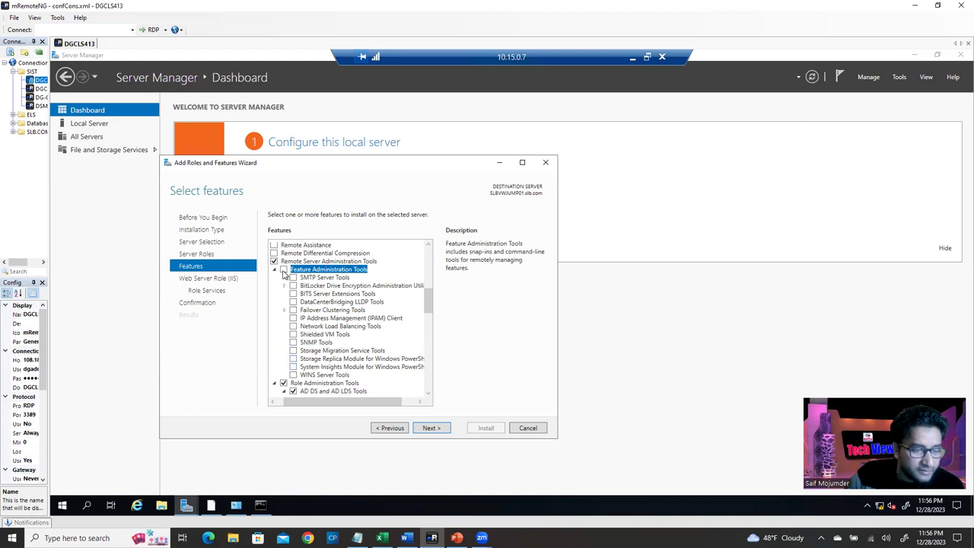
mouse_move(430, 303)
mouse_down()
mouse_move(432, 348)
mouse_move(430, 311)
mouse_up()
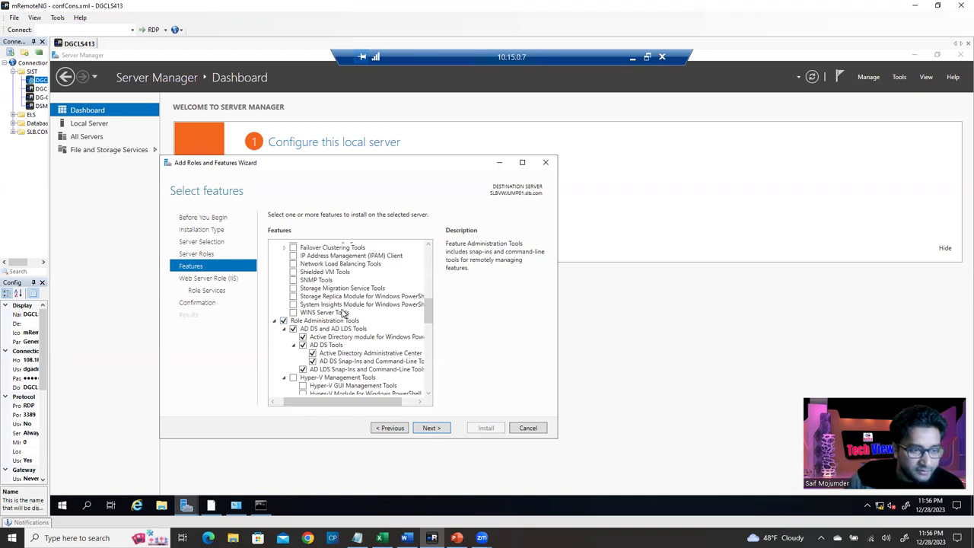
scroll(411, 301, up, 3)
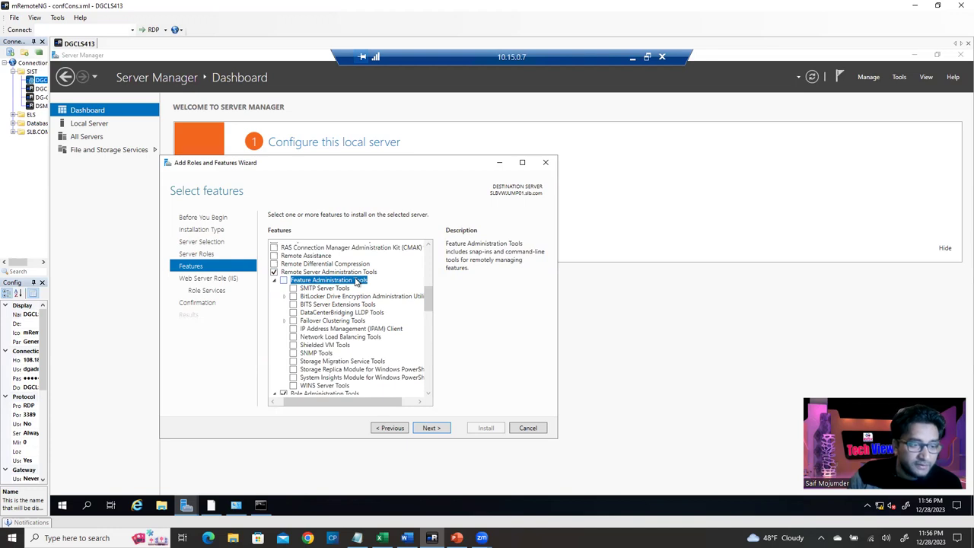
Step: Install the selected remote server administration tools, leaving the Web Server (IIS) role services unselected, and close the wizard once installation finishes
click(431, 429)
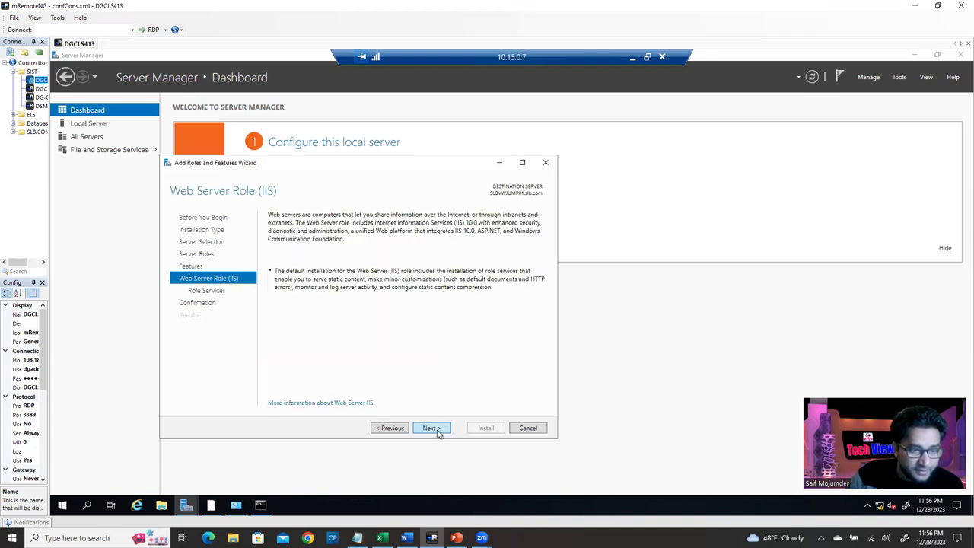
click(431, 428)
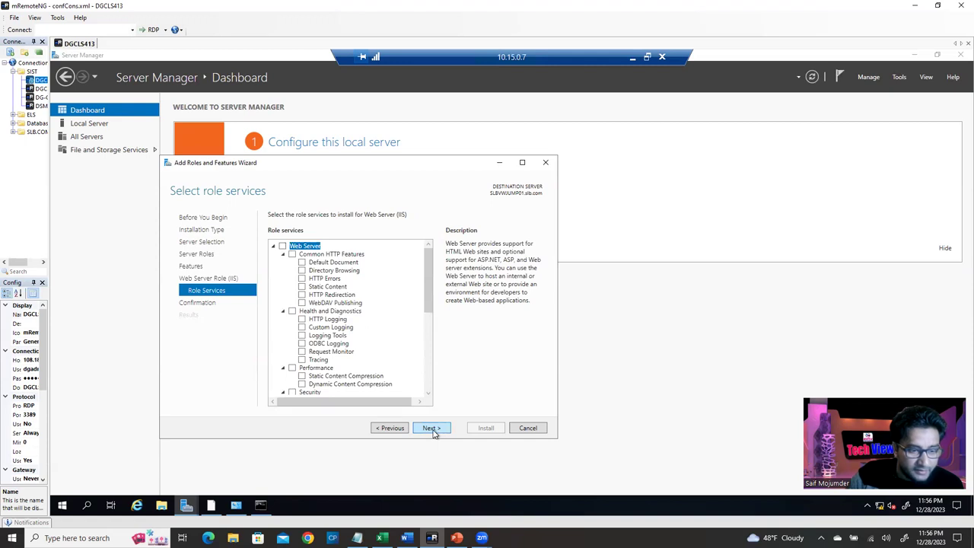
click(430, 428)
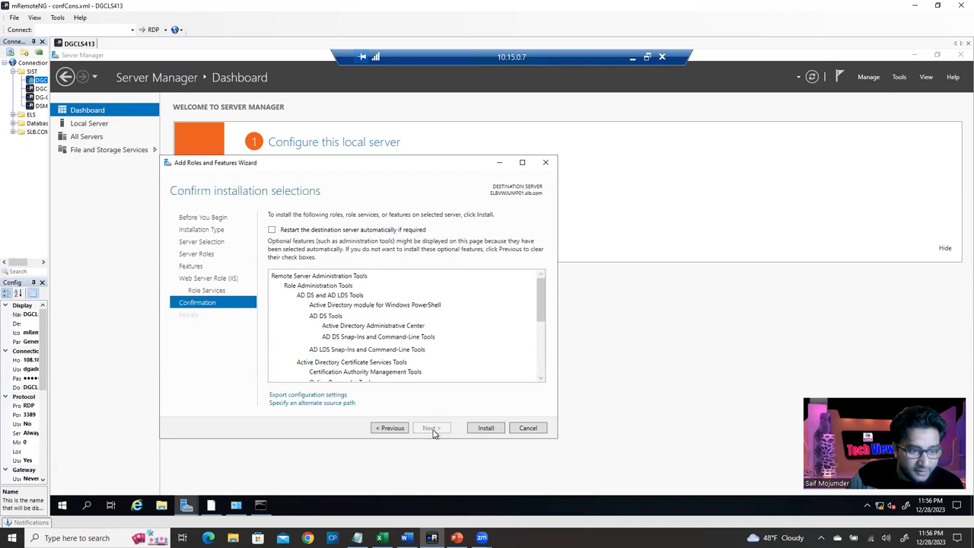
click(485, 429)
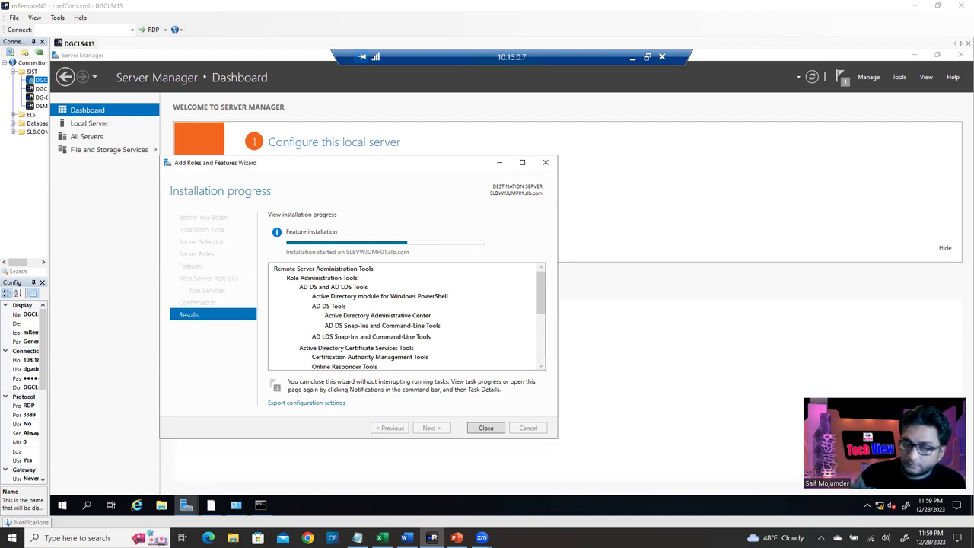
click(899, 77)
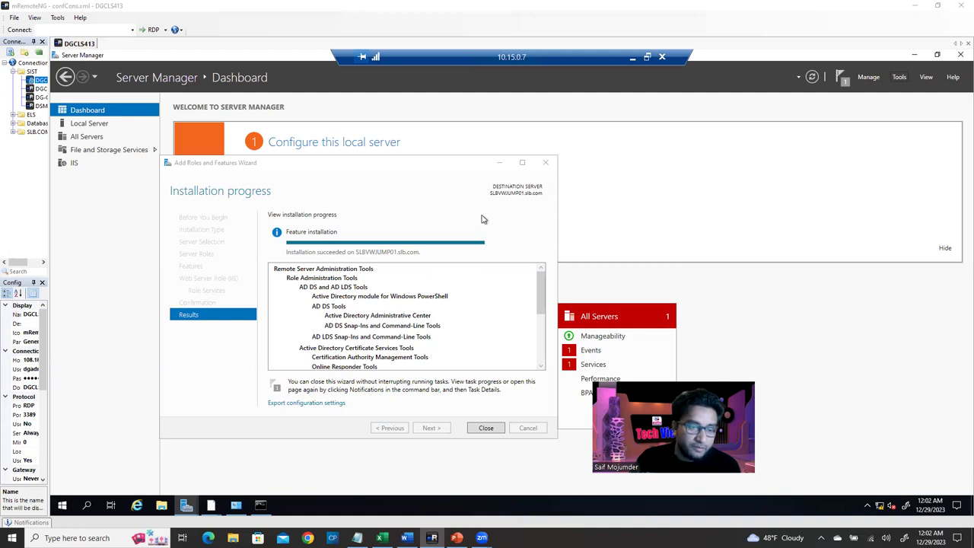
click(494, 429)
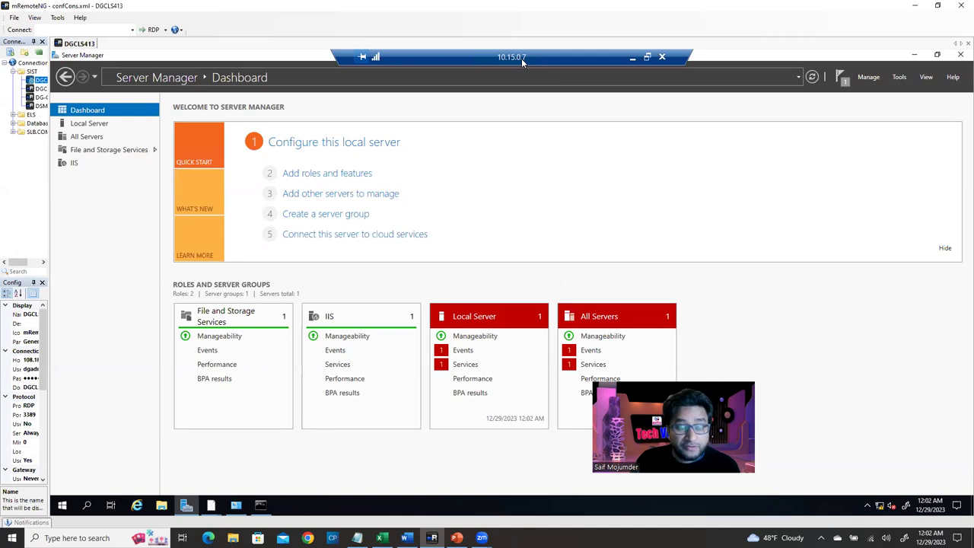
Step: Open Active Directory Users and Computers from Server Manager, minimize Server Manager and reposition the console window on the desktop
click(903, 78)
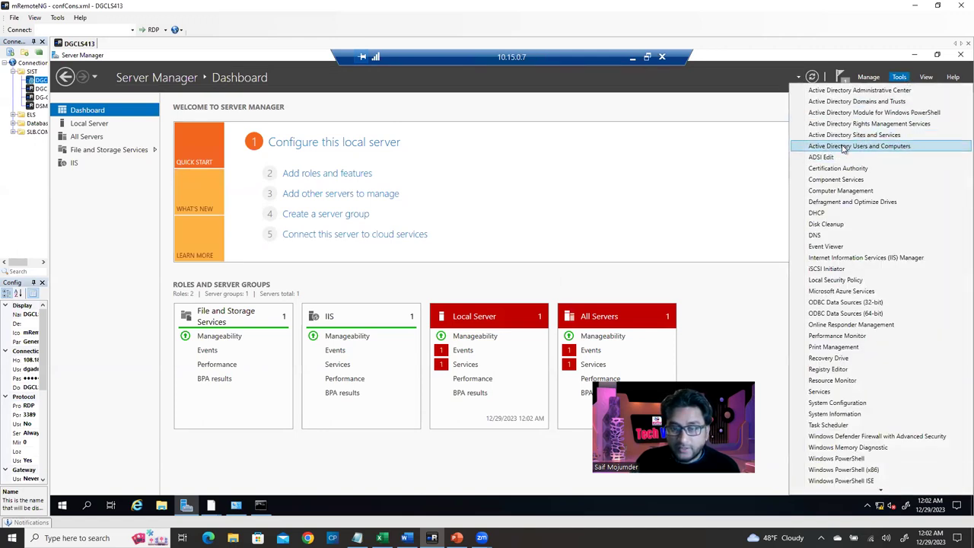
click(864, 148)
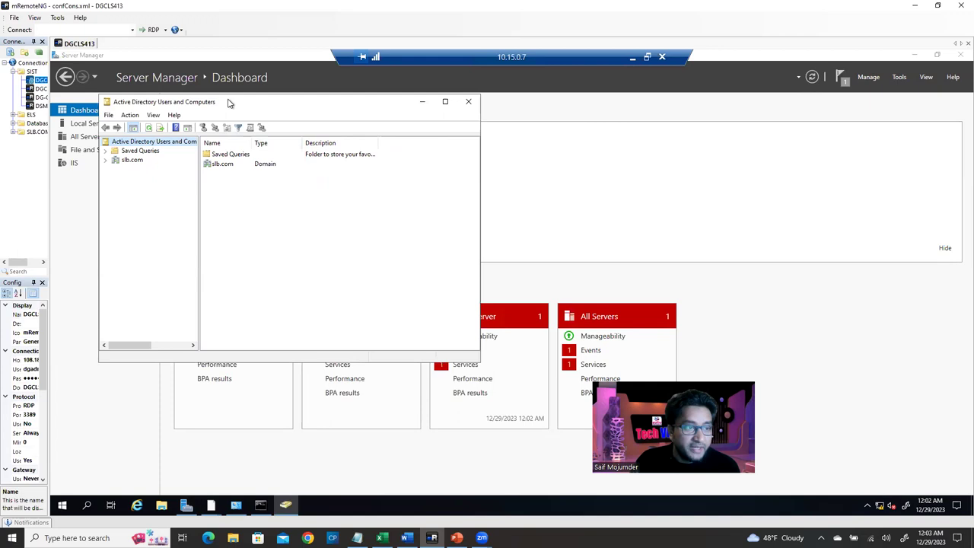
drag(264, 107, 332, 153)
click(915, 54)
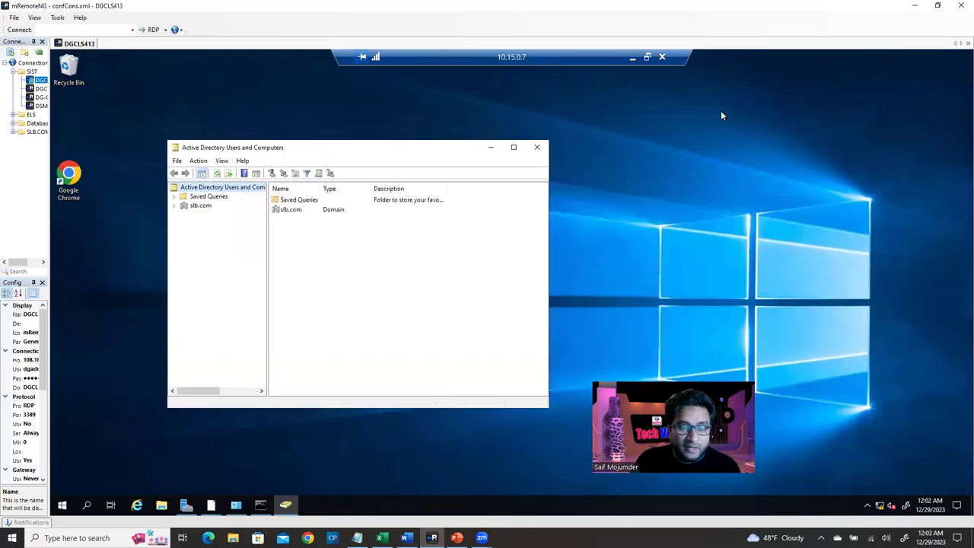
drag(333, 157, 333, 141)
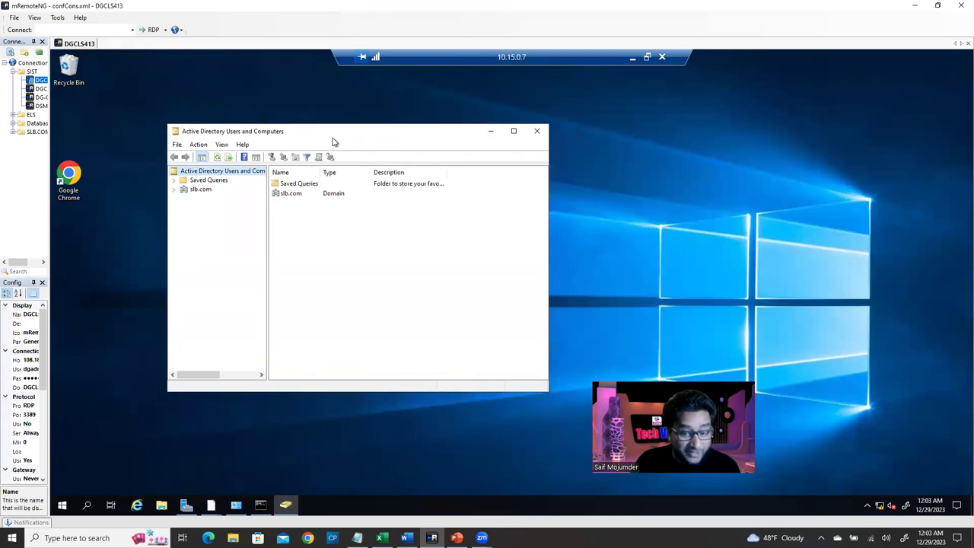
mouse_move(333, 142)
mouse_down()
mouse_move(343, 189)
mouse_move(339, 167)
mouse_move(322, 157)
mouse_up()
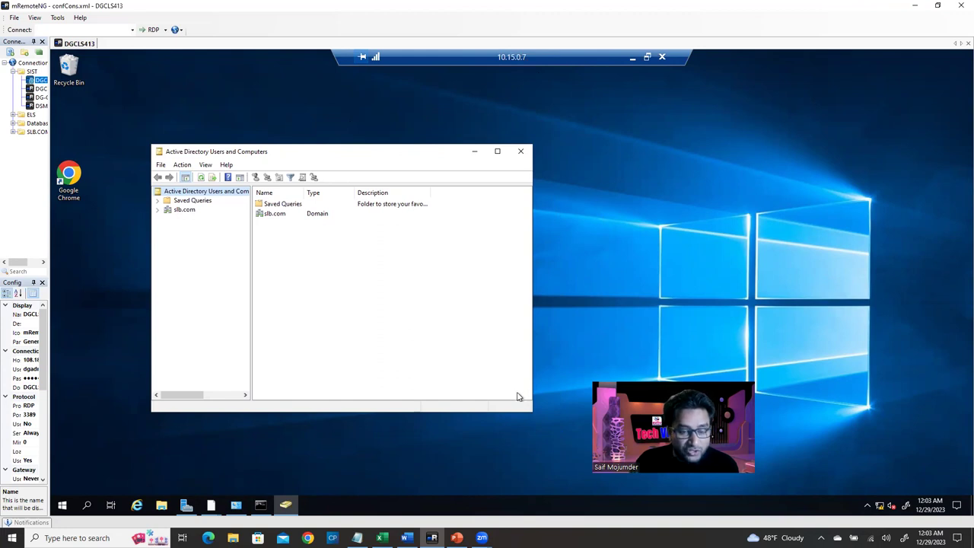
Step: Expand slb.com through Computer_Object, Servers, VA-Datacenter and Windows_Server_2019, widen the tree, and view the Development OU's computers
click(158, 211)
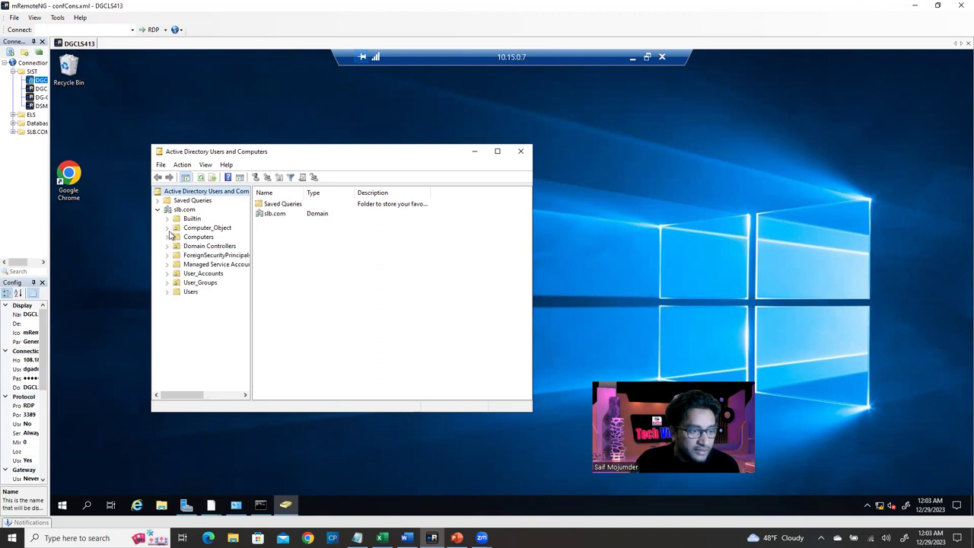
click(167, 227)
click(177, 246)
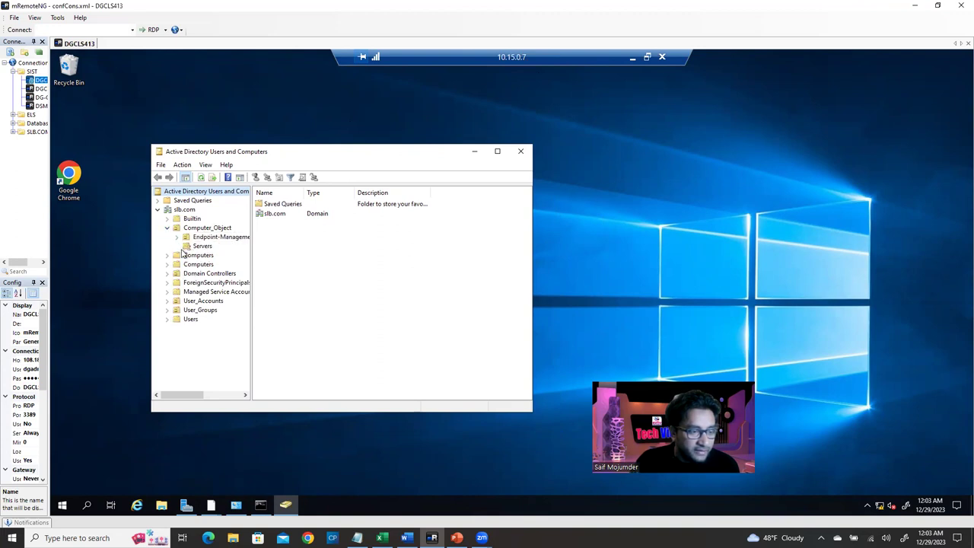
click(187, 264)
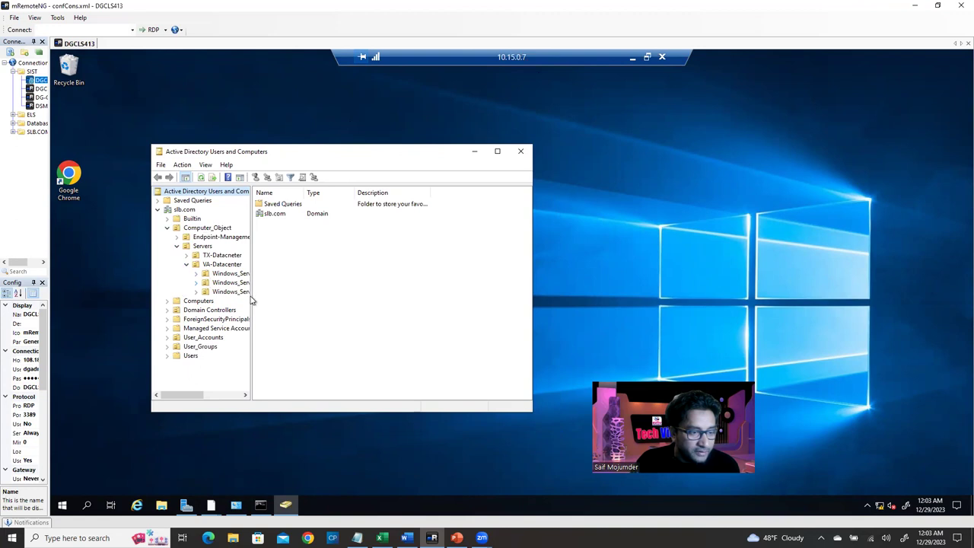
drag(251, 297, 329, 296)
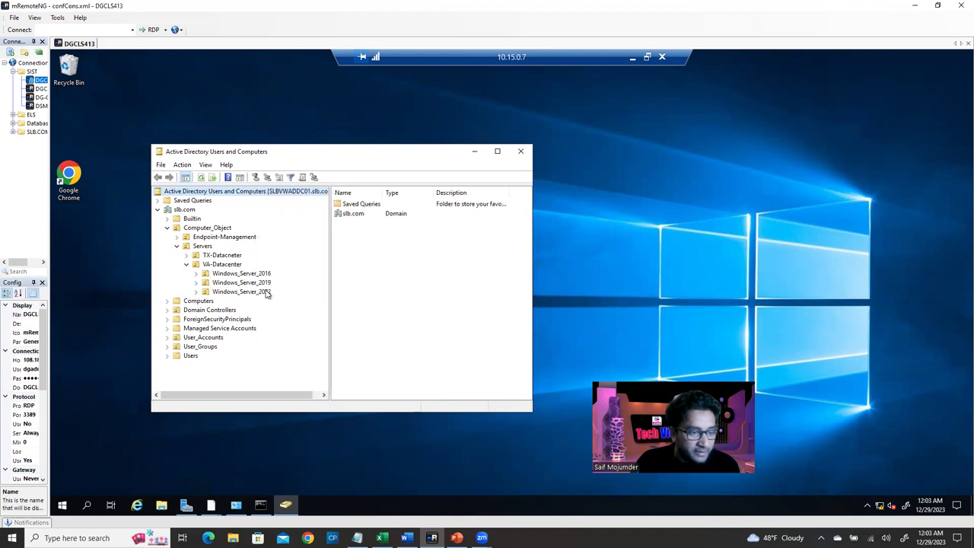
click(196, 283)
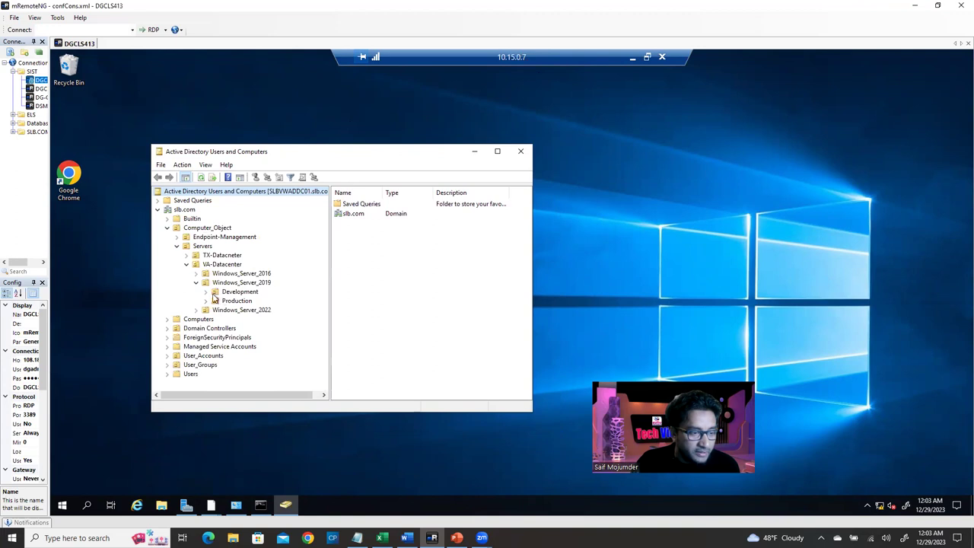
click(239, 292)
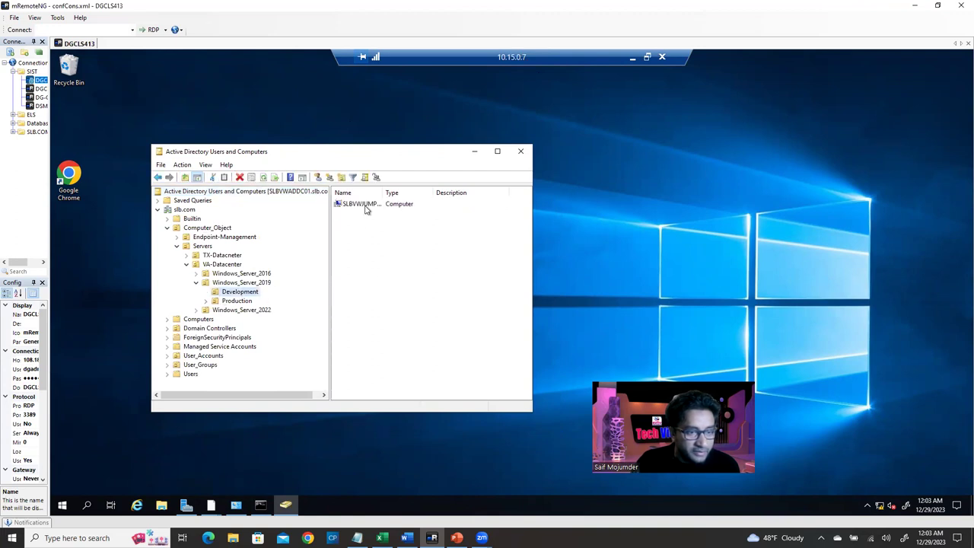
Step: Expand User_Accounts and Standard_Users, and view the contents of the SIST_Systemadmin, IT_Staff and HR_Staff OUs
click(168, 357)
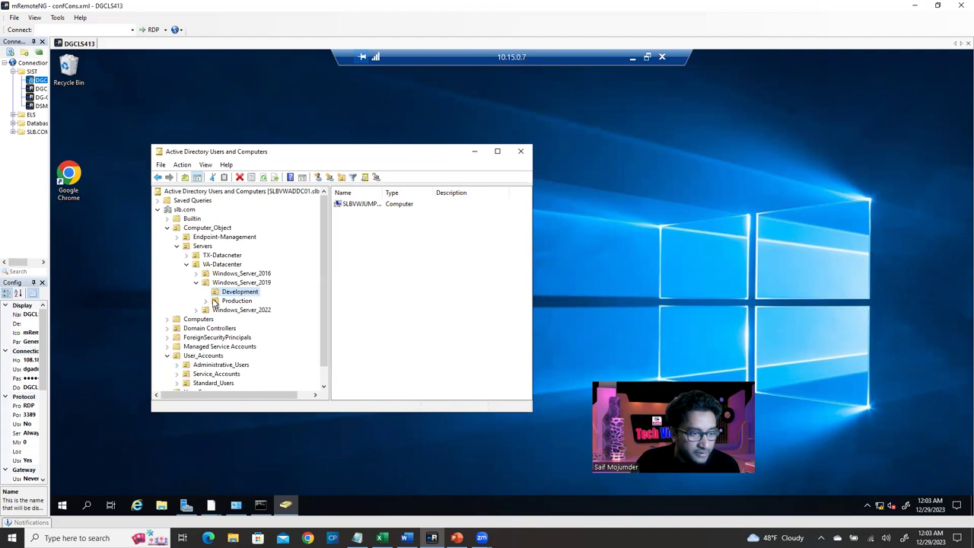
scroll(224, 367, down, 1)
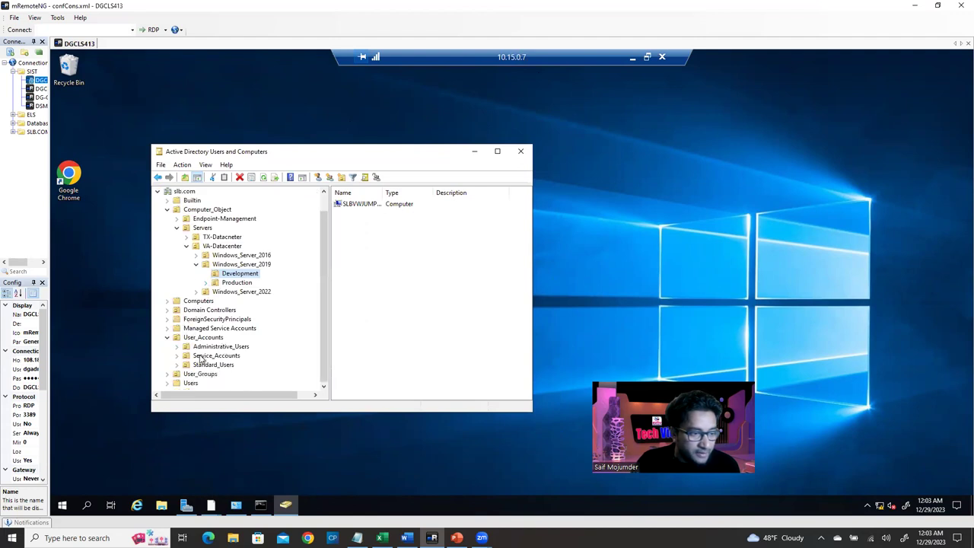
click(177, 365)
scroll(282, 350, down, 1)
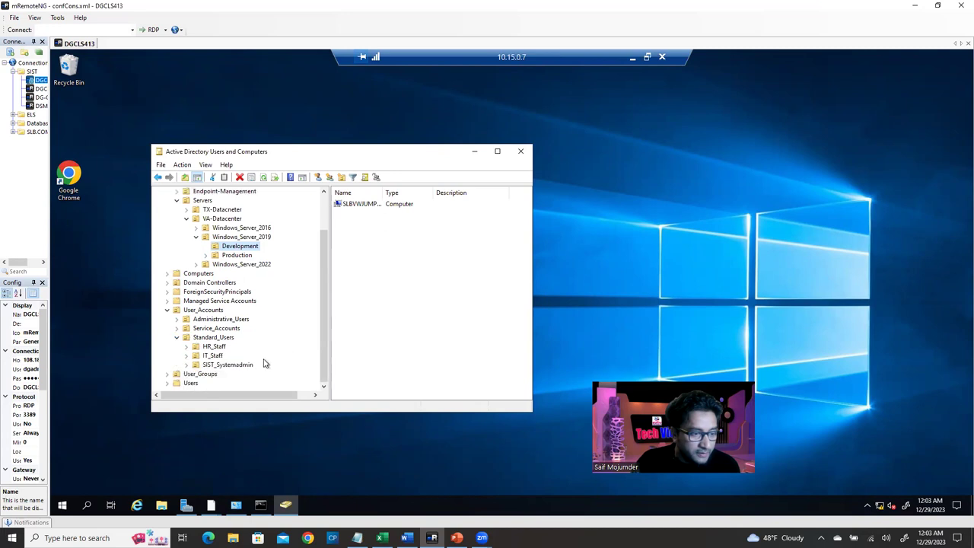
click(203, 366)
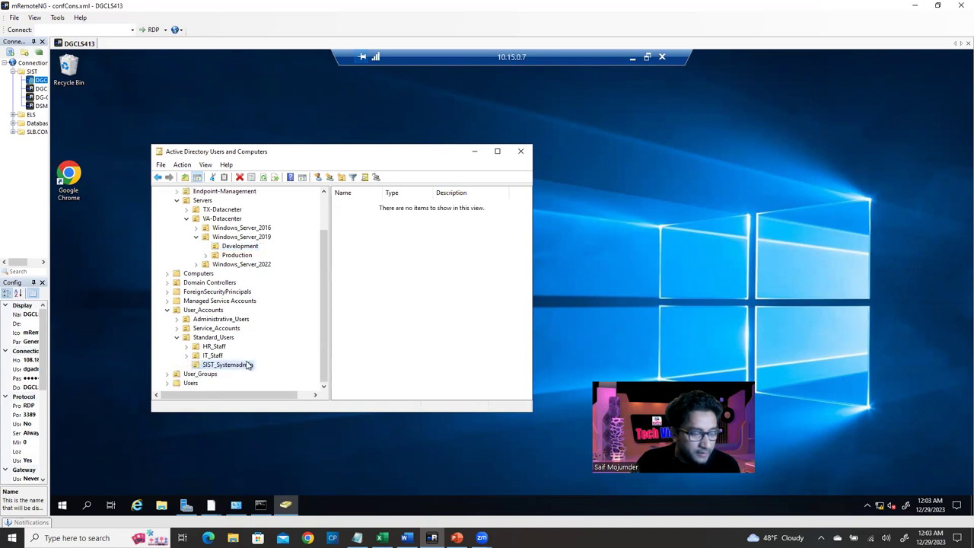
mouse_move(323, 344)
mouse_down()
mouse_move(324, 312)
mouse_move(322, 346)
mouse_up()
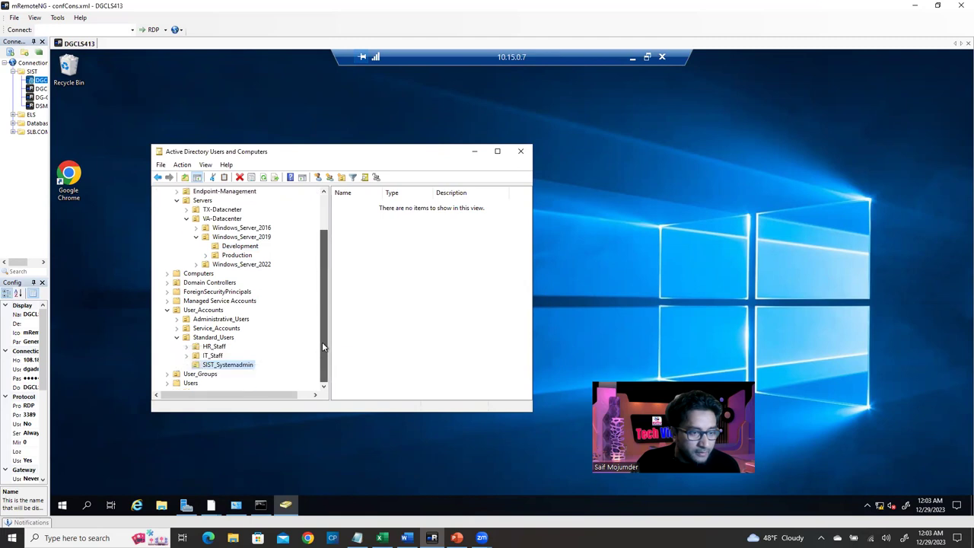
click(208, 356)
click(207, 348)
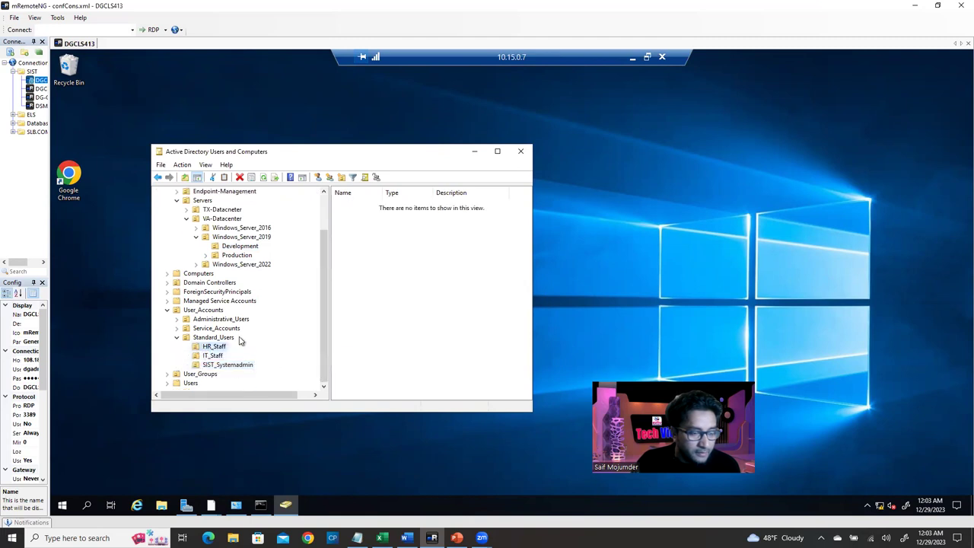
Step: Maximize the Active Directory Users and Computers window to view the full tree, and minimize it to the desktop
click(497, 152)
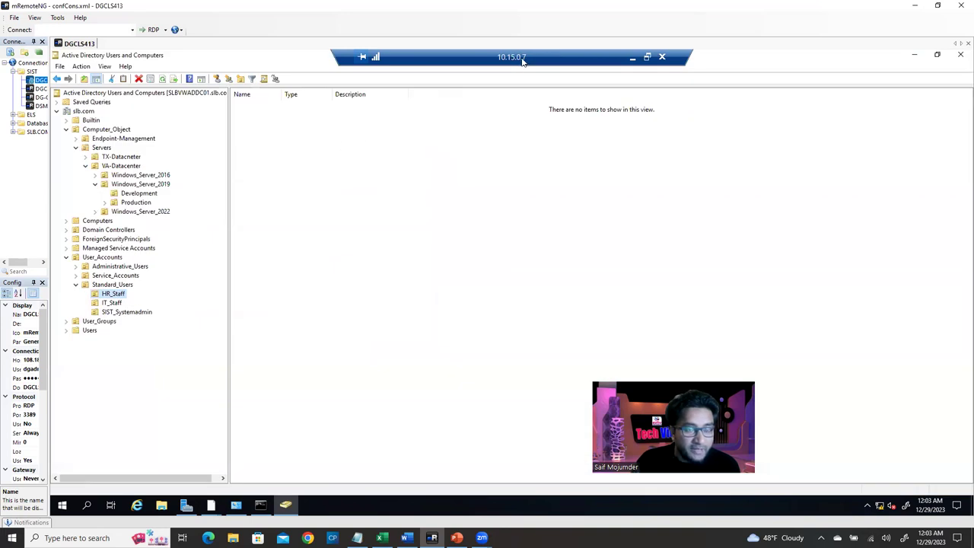
click(915, 55)
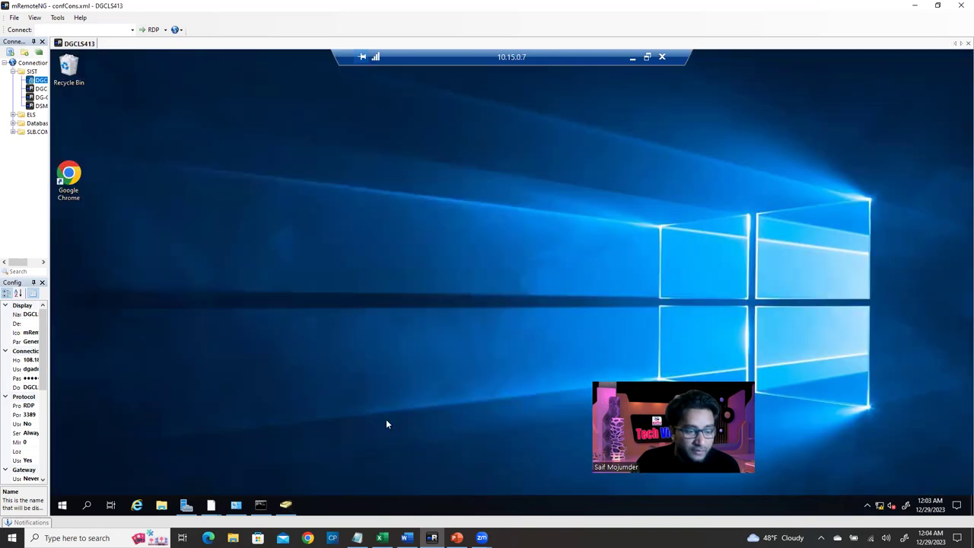
right_click(287, 510)
click(426, 350)
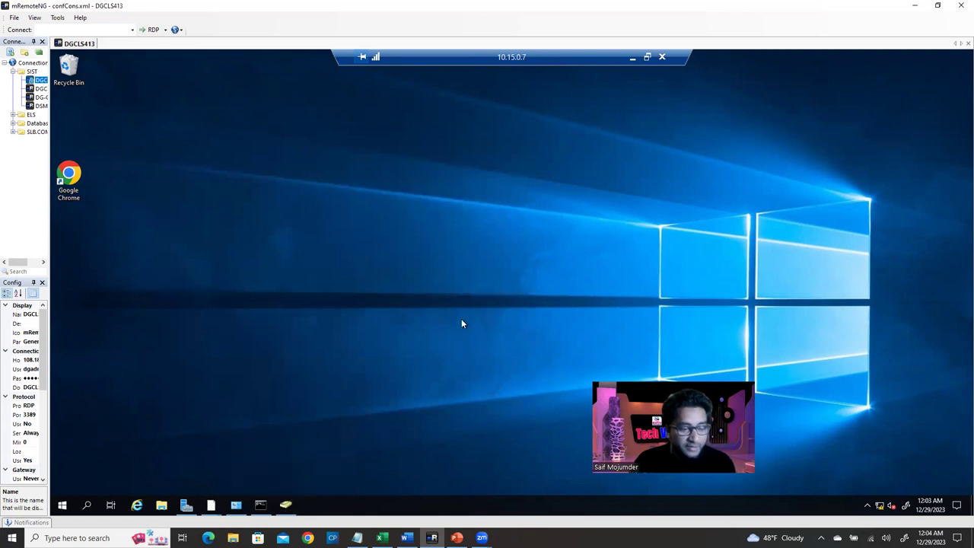
Step: Open the DNS console from Server Manager and connect it to the remote DNS server SLBVWDNS01
click(186, 507)
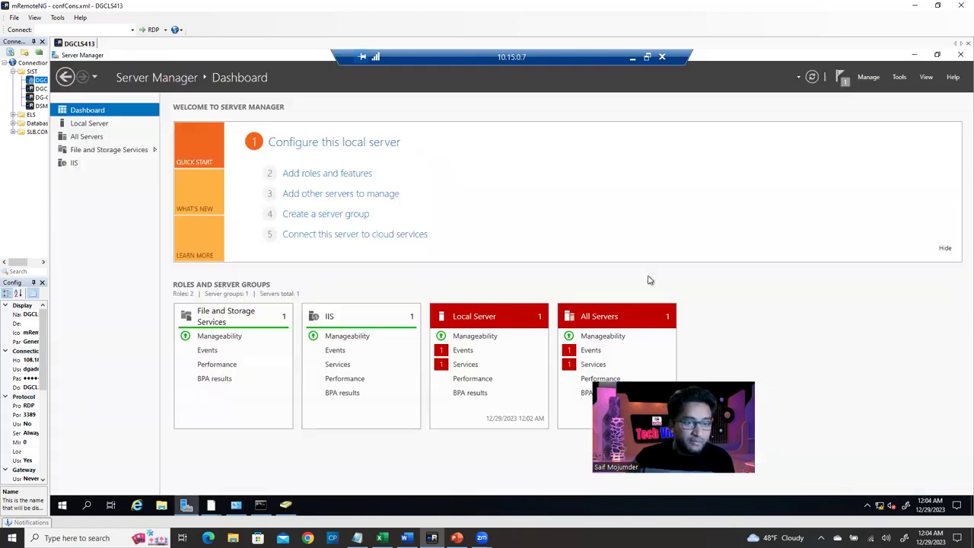
click(900, 77)
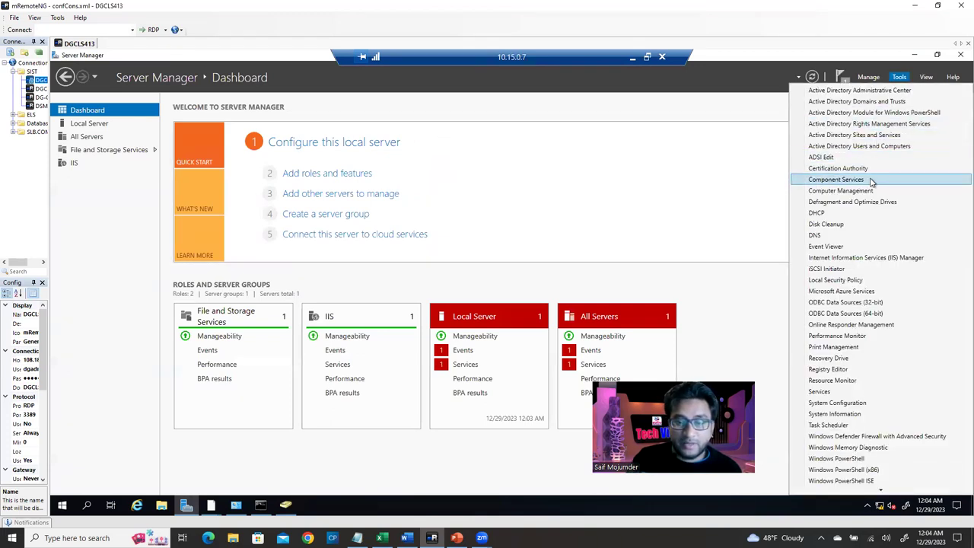
click(837, 239)
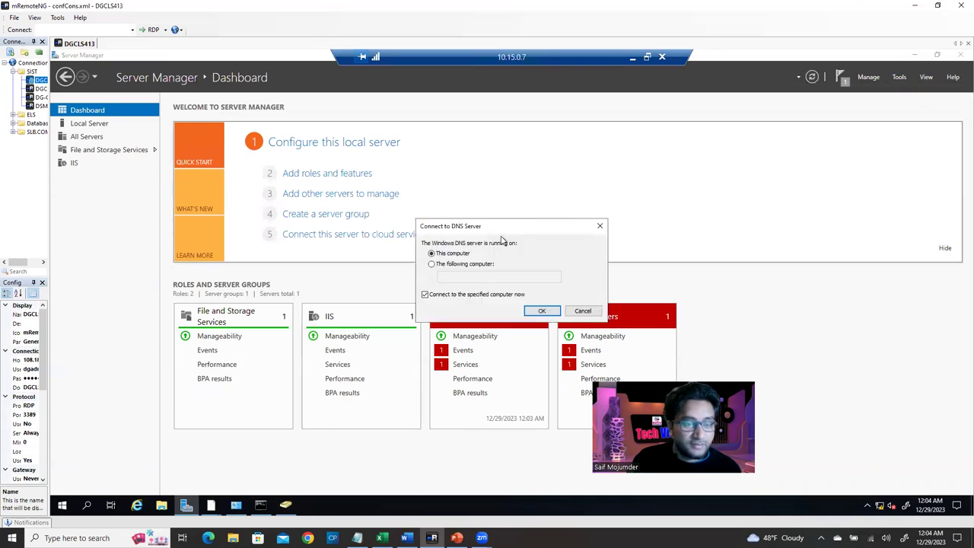
click(431, 264)
click(452, 276)
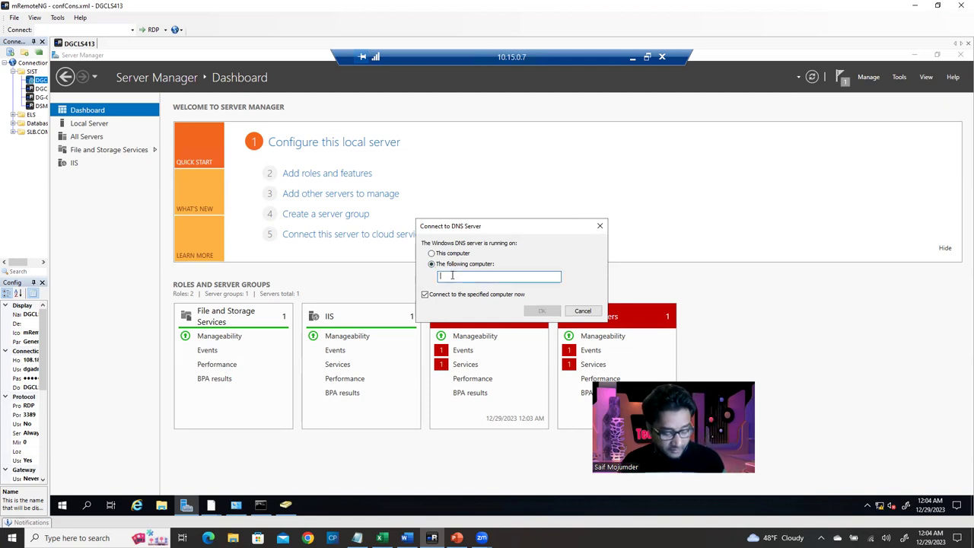
text(SLBWDNS01)
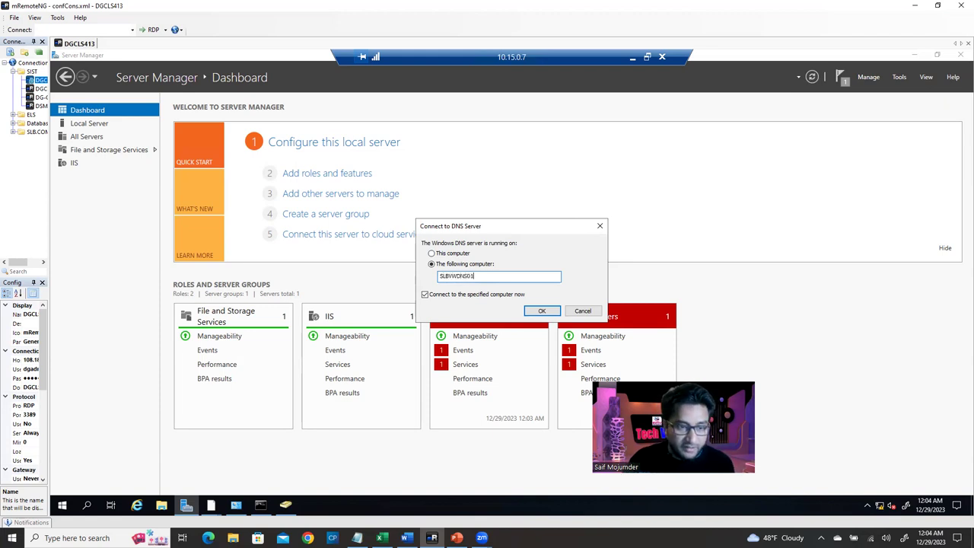
click(542, 311)
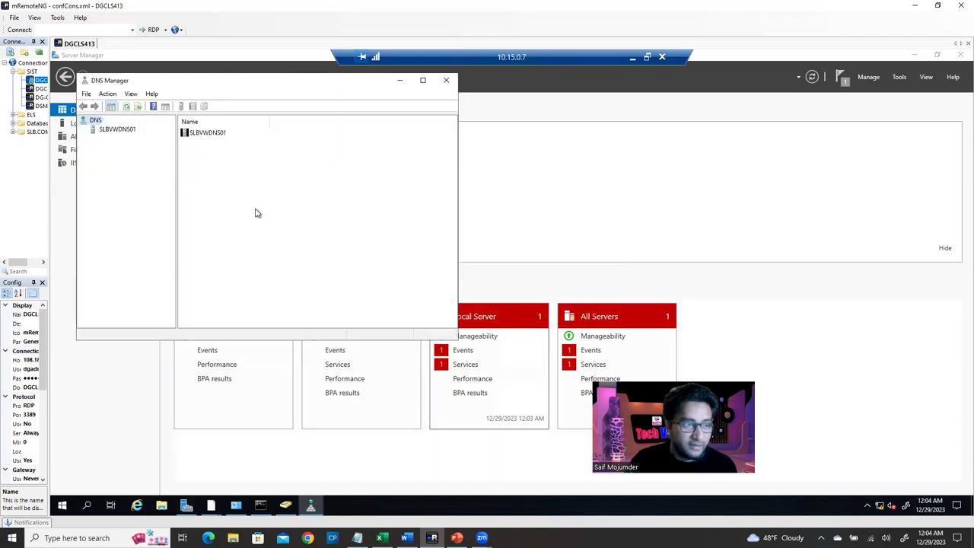
Step: Check the open Active Directory Users and Computers window and return to DNS Manager
right_click(310, 506)
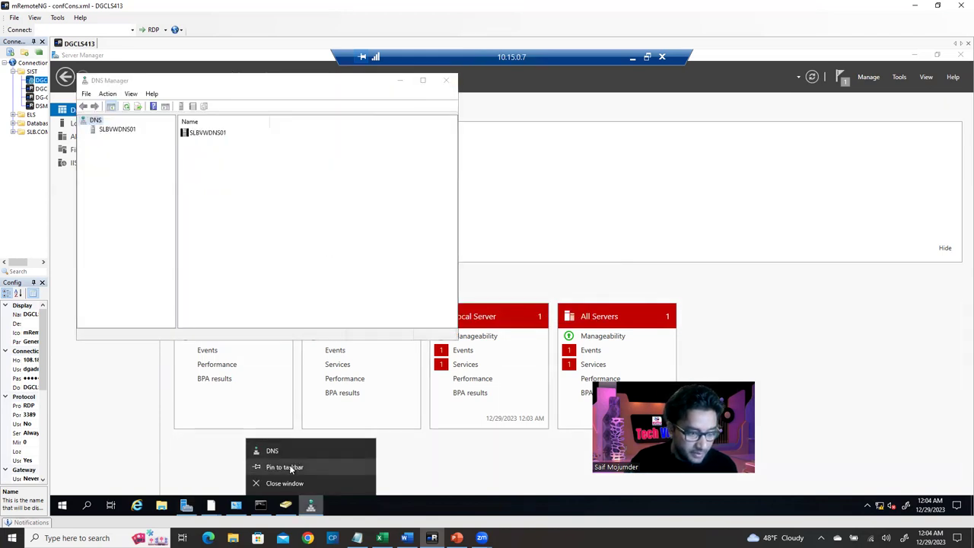
click(370, 502)
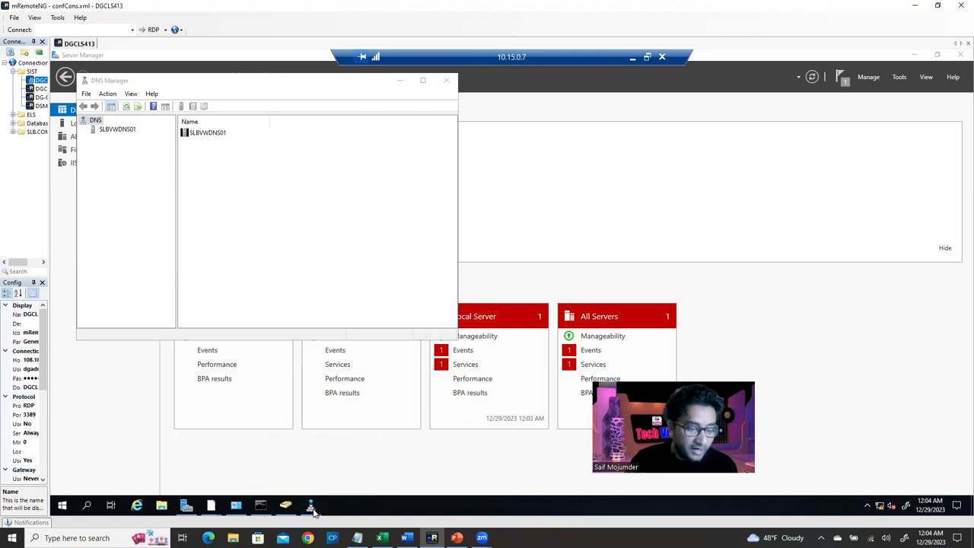
mouse_move(283, 511)
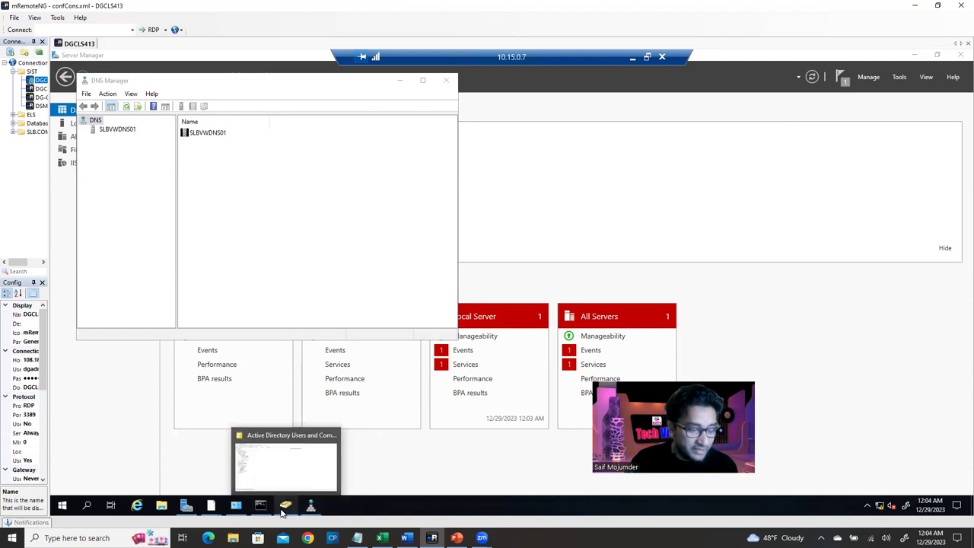
click(282, 463)
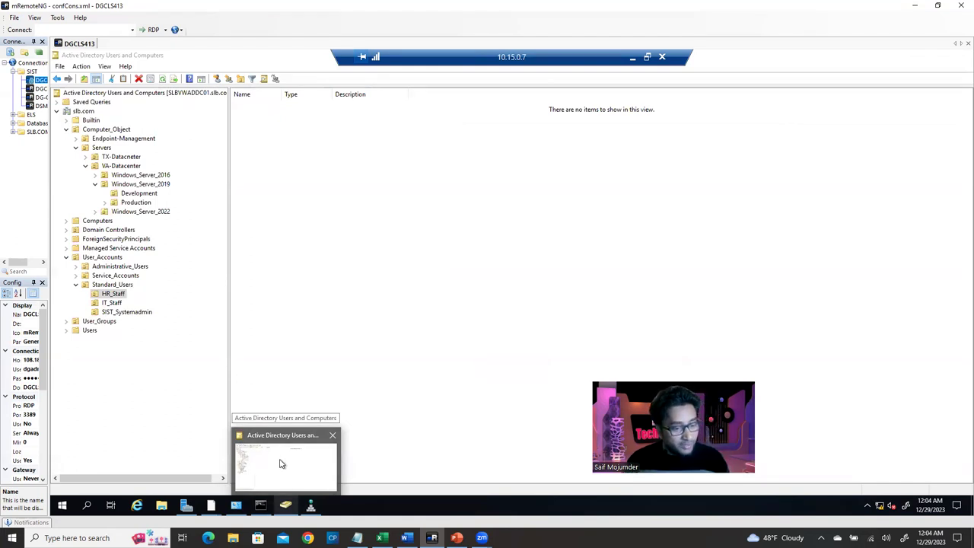
mouse_move(316, 515)
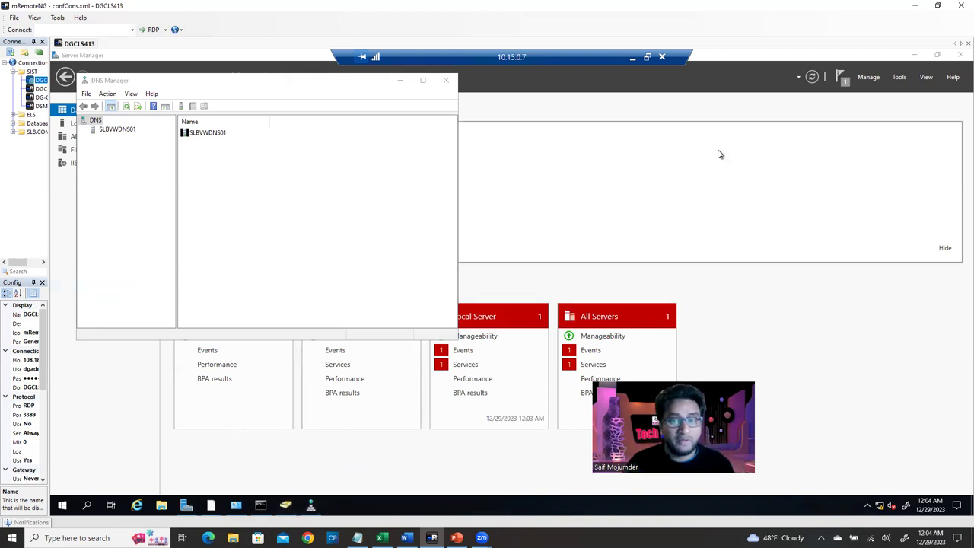
Step: Maximize DNS Manager, expand SLBVWDNS01 and its Forward Lookup Zones, and view the records of the slb.com zone
click(105, 131)
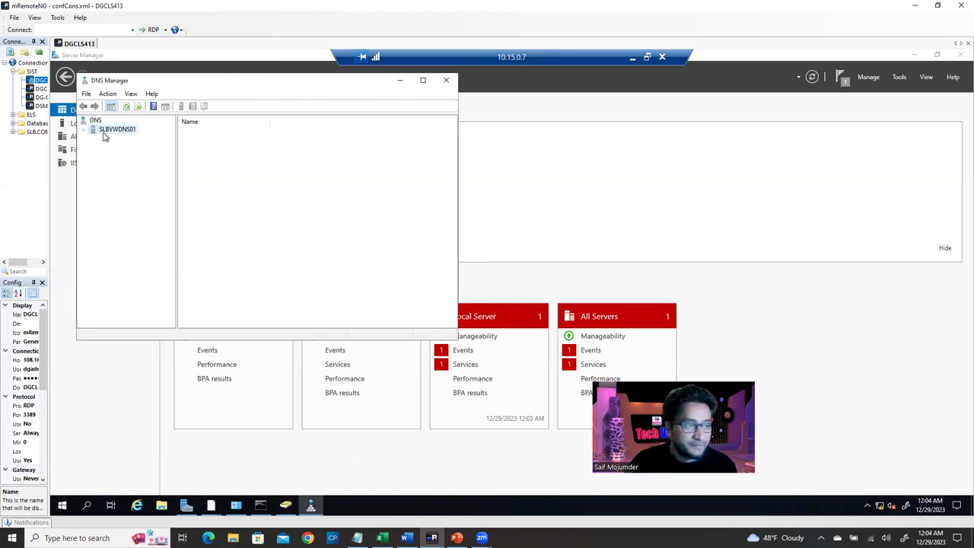
double_click(92, 131)
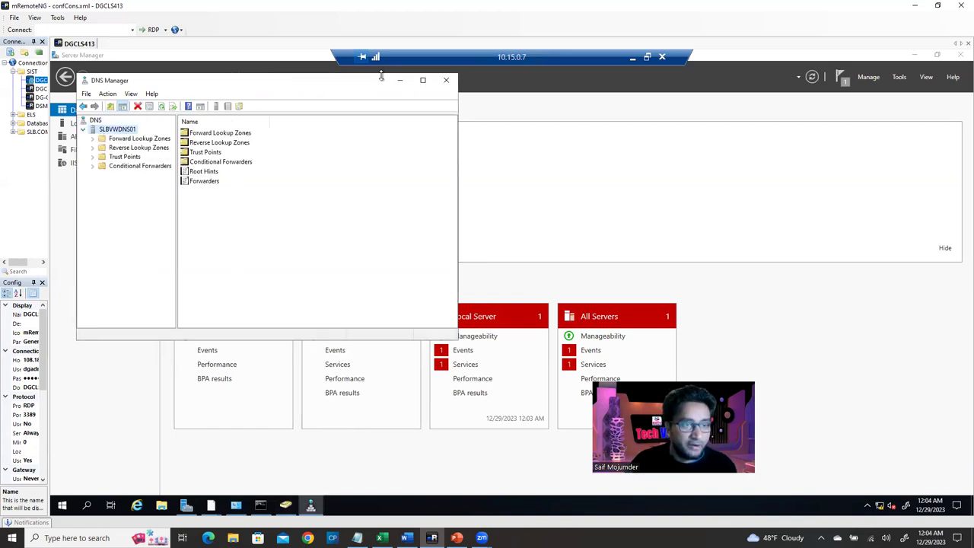
click(423, 80)
click(68, 113)
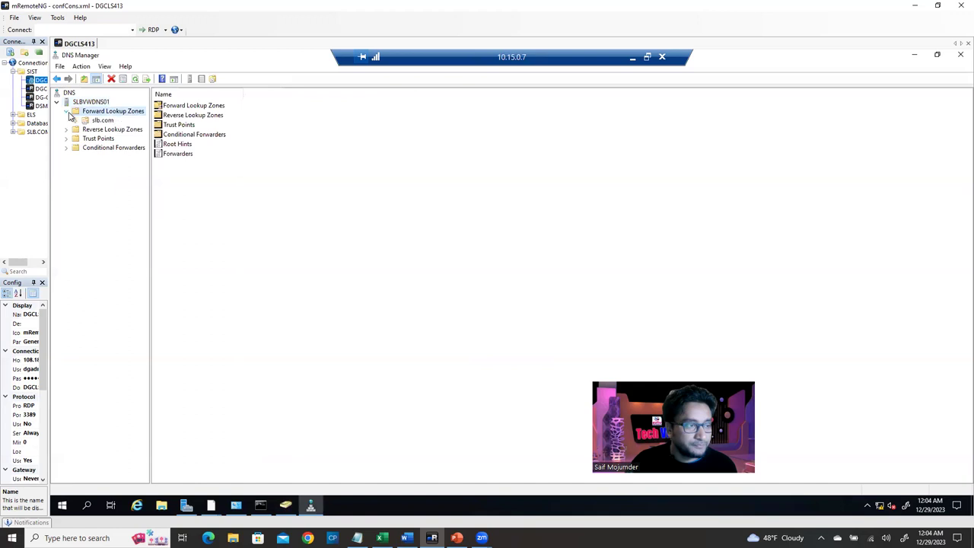
click(95, 120)
click(76, 129)
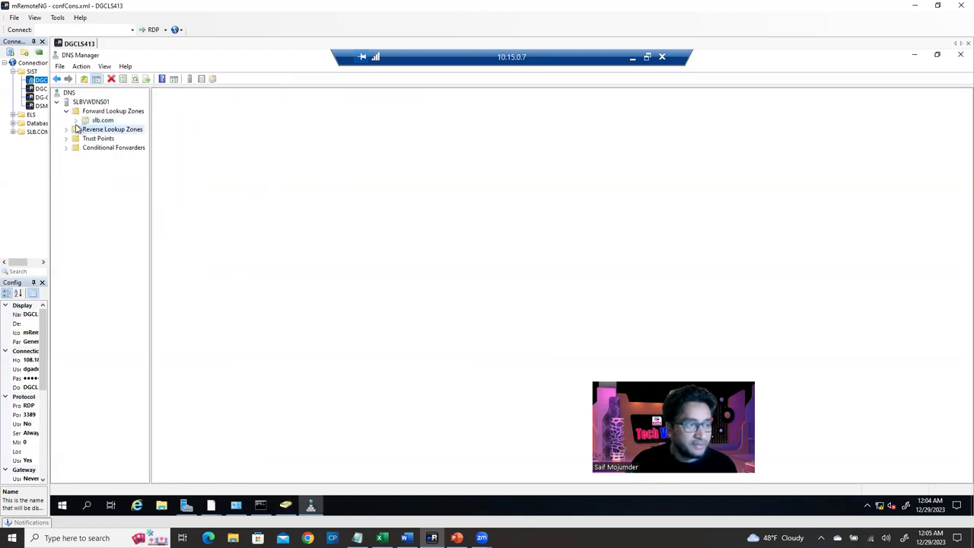
click(75, 121)
click(102, 120)
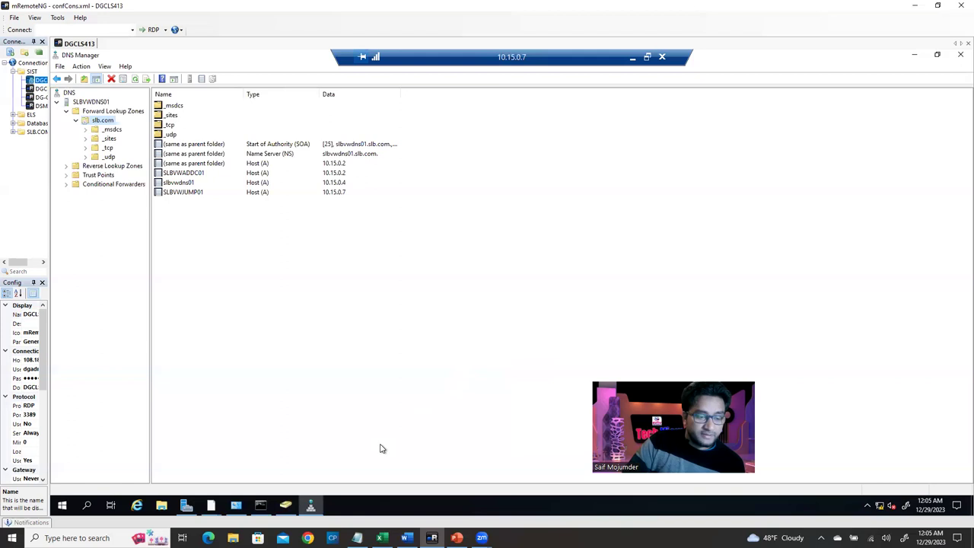
Step: Switch to the 10.15.0.4 remote session to compare its slb.com zone records, and return to the 10.15.0.7 session
click(634, 59)
mouse_move(432, 506)
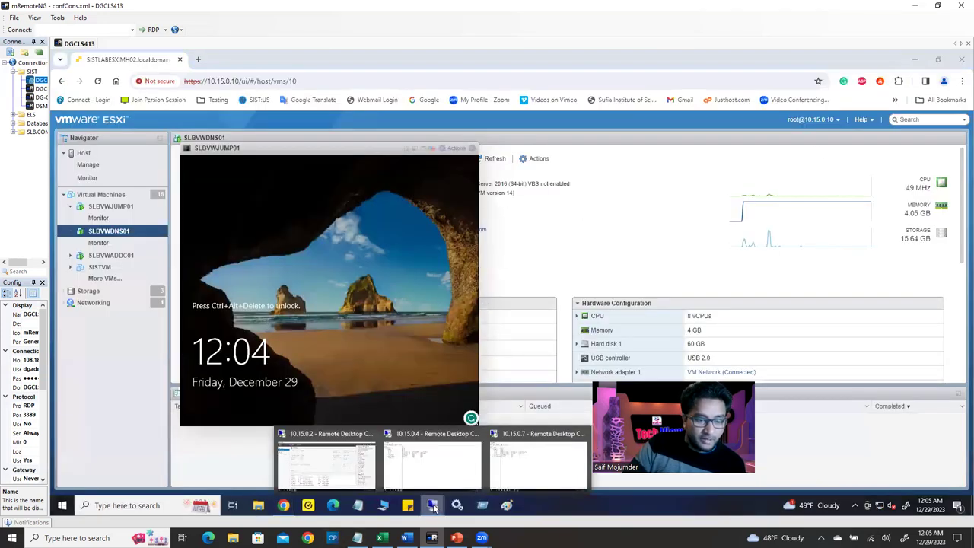
click(446, 440)
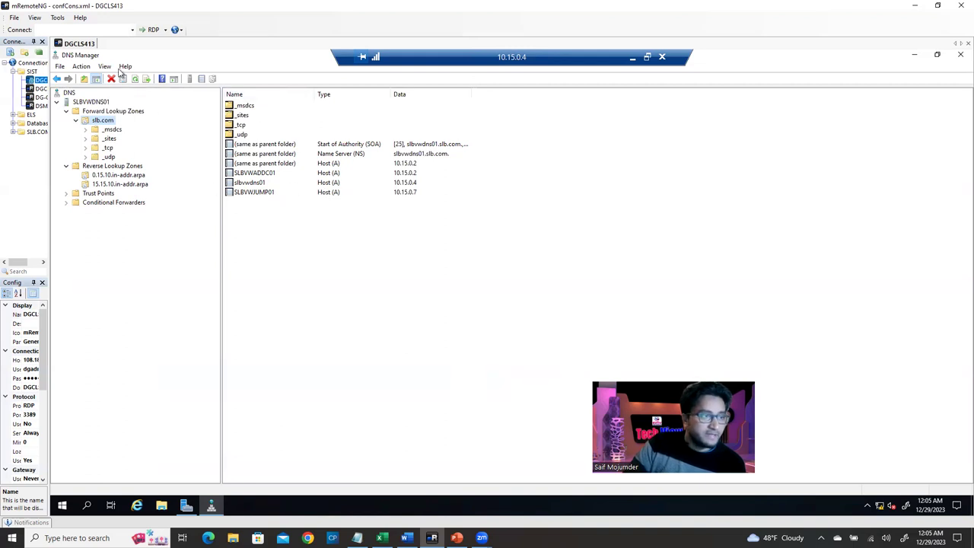
click(630, 58)
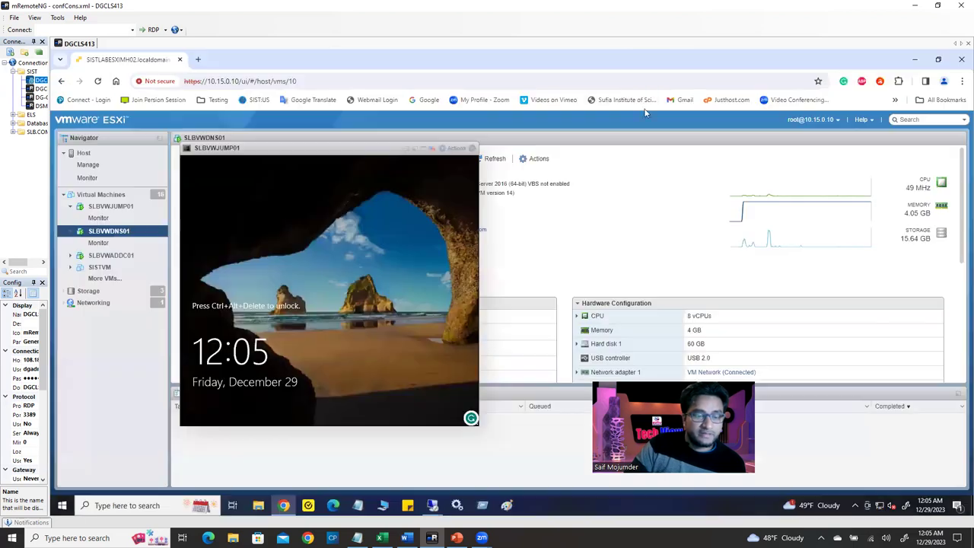
click(433, 506)
click(539, 457)
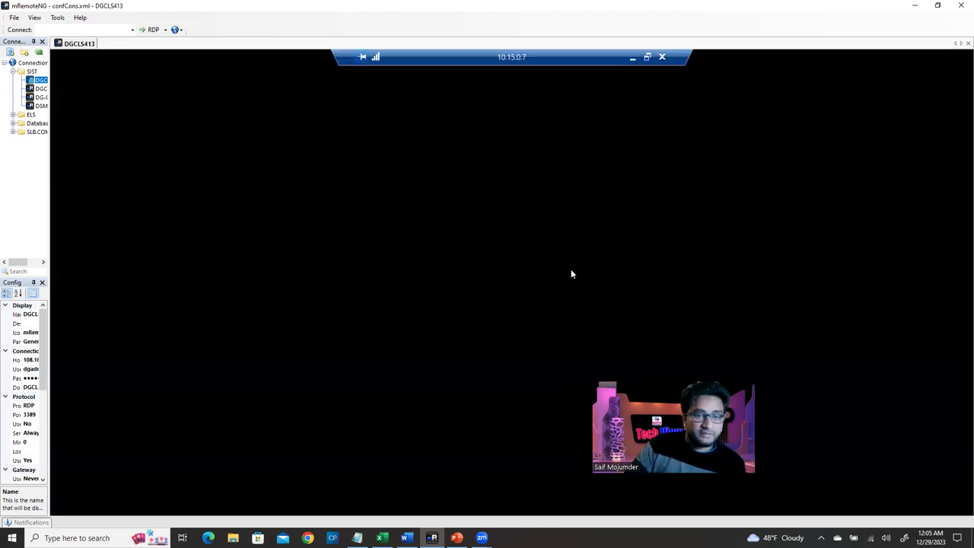